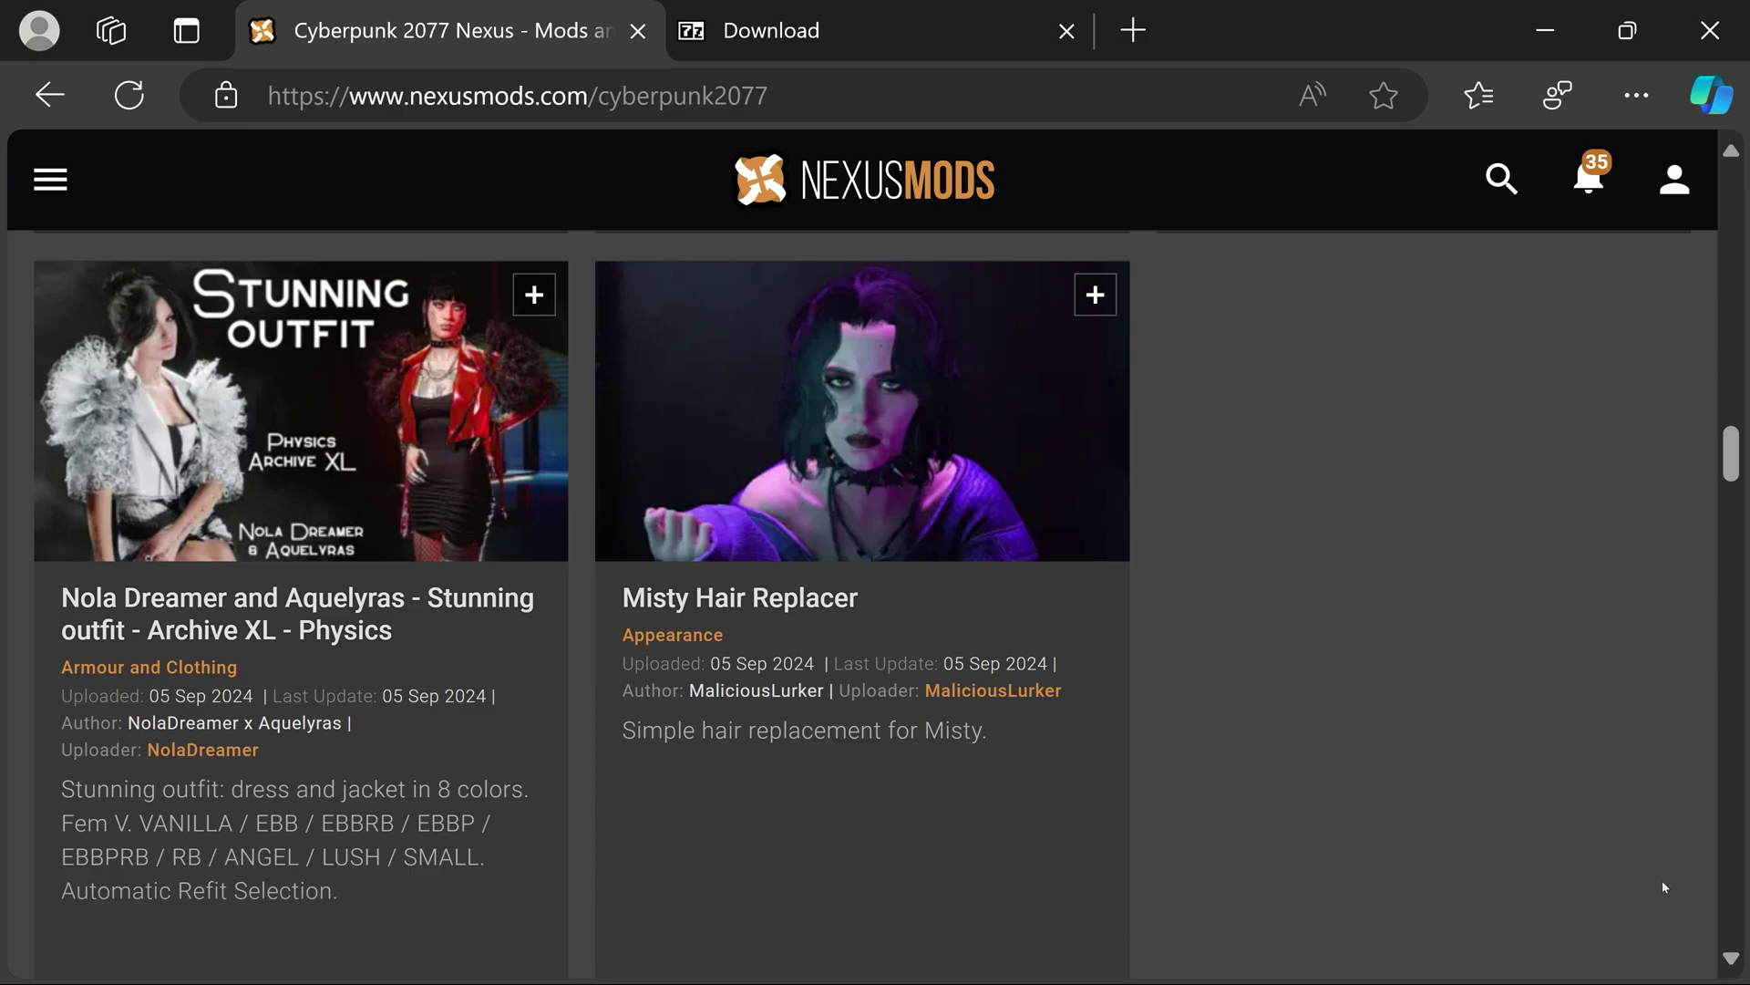
# Switch from the Nexus Mods Cyberpunk 2077 listing to the 7-zip.org download tab
pyautogui.click(929, 48)
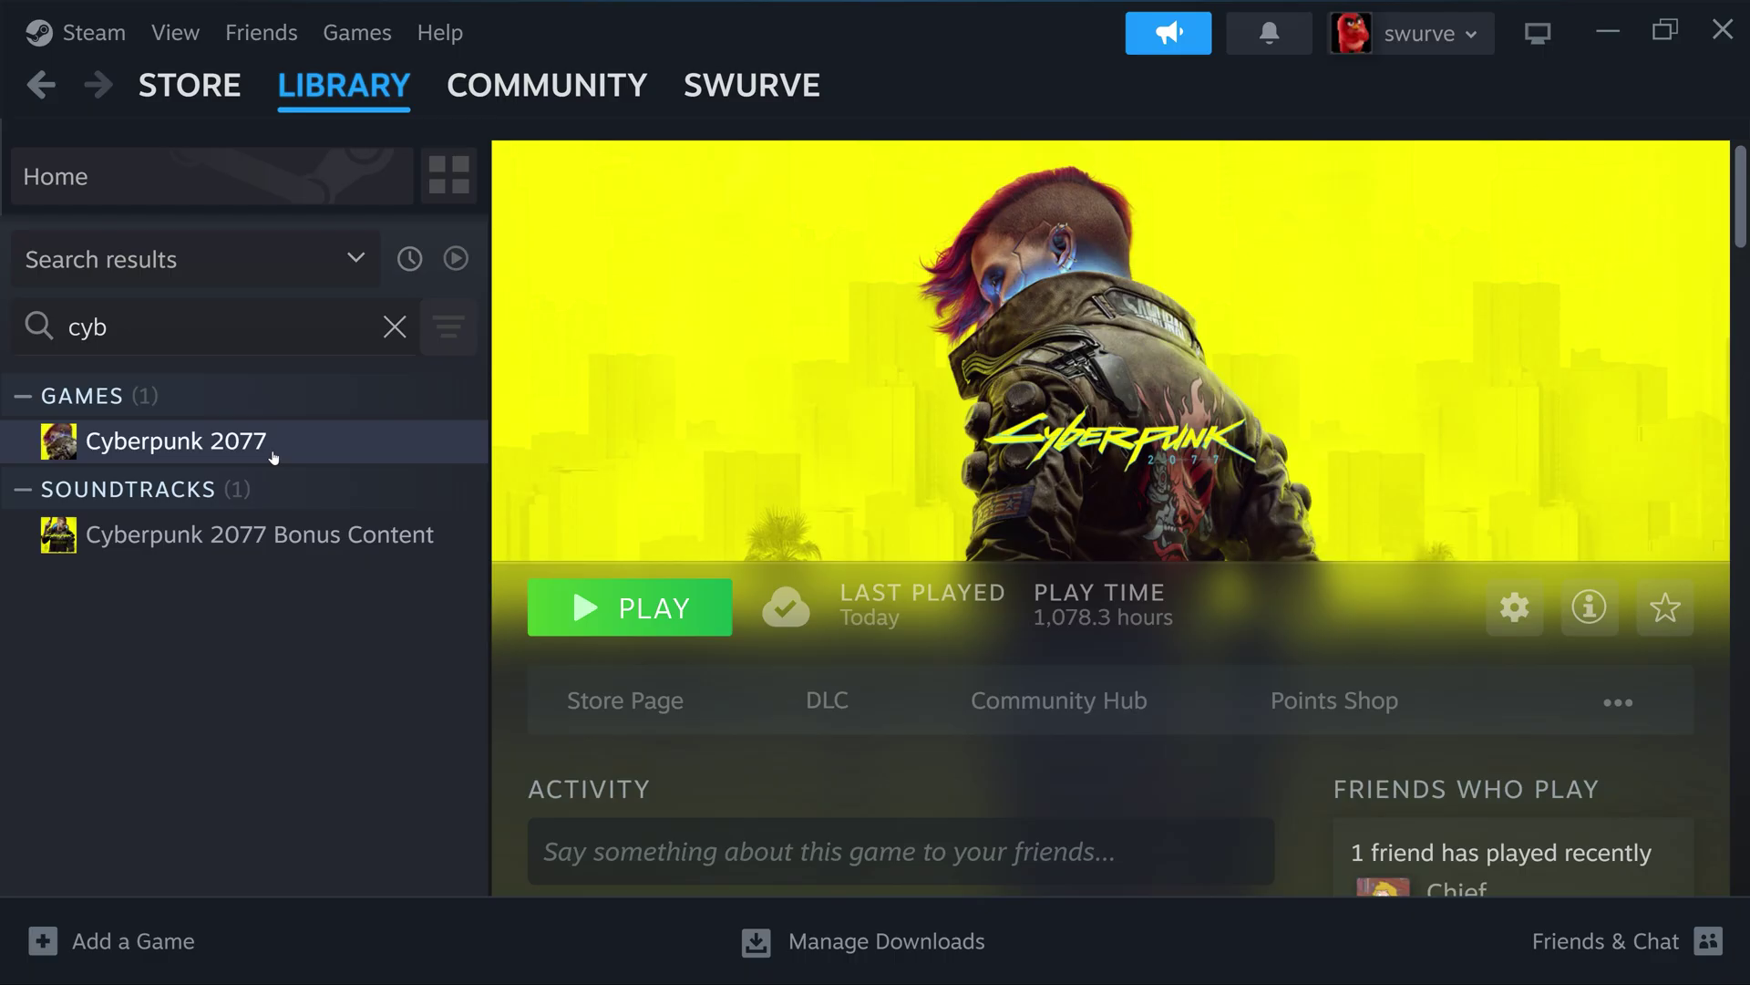
# Browse to the Cyberpunk 2077 install folder from its Steam Properties' Installed Files section
pyautogui.rightClick(274, 448)
pyautogui.moveTo(398, 611)
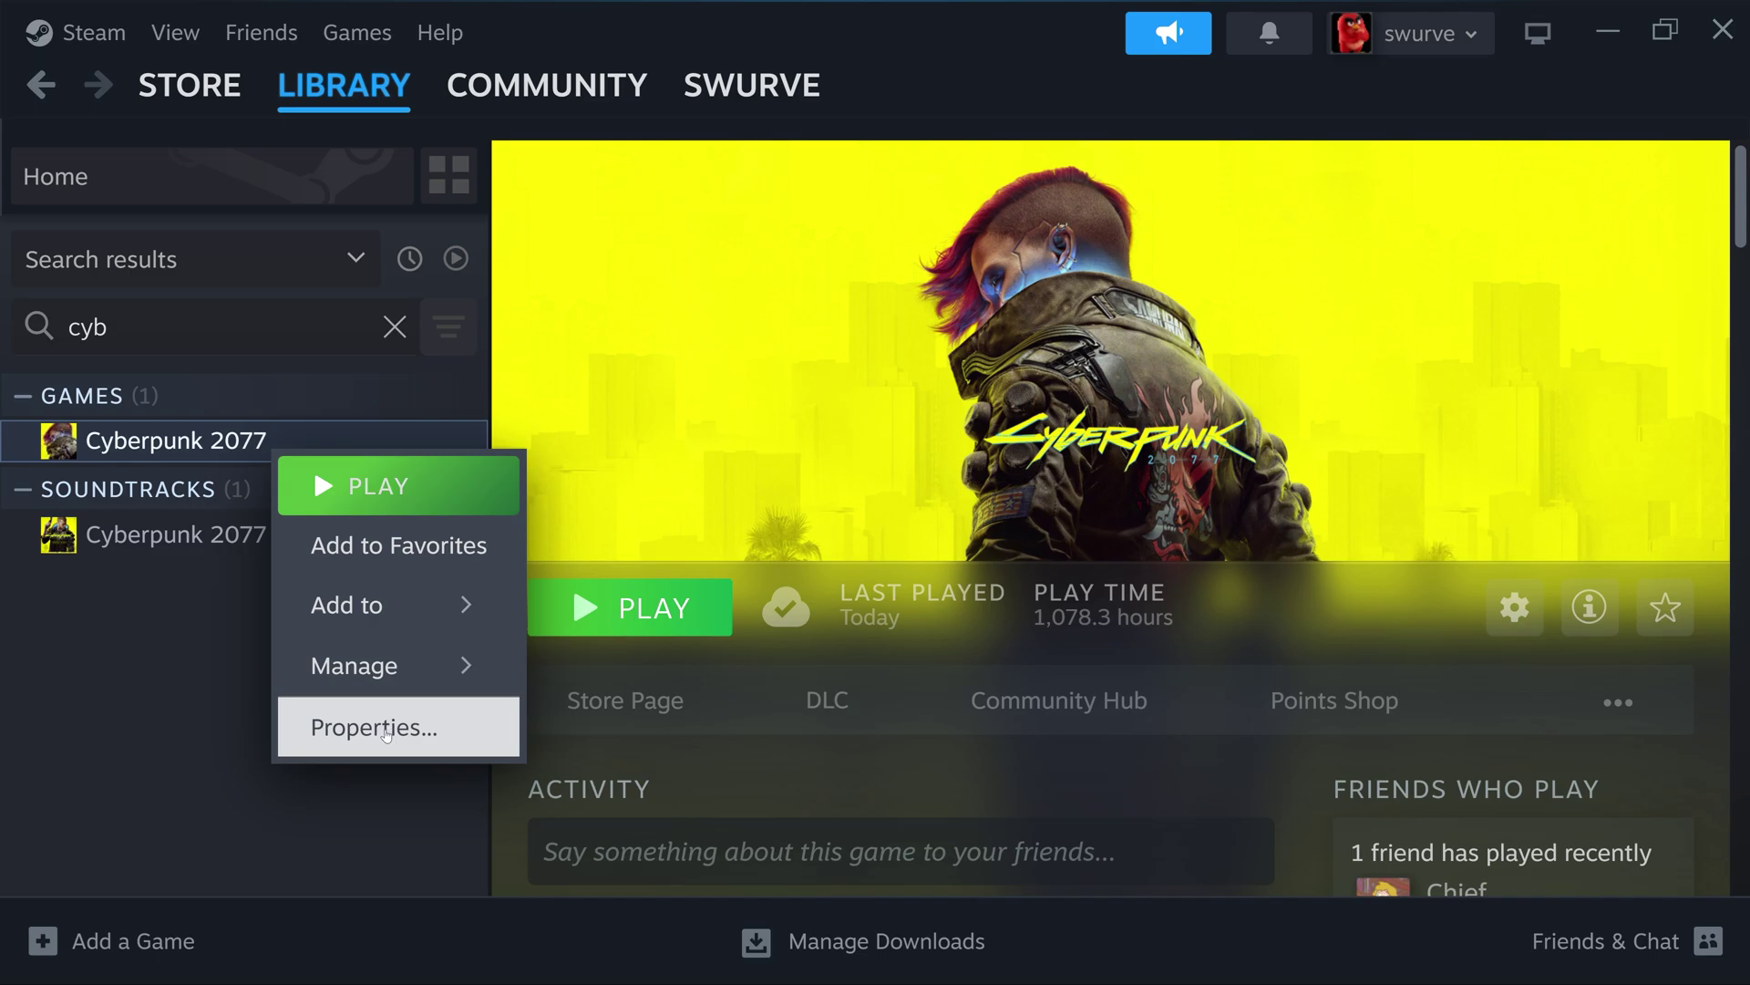
pyautogui.click(385, 730)
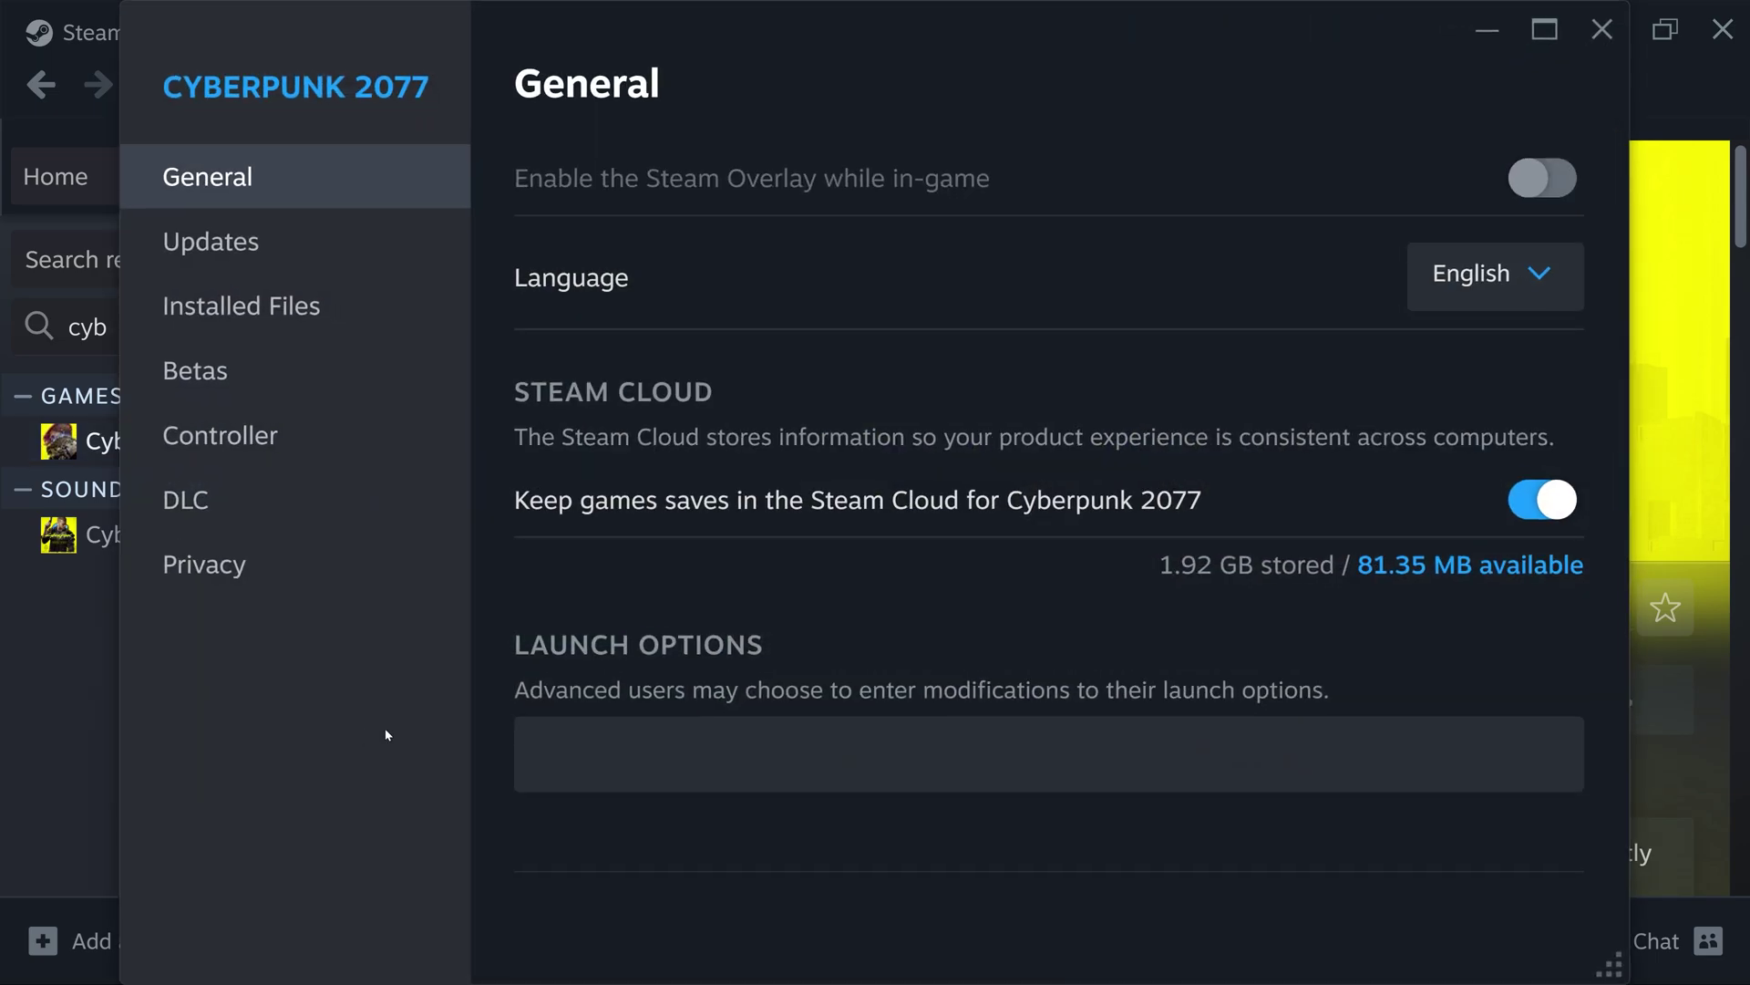
pyautogui.click(317, 327)
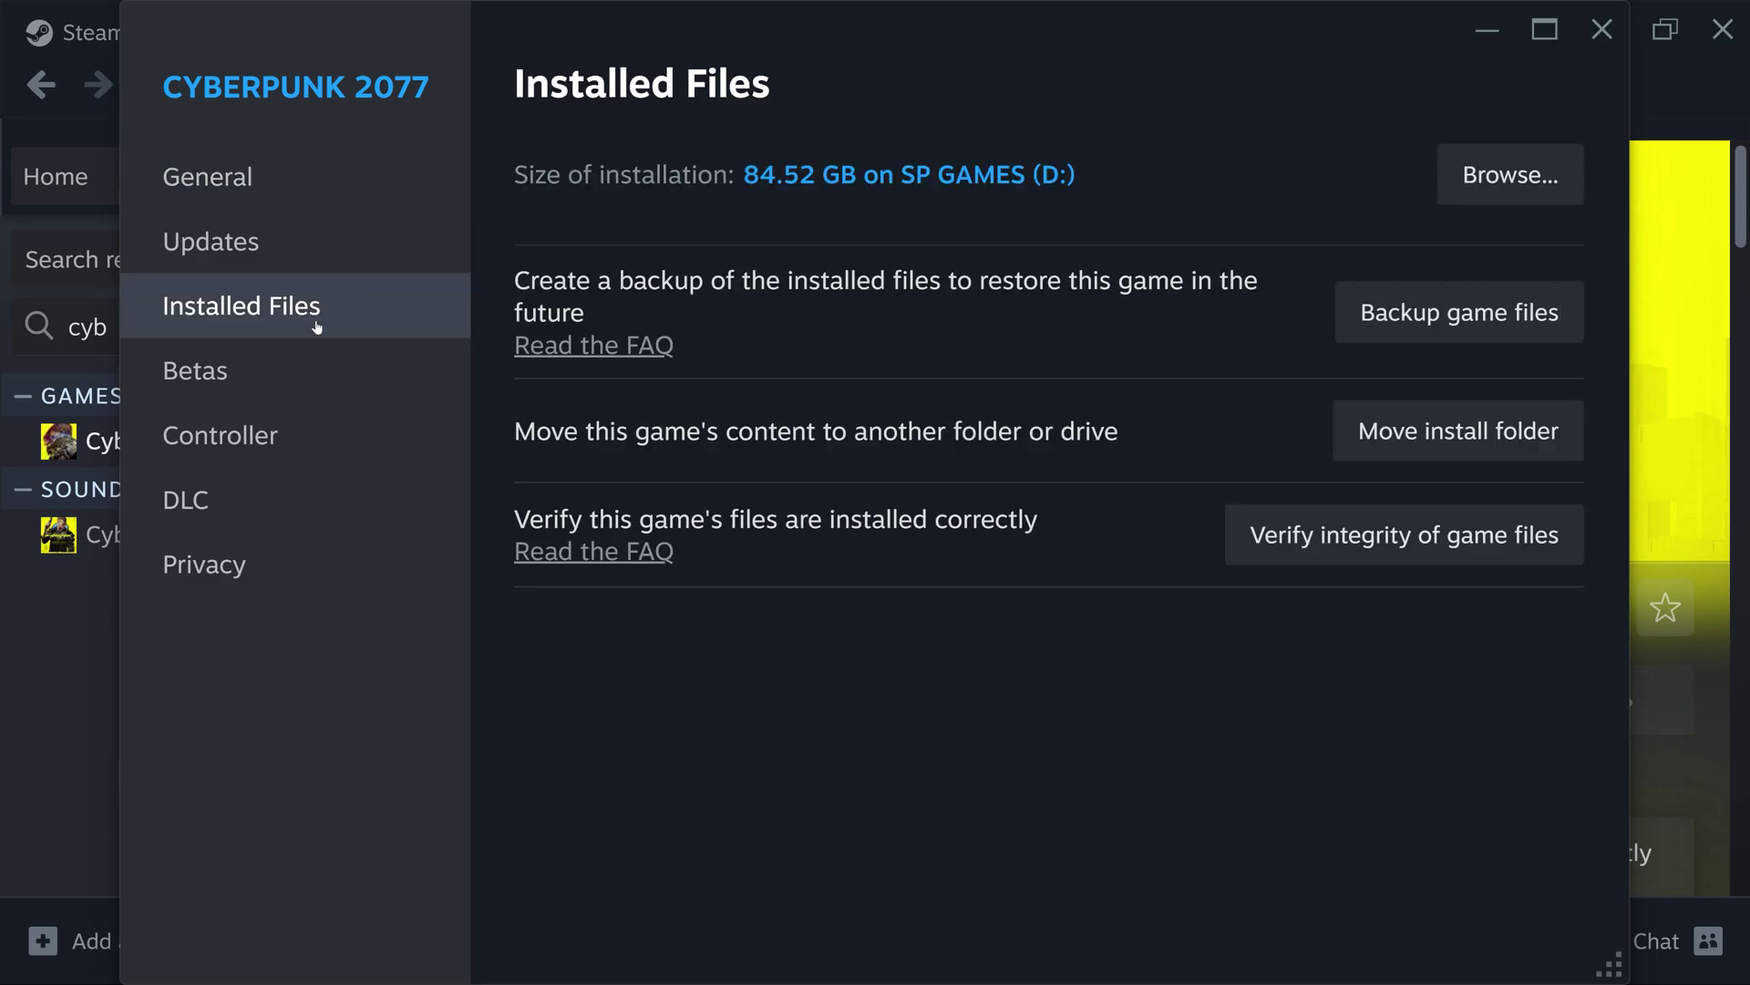
pyautogui.click(1493, 175)
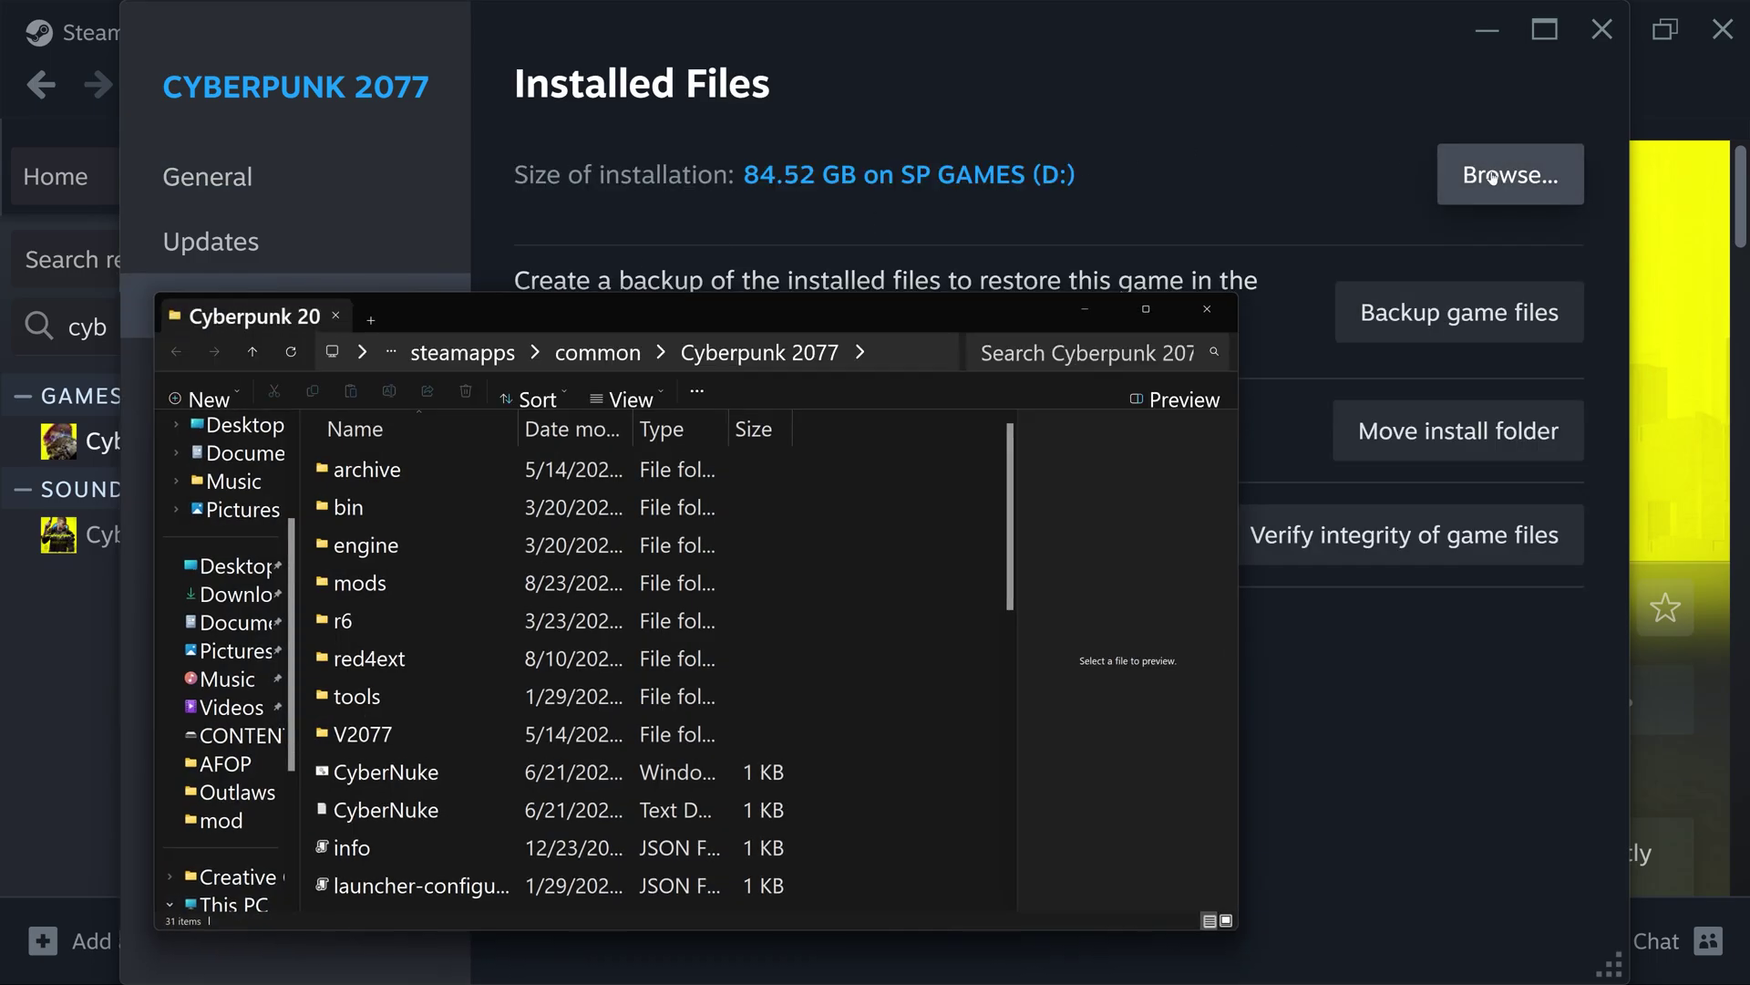
# Snap the Cyberpunk 2077 install folder window to the left half of the screen
pyautogui.moveTo(990, 328); pyautogui.dragTo(853, 229)
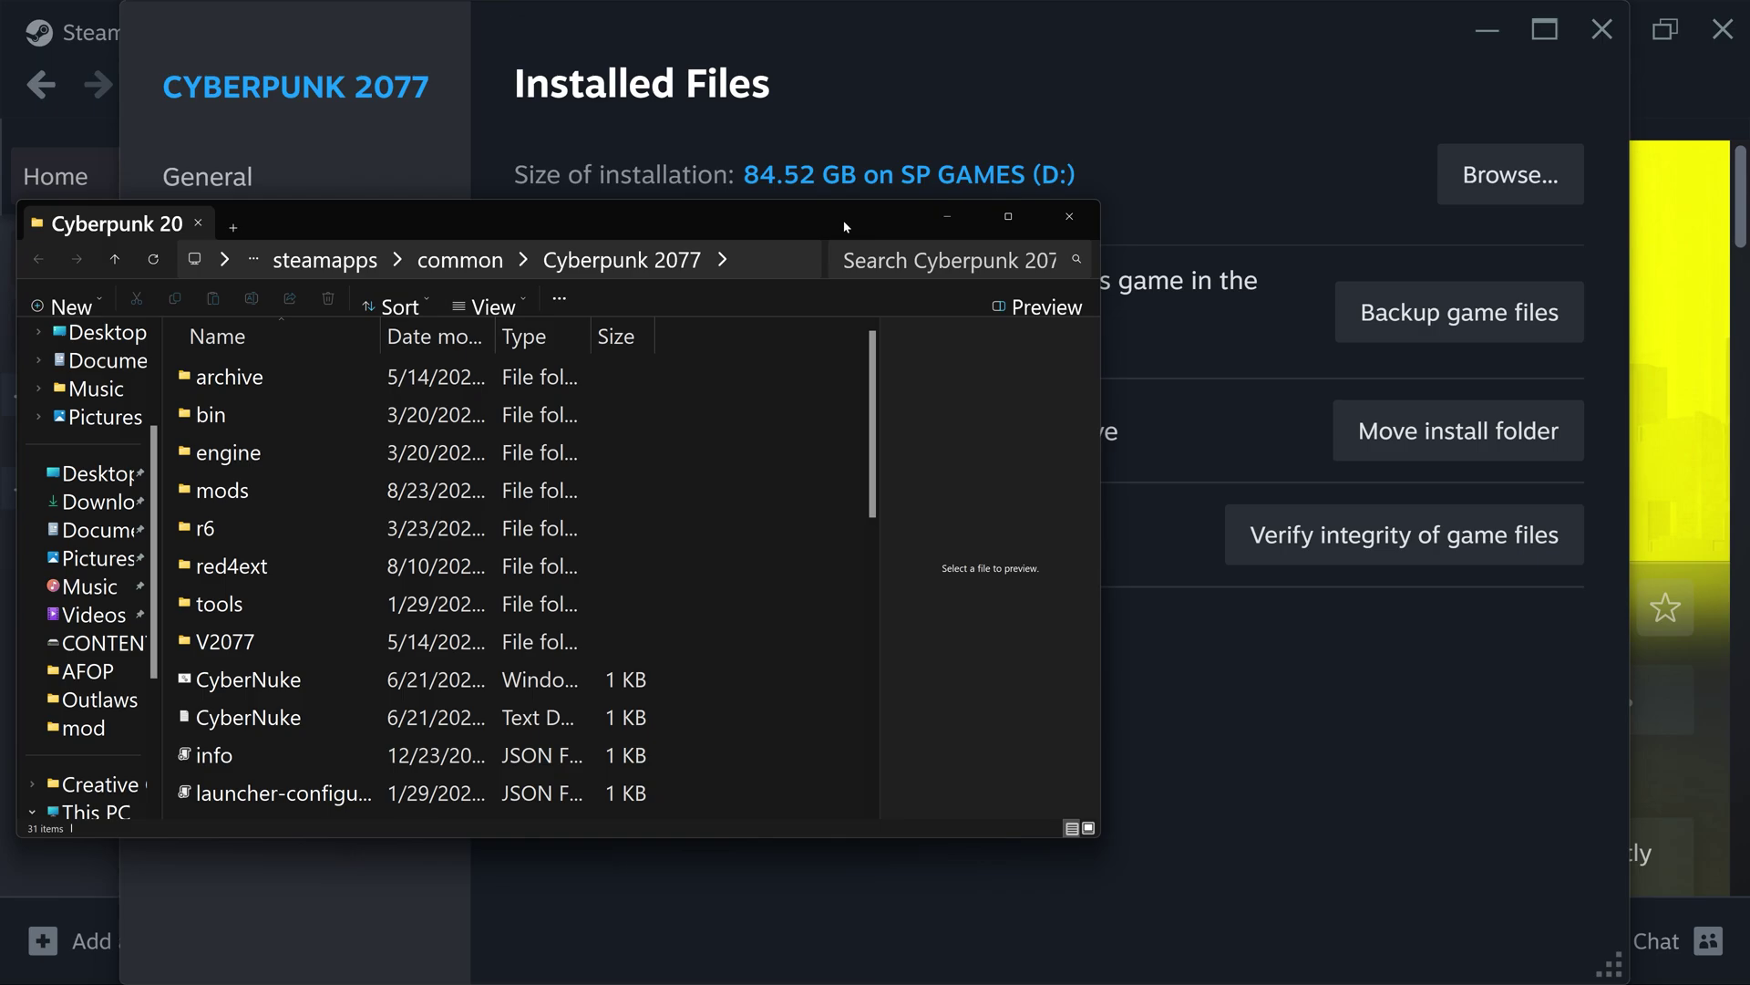
pyautogui.moveTo(845, 226); pyautogui.dragTo(2, 270)
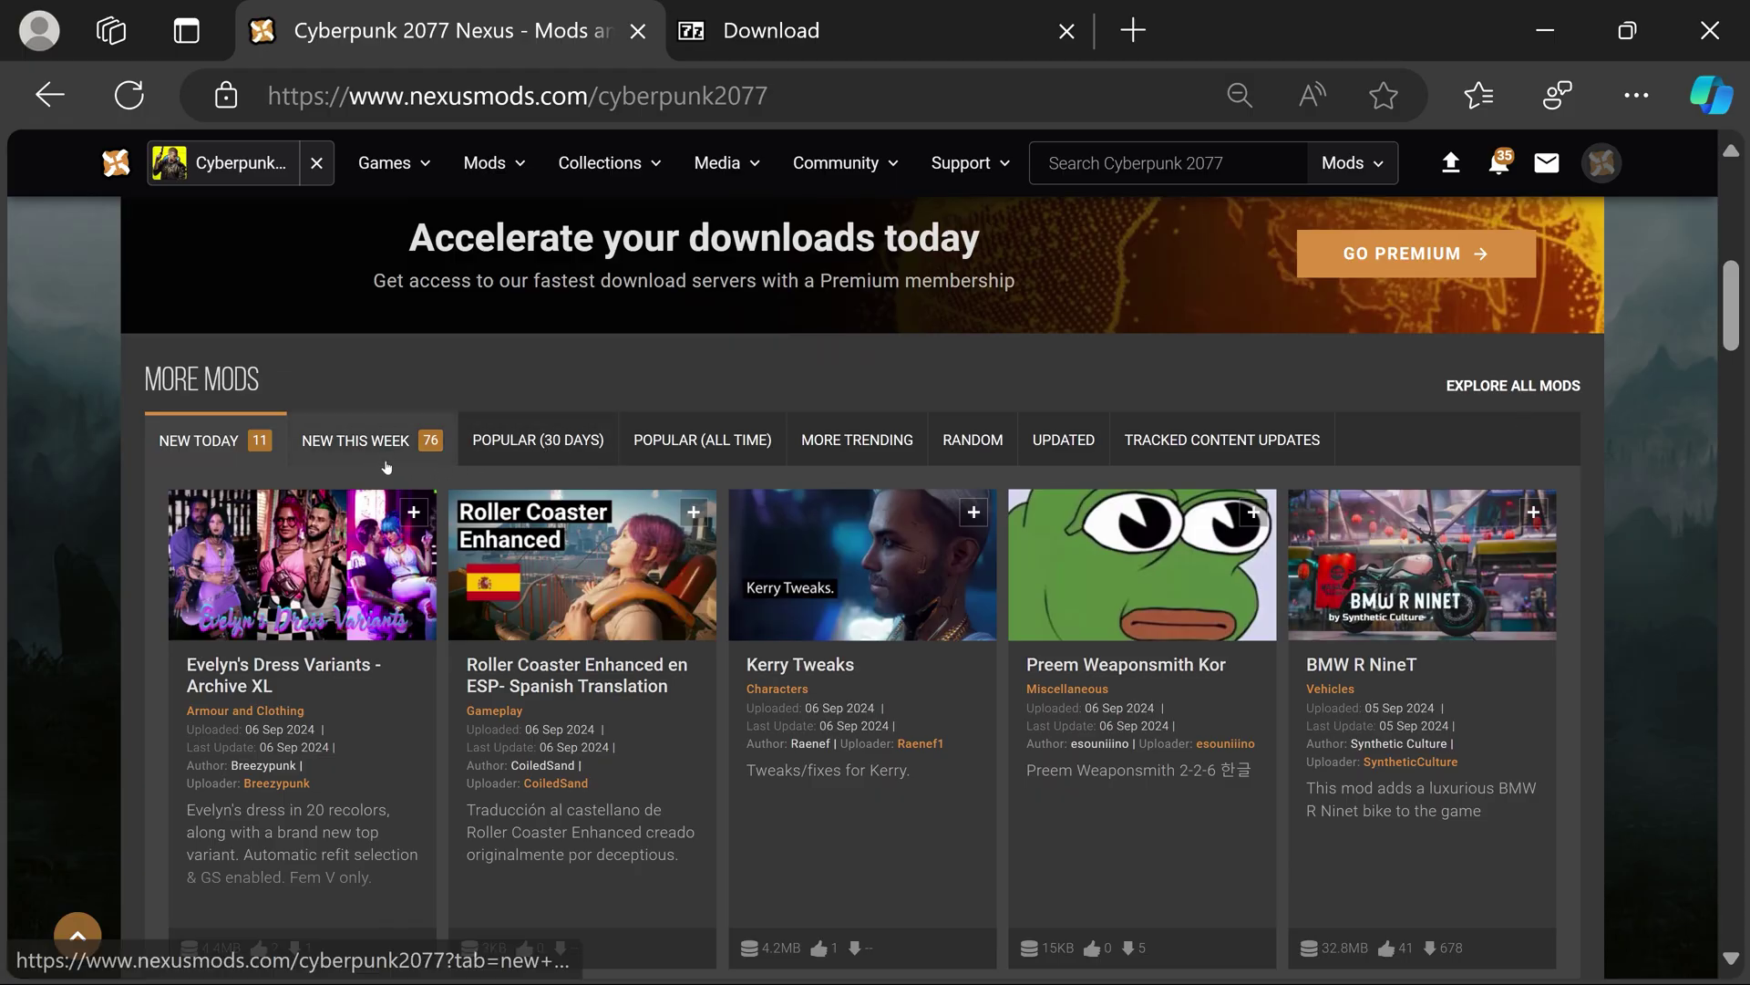
# Search Nexus Mods for 'GONKweather' and open the GONKweather 2.0 mod page
pyautogui.click(707, 445)
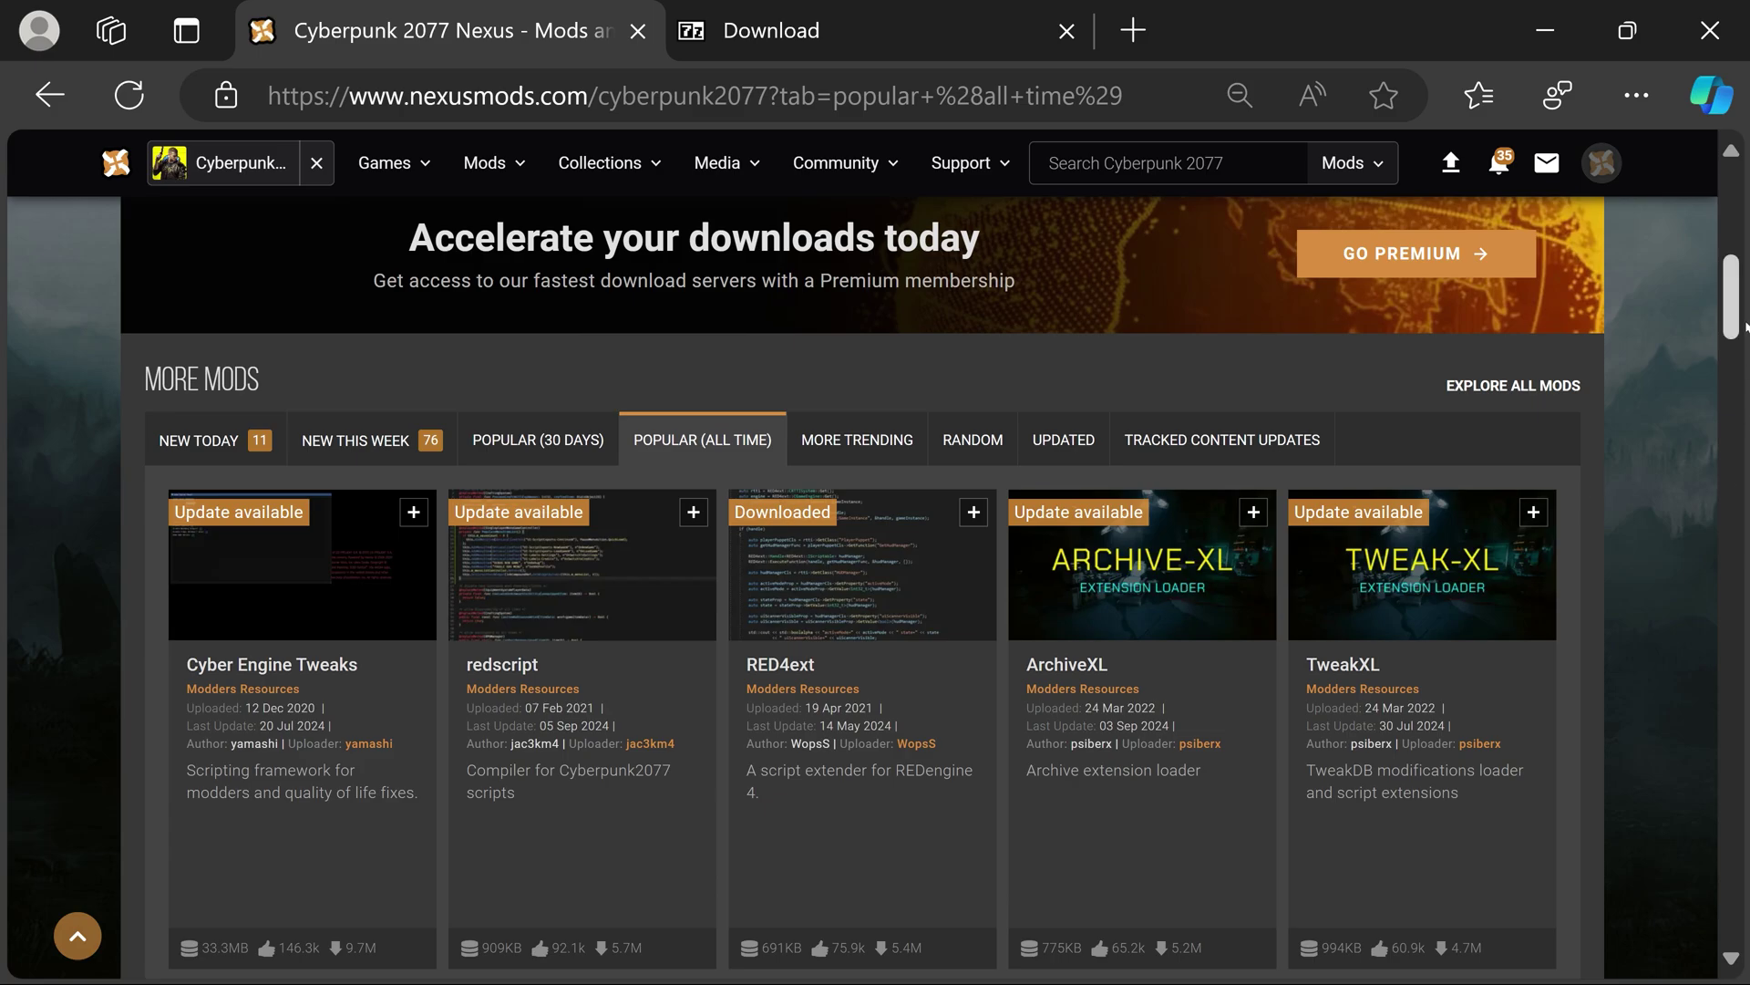
pyautogui.scroll(10, 1745, 230)
pyautogui.write('/')
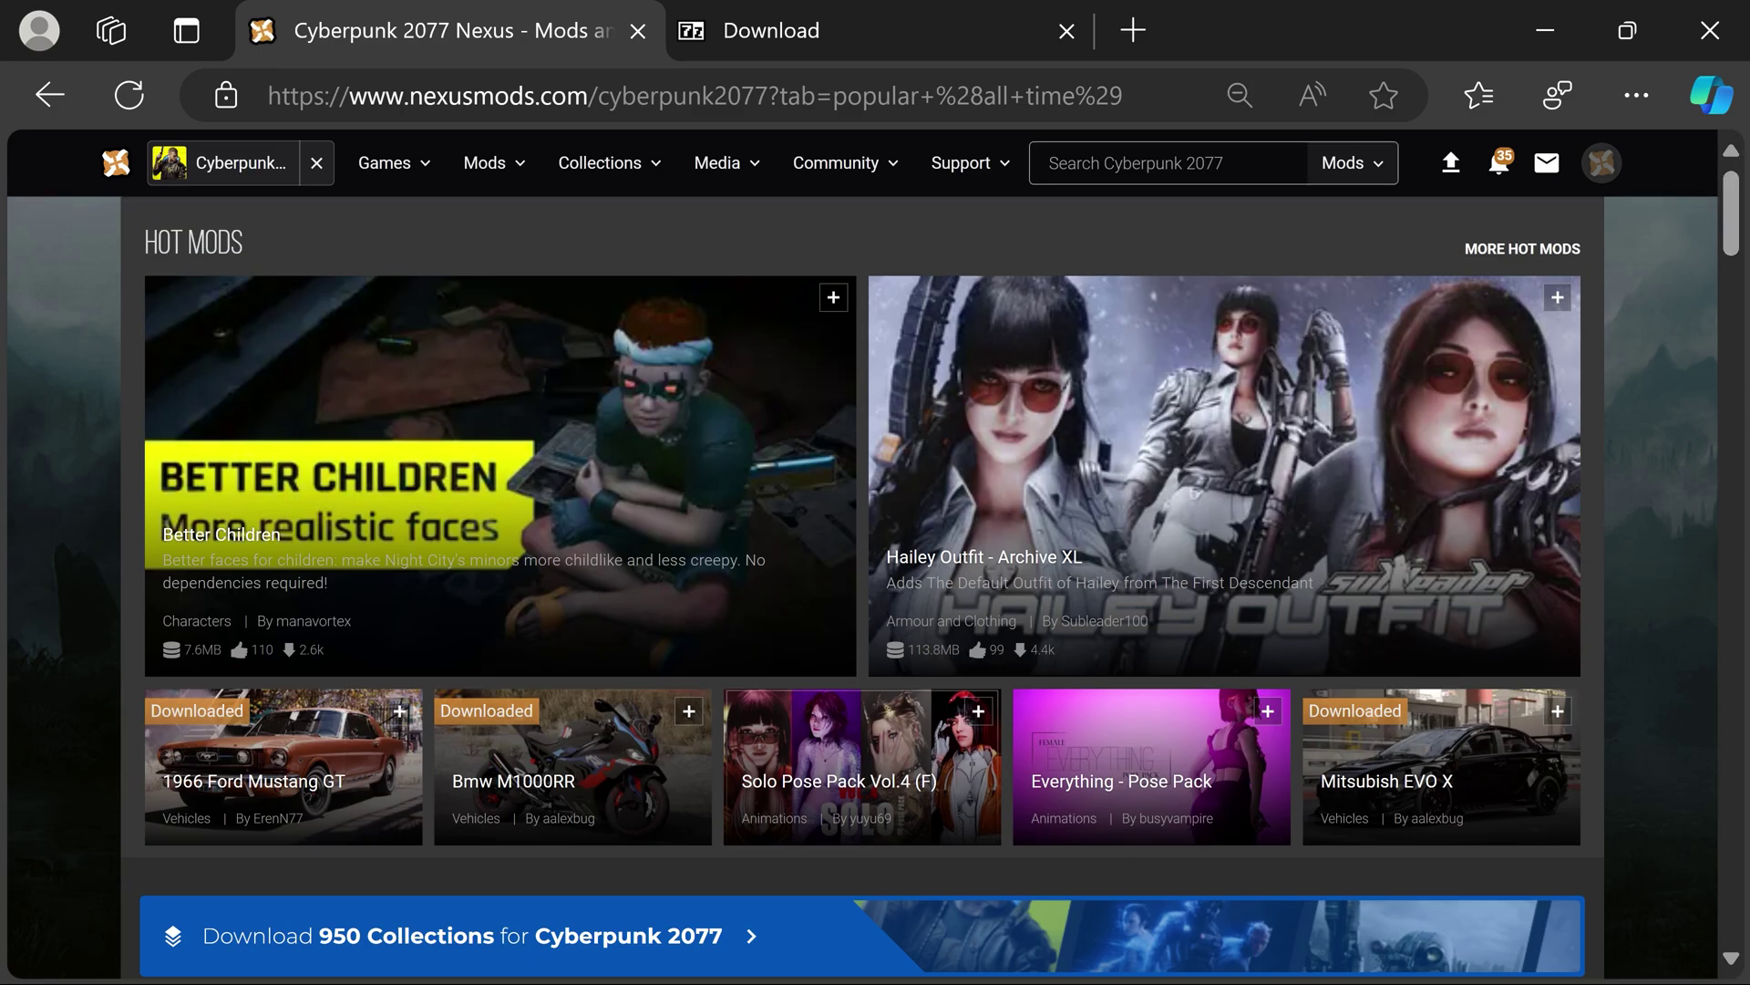
pyautogui.write('GONKW')
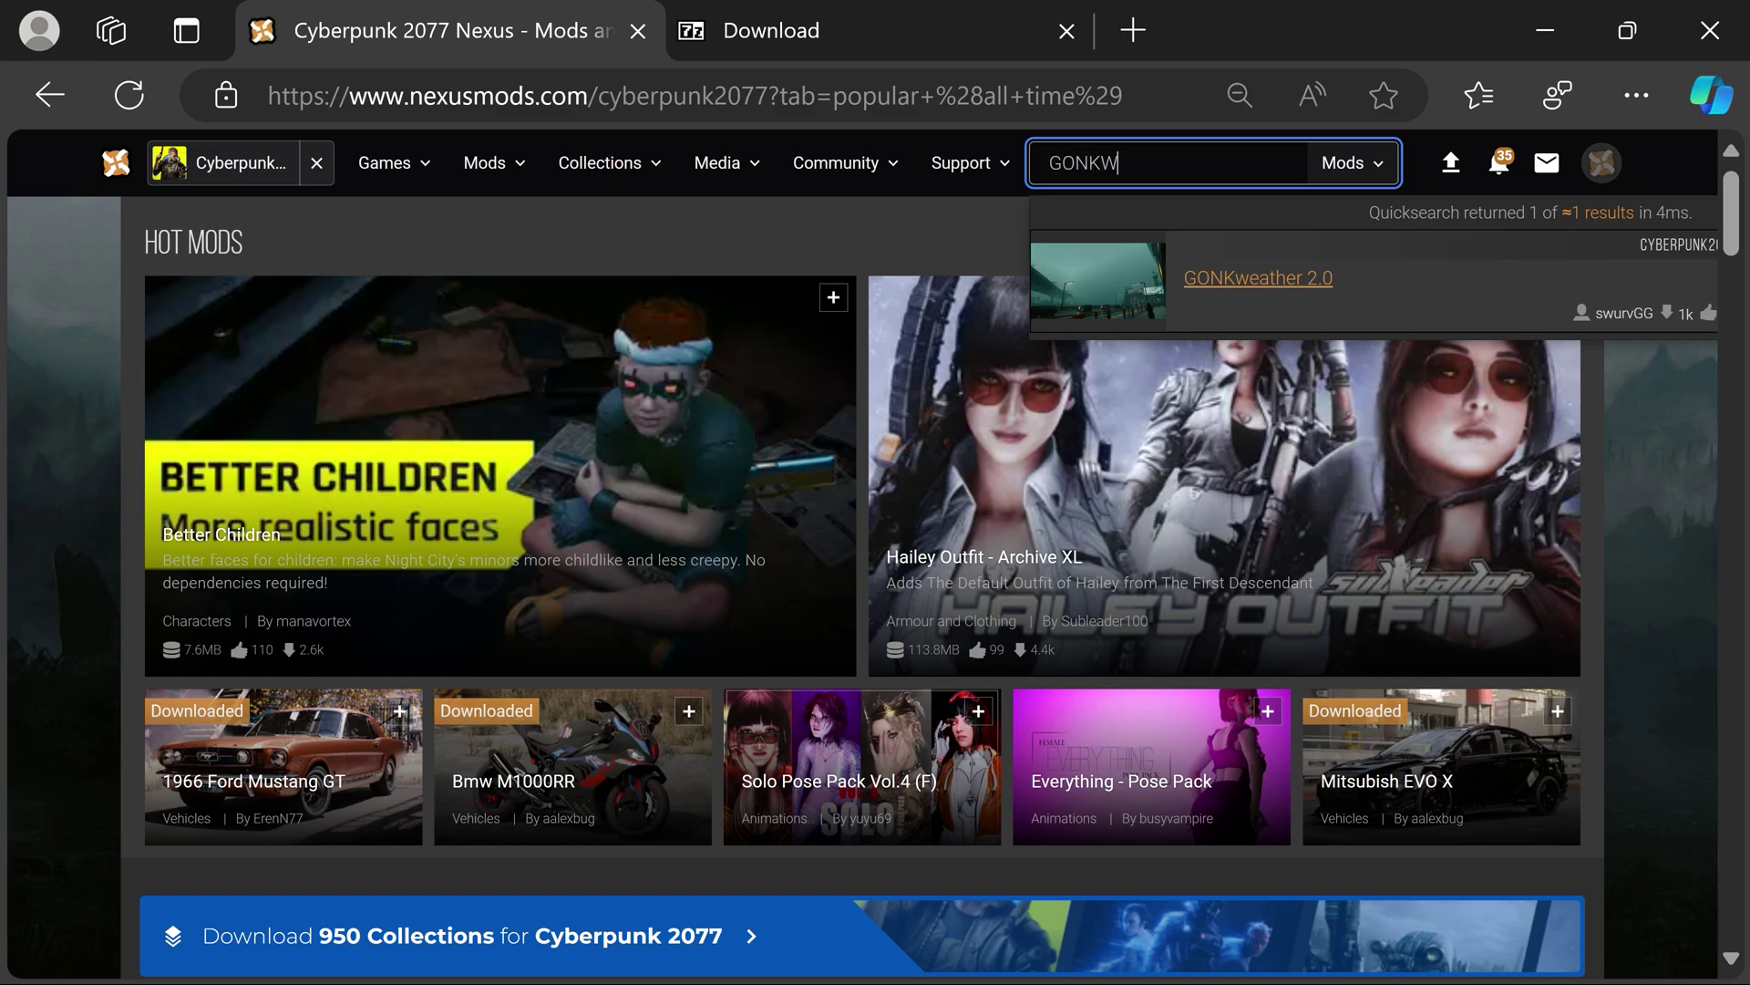
pyautogui.press('BackSpace')
pyautogui.write('weather')
pyautogui.click(1198, 275)
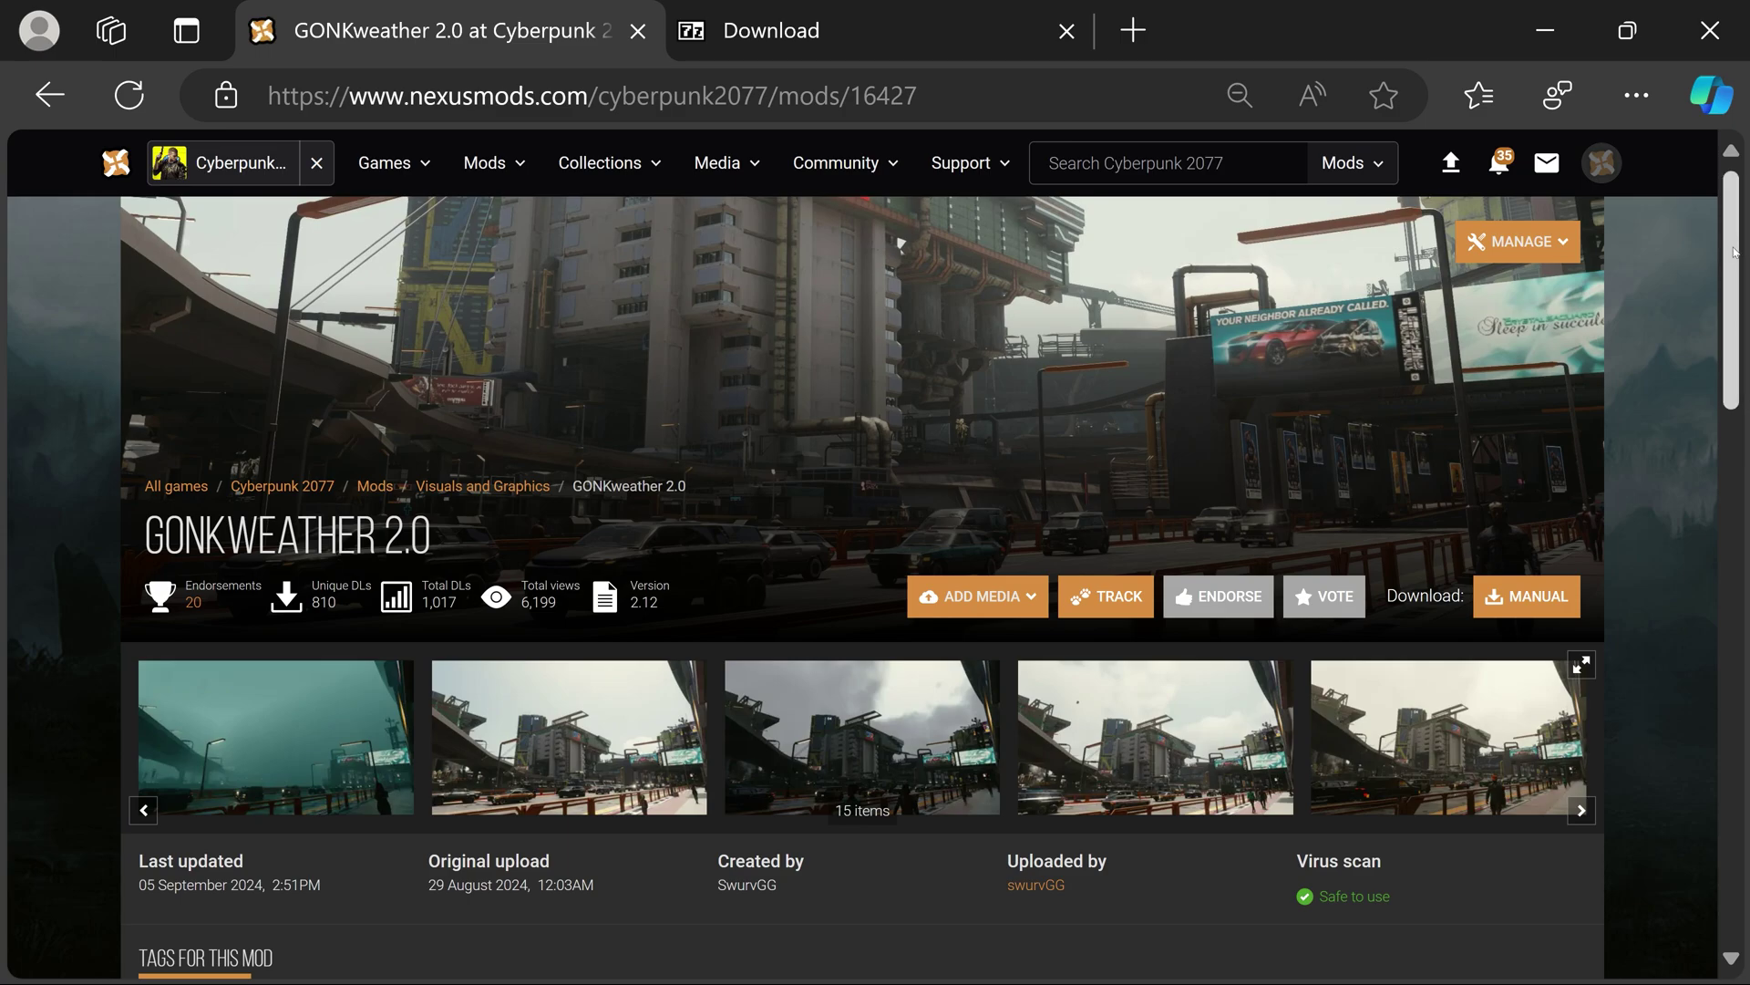
# Manually download the second, no-sharpening GONKweather 2.2 main file from the Files list
pyautogui.moveTo(1735, 252); pyautogui.dragTo(1647, 431)
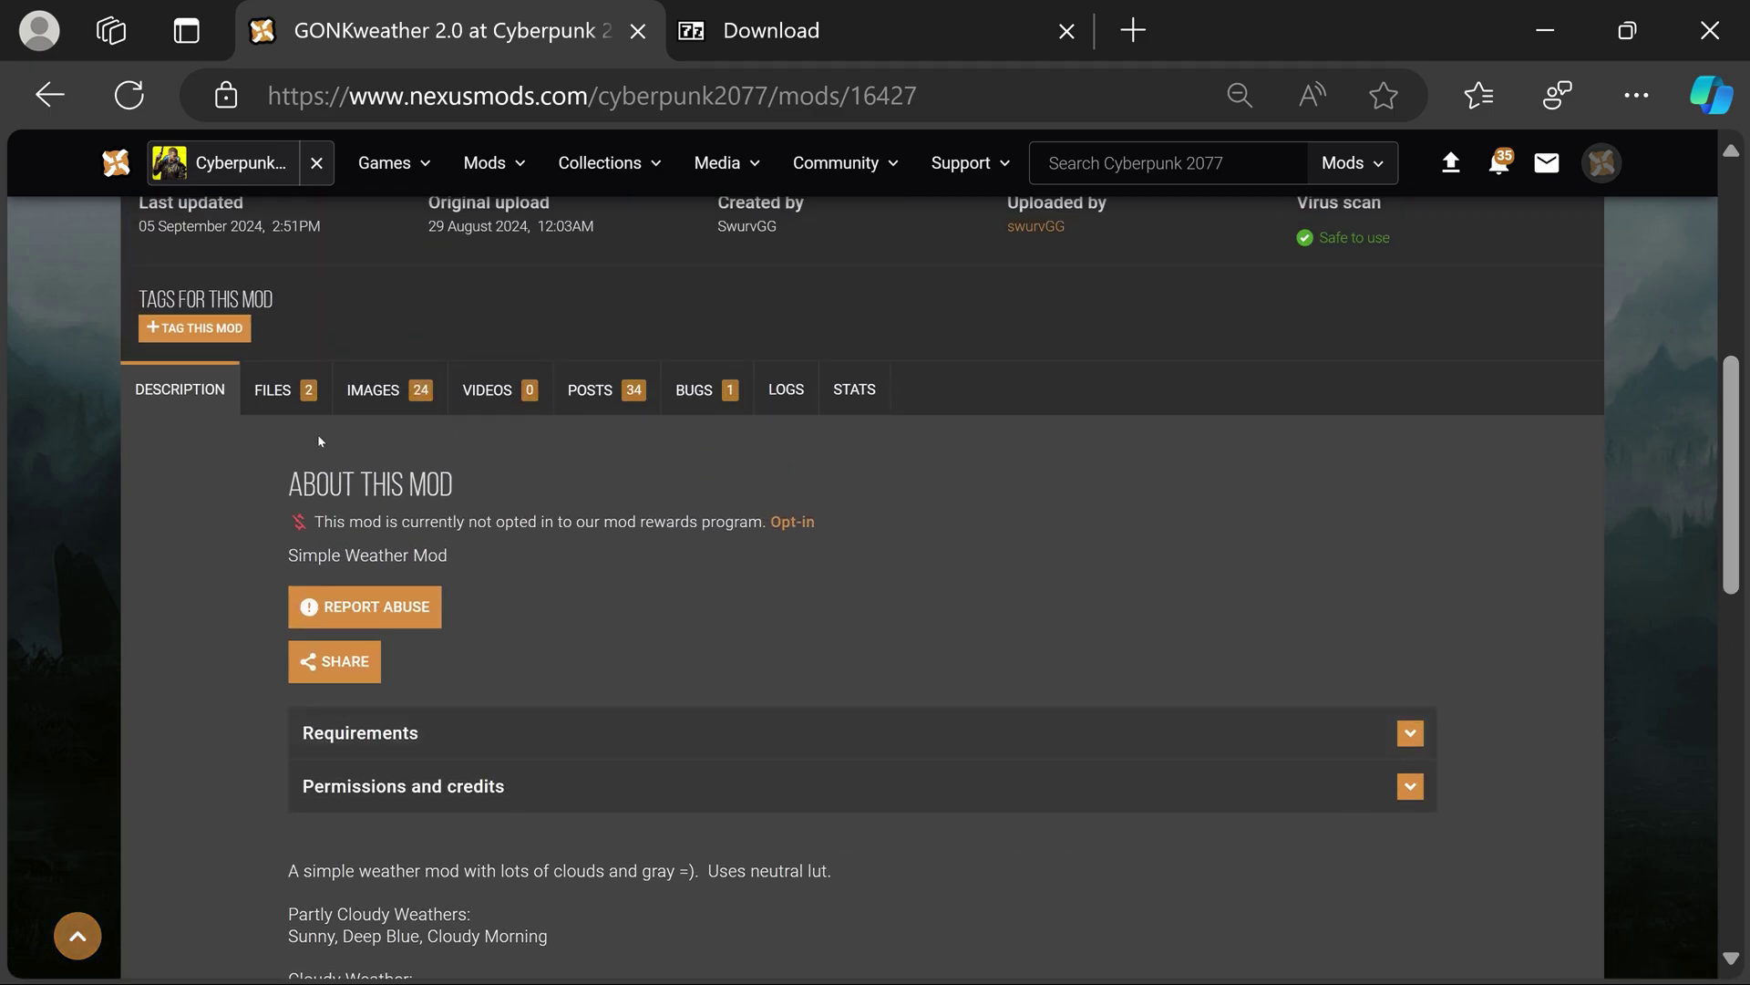
pyautogui.click(275, 390)
pyautogui.scroll(-4, 838, 547)
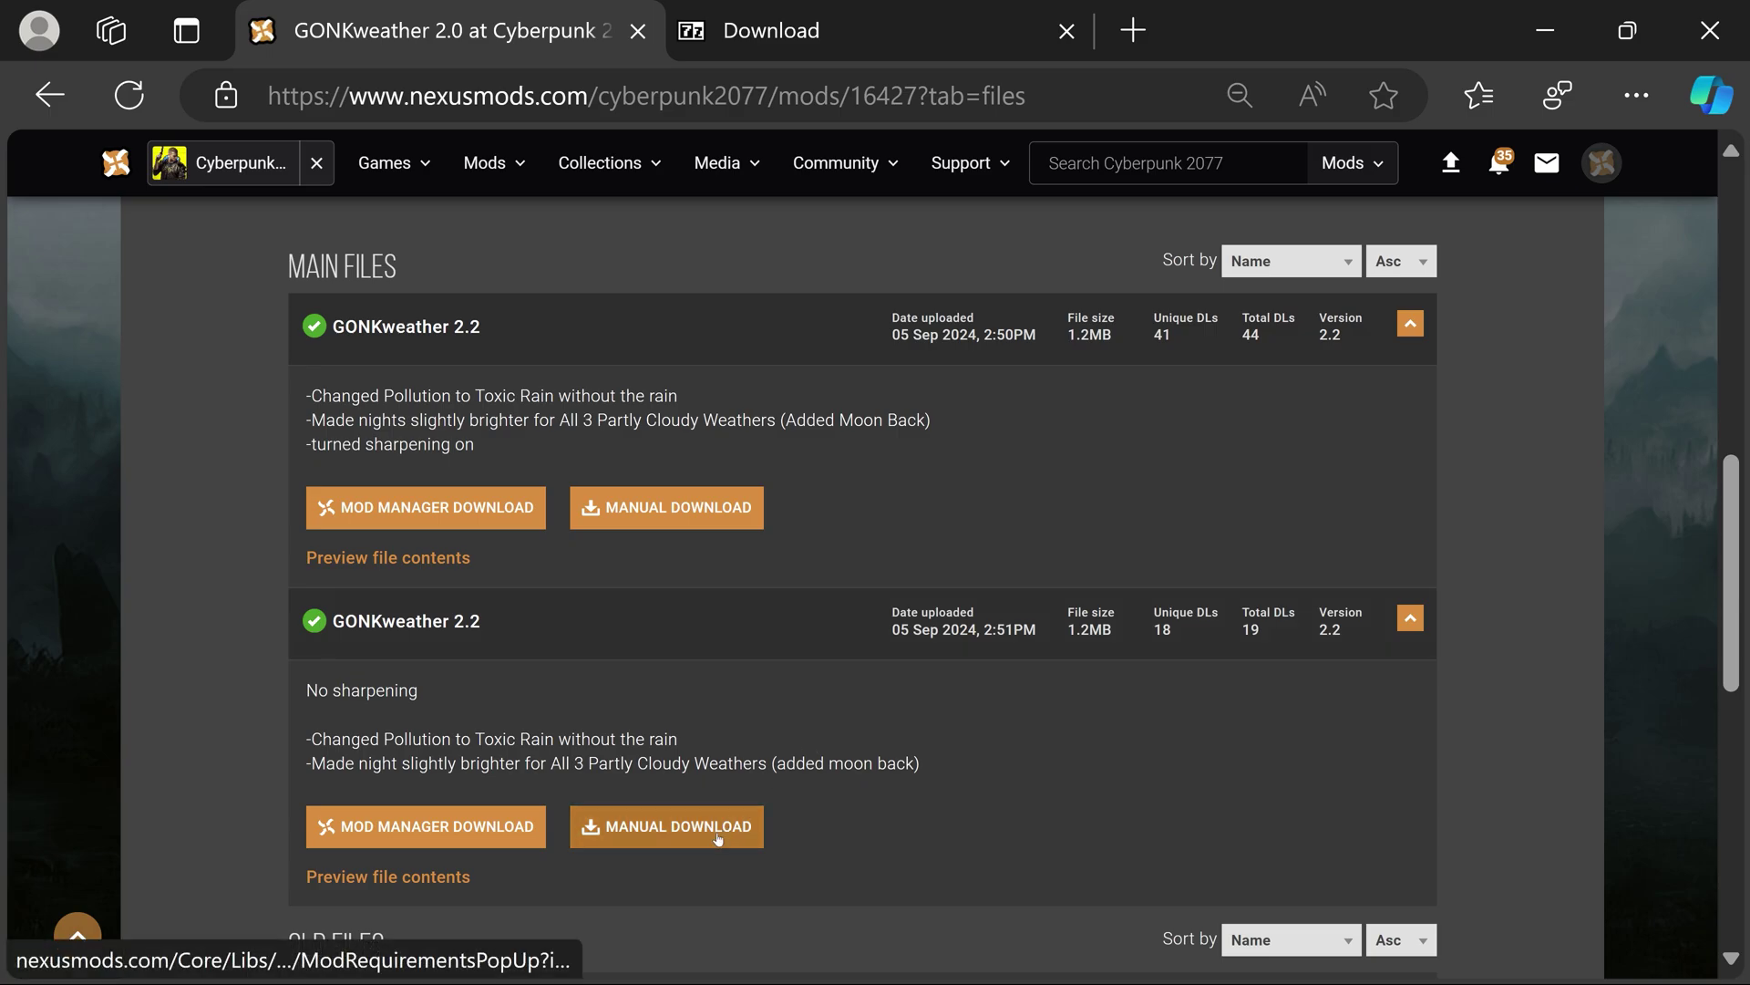
pyautogui.click(718, 830)
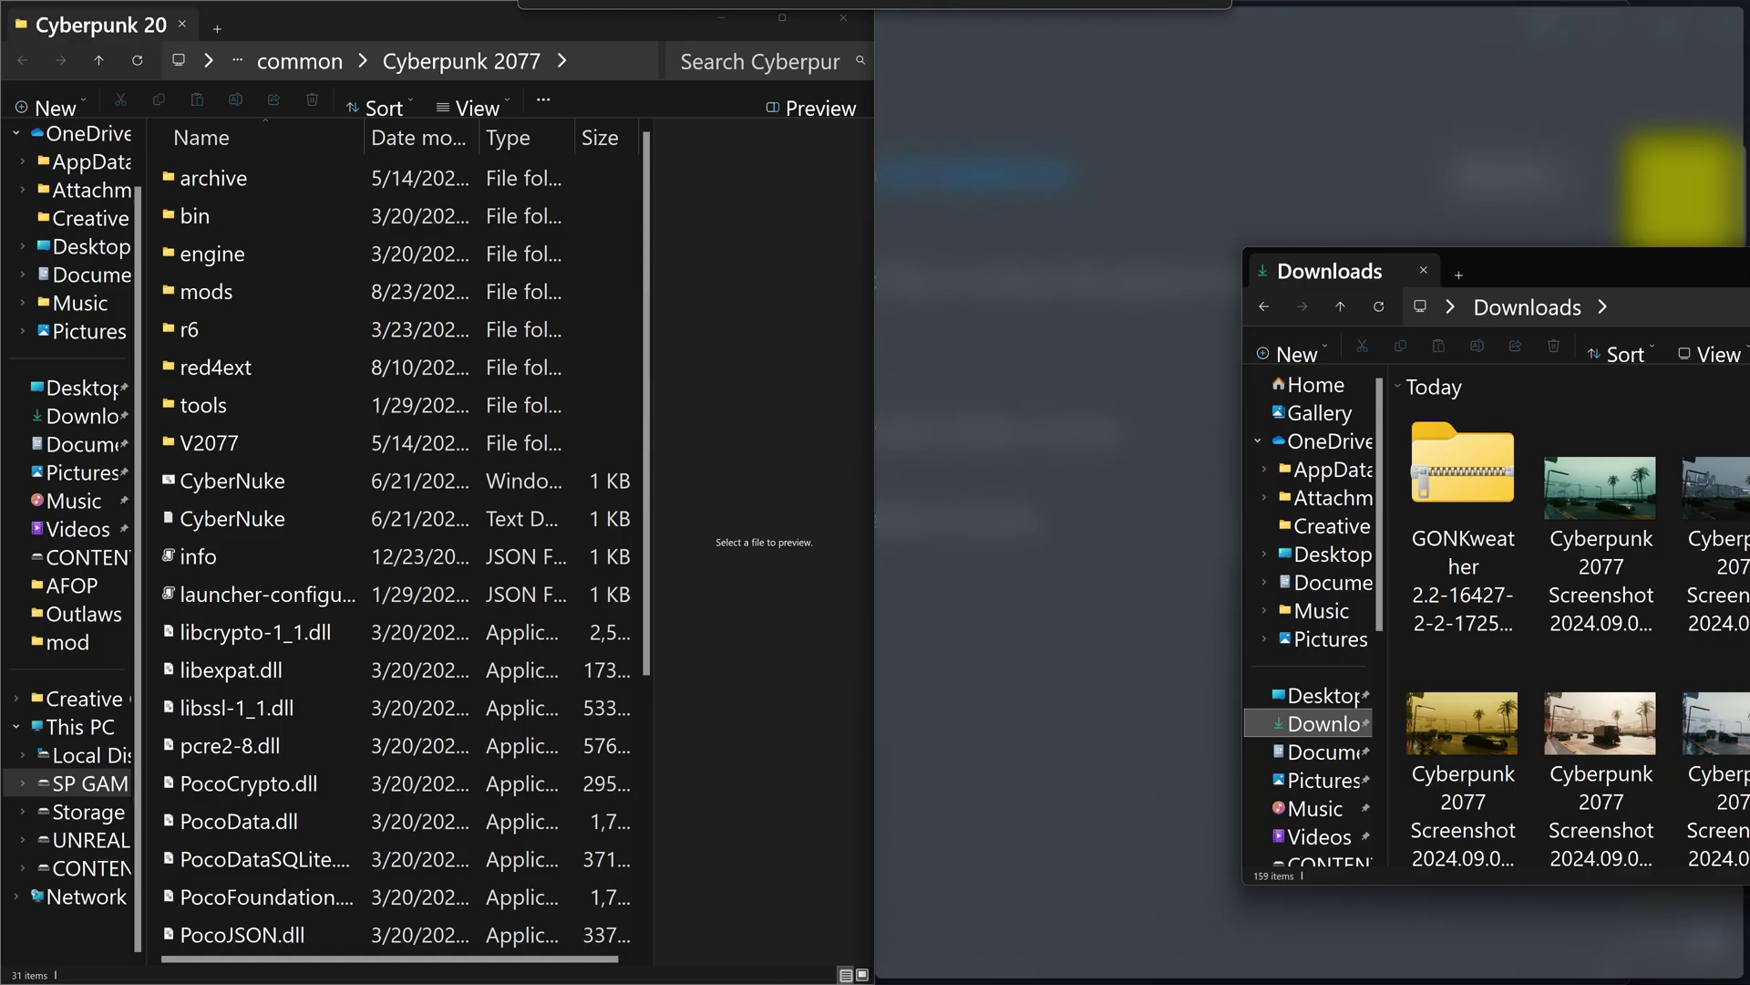
# Snap the Downloads window holding the GONKweather 2.2 zip to the right half
pyautogui.moveTo(1743, 271); pyautogui.dragTo(1745, 278)
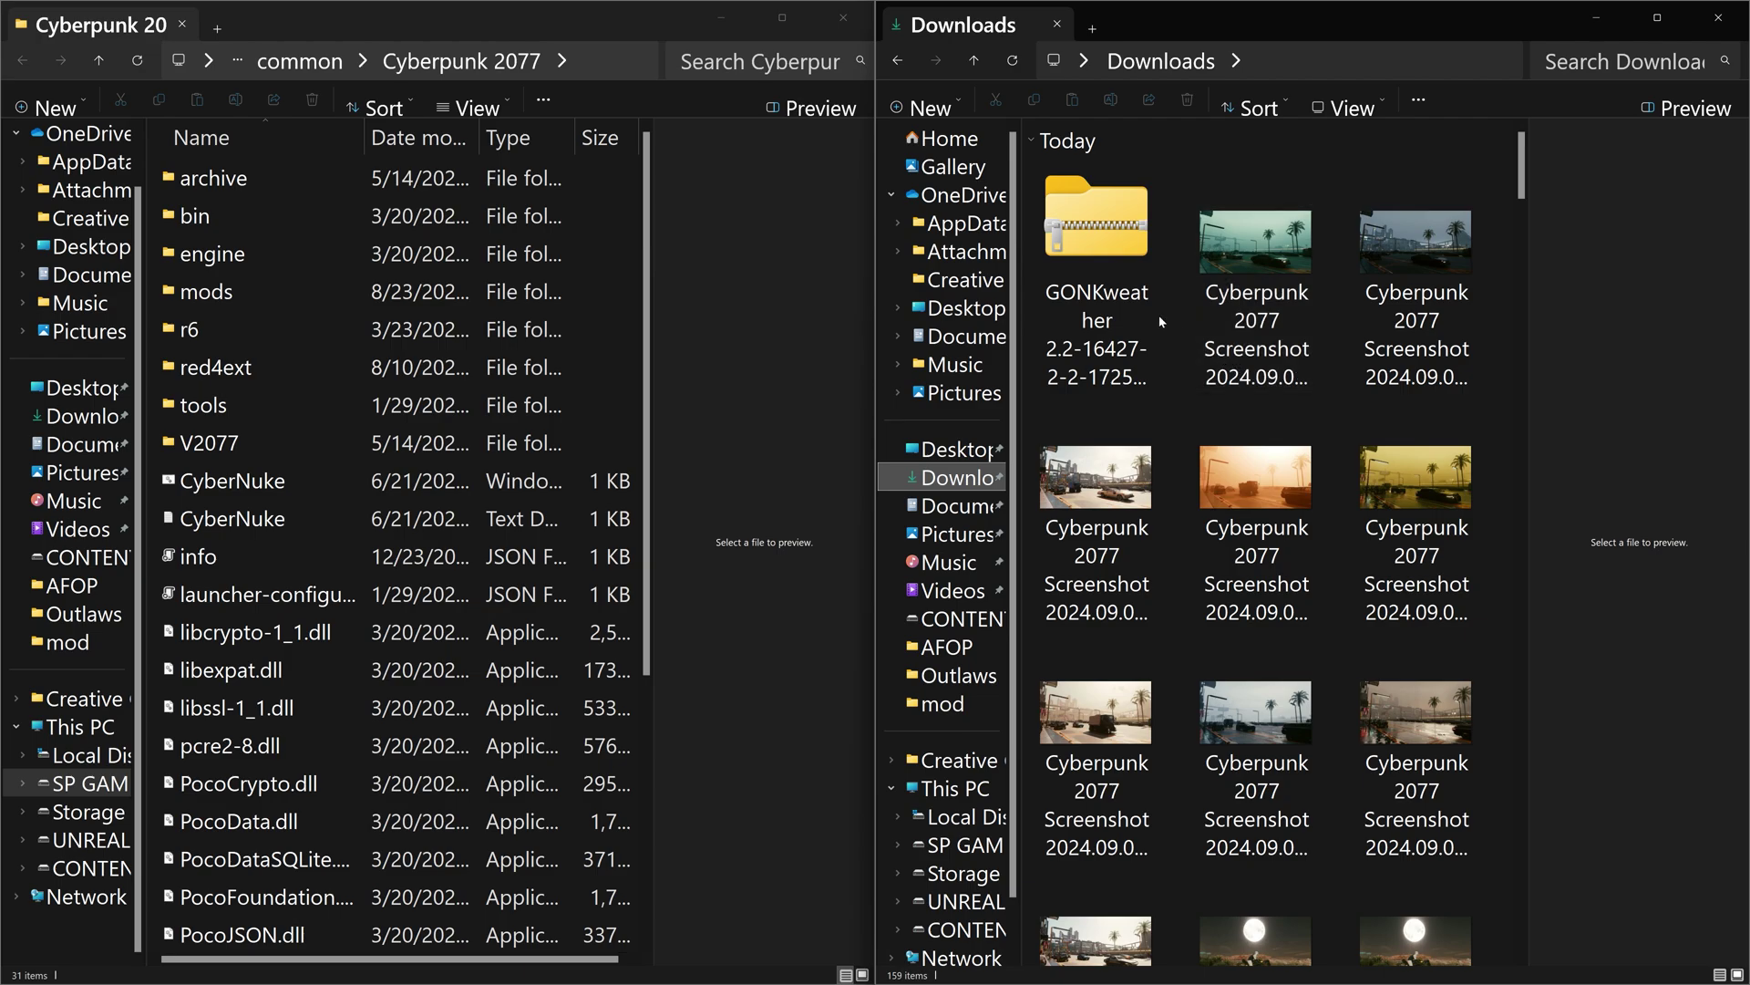
# Unpack the GONKweather 2.2 zip into Downloads using 7-Zip's Extract files
pyautogui.rightClick(1111, 257)
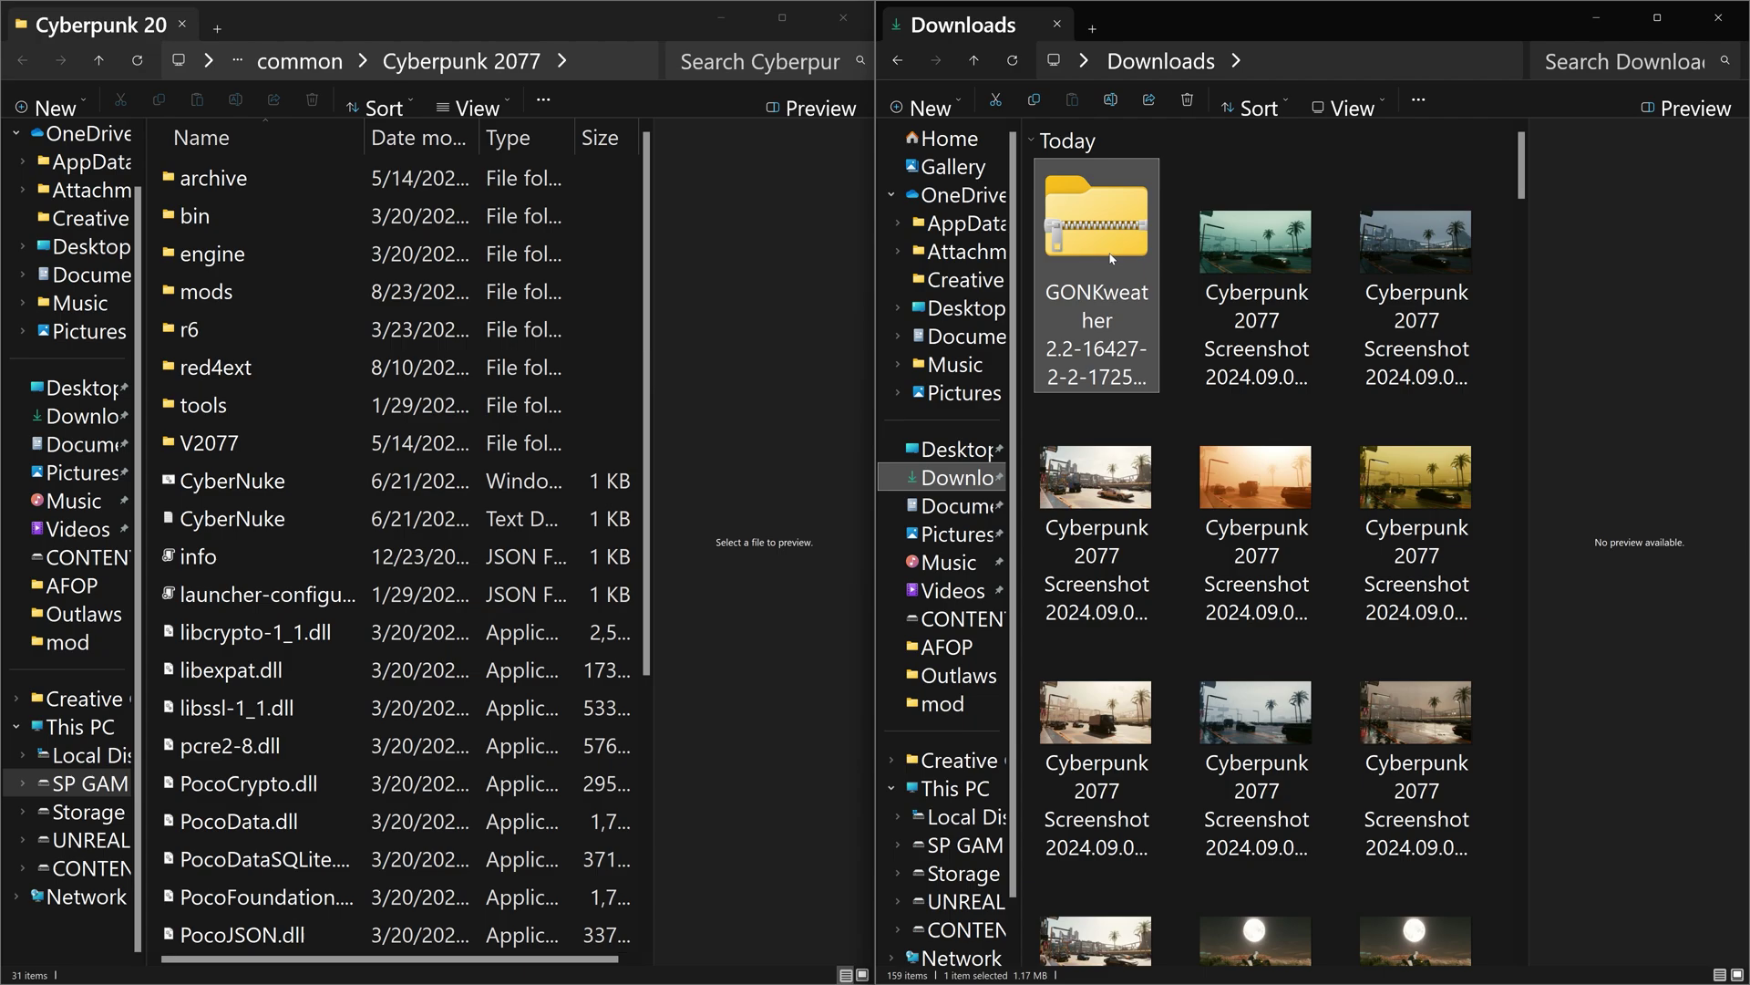
pyautogui.click(1222, 833)
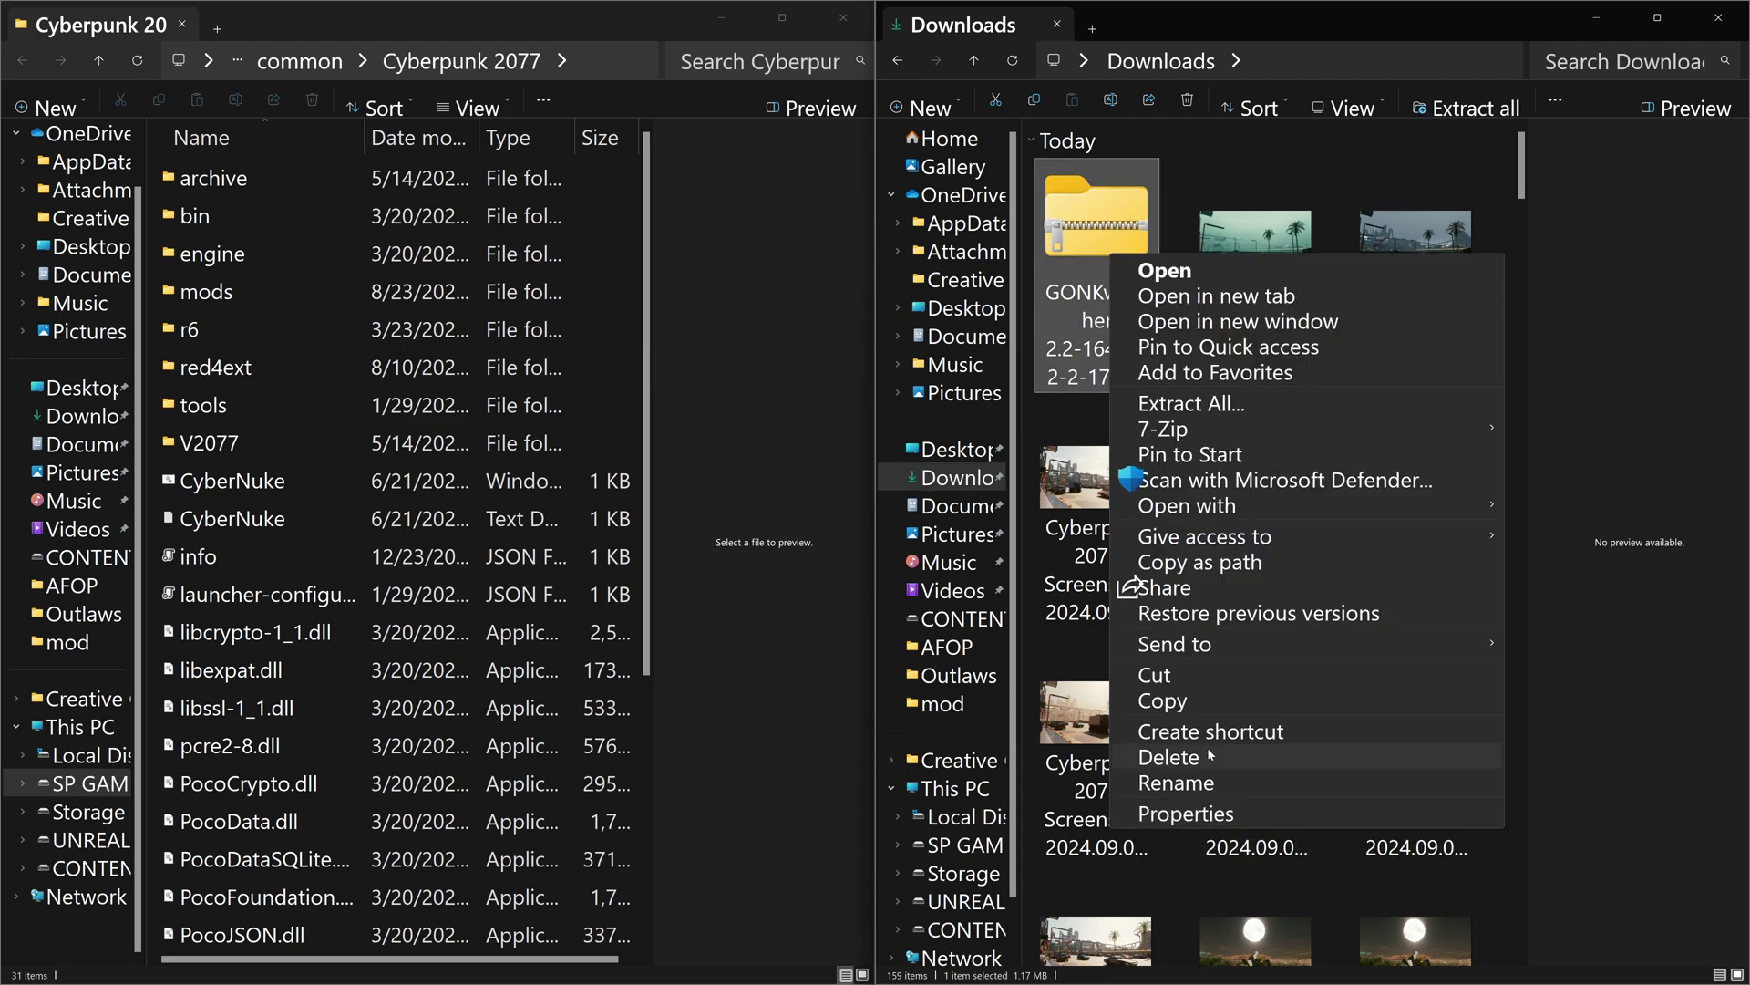
pyautogui.moveTo(1207, 425)
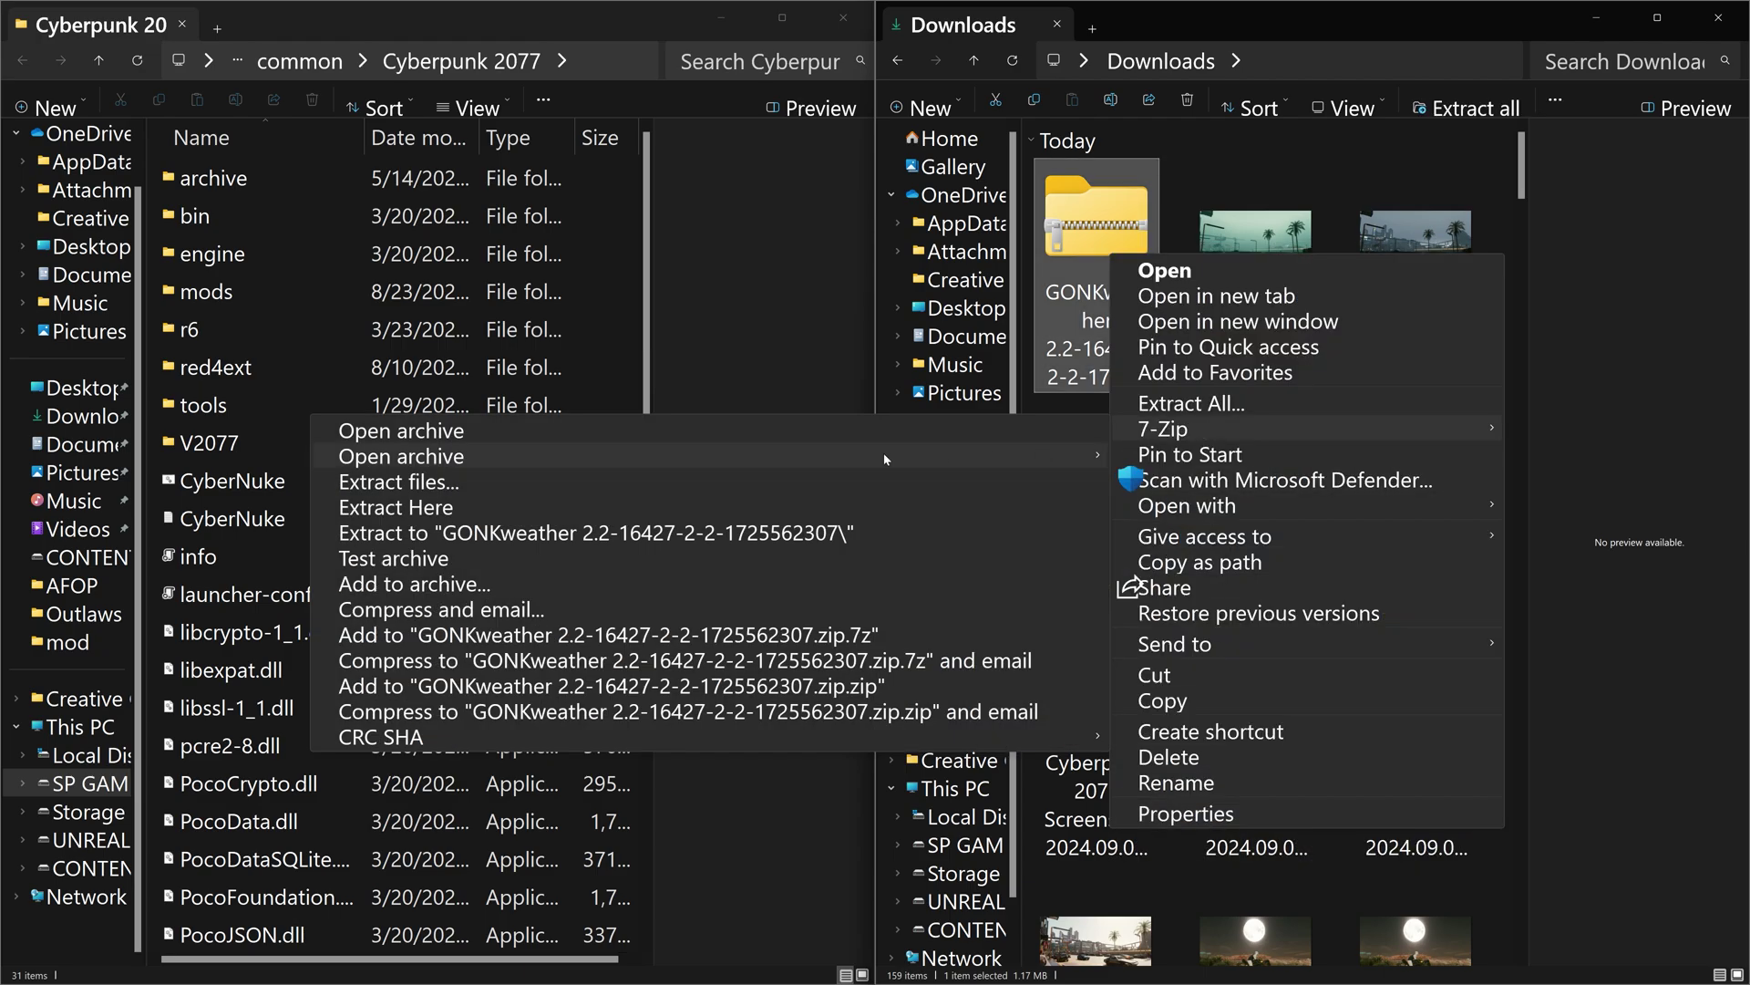
pyautogui.click(523, 490)
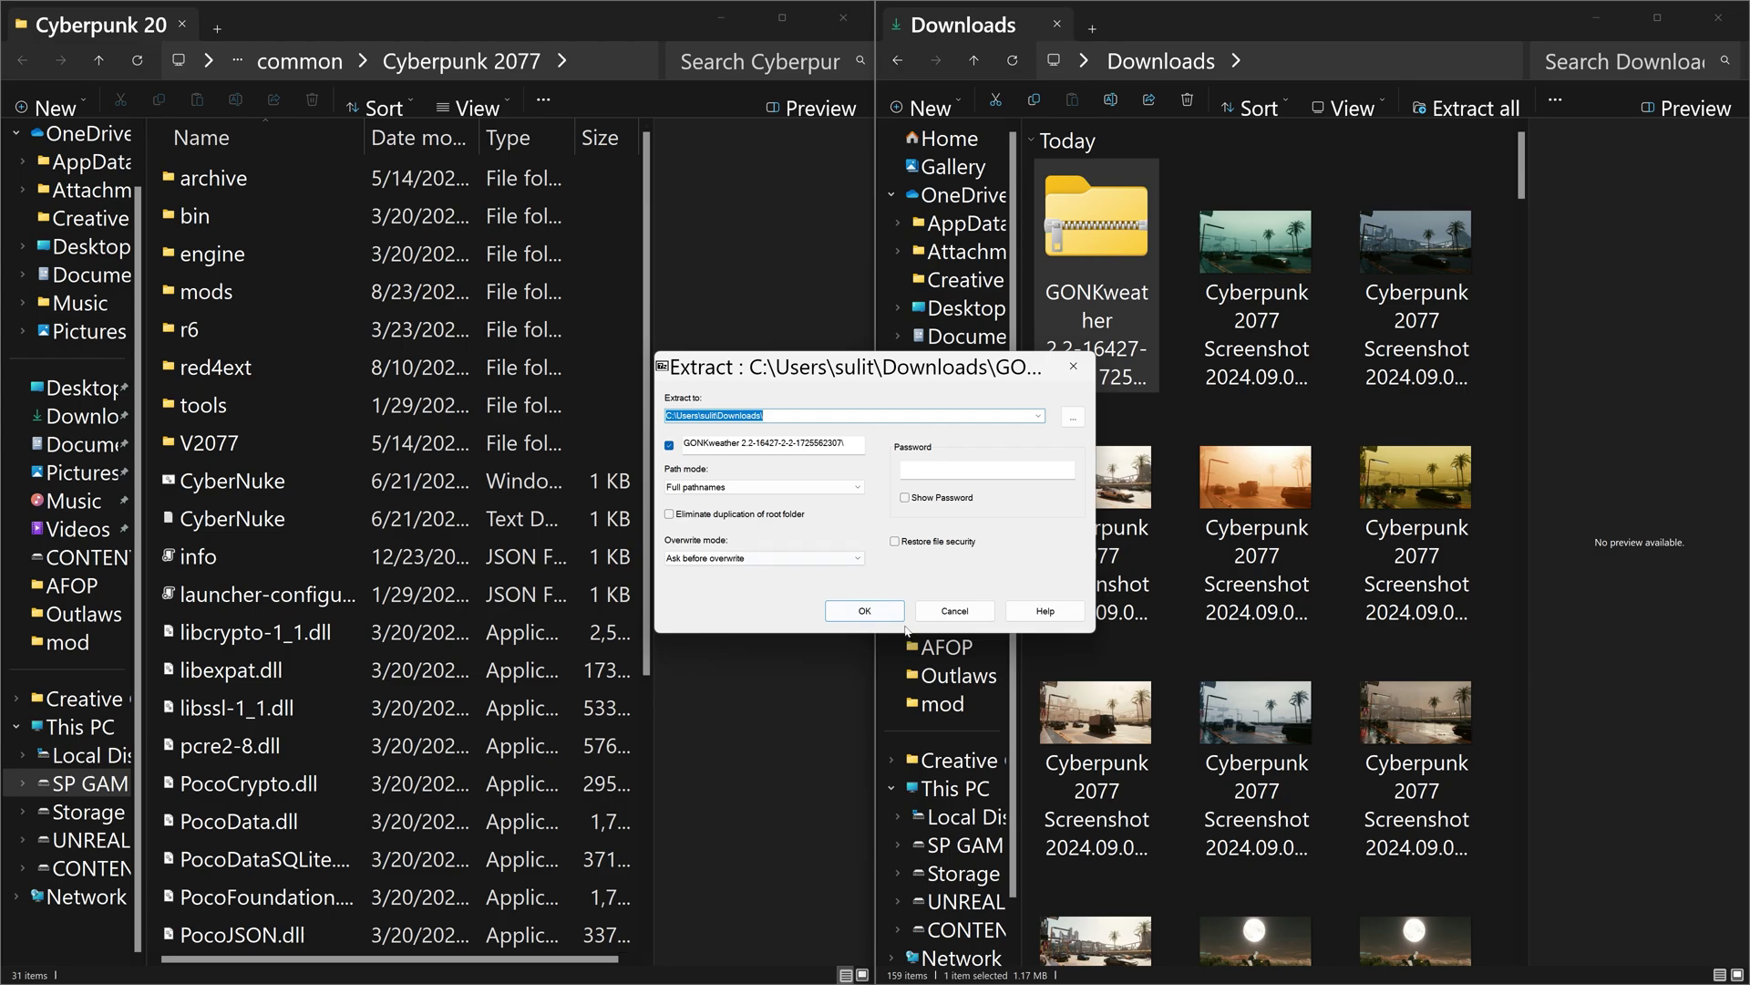
pyautogui.press('Return')
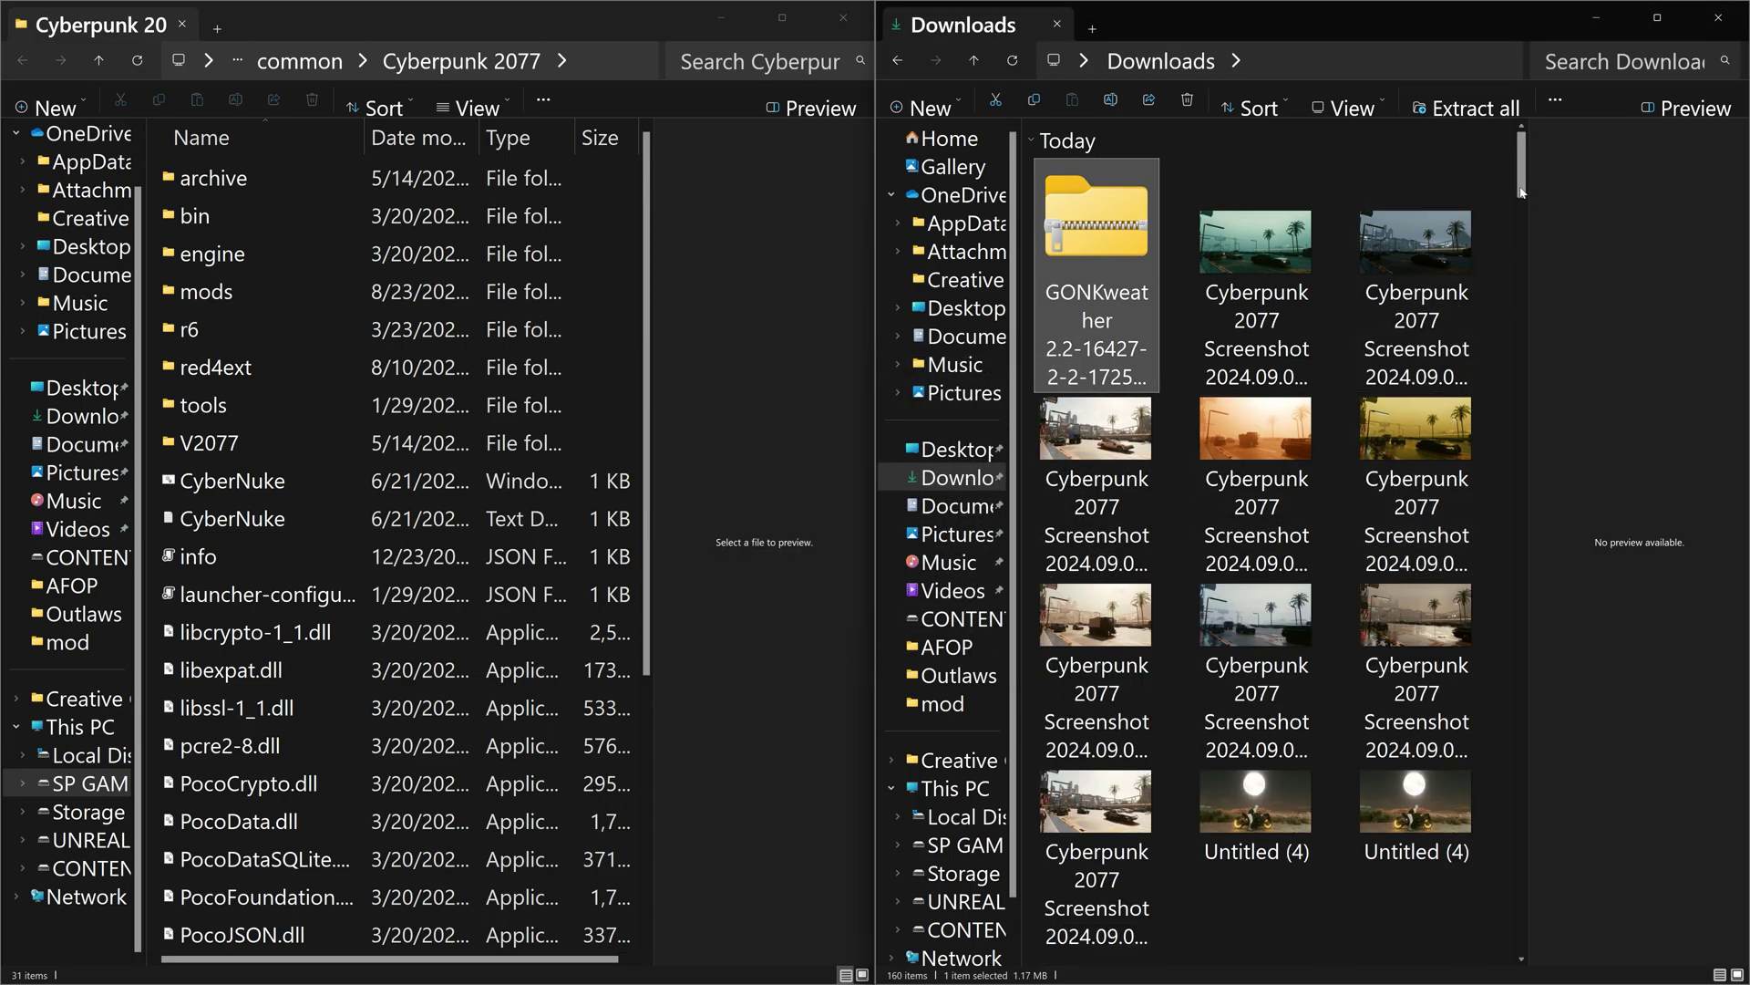
# Open the extracted GONKweather 2.2 folder, select its archive folder, and widen the Cyberpunk 2077 window
pyautogui.moveTo(1519, 191); pyautogui.dragTo(1519, 222)
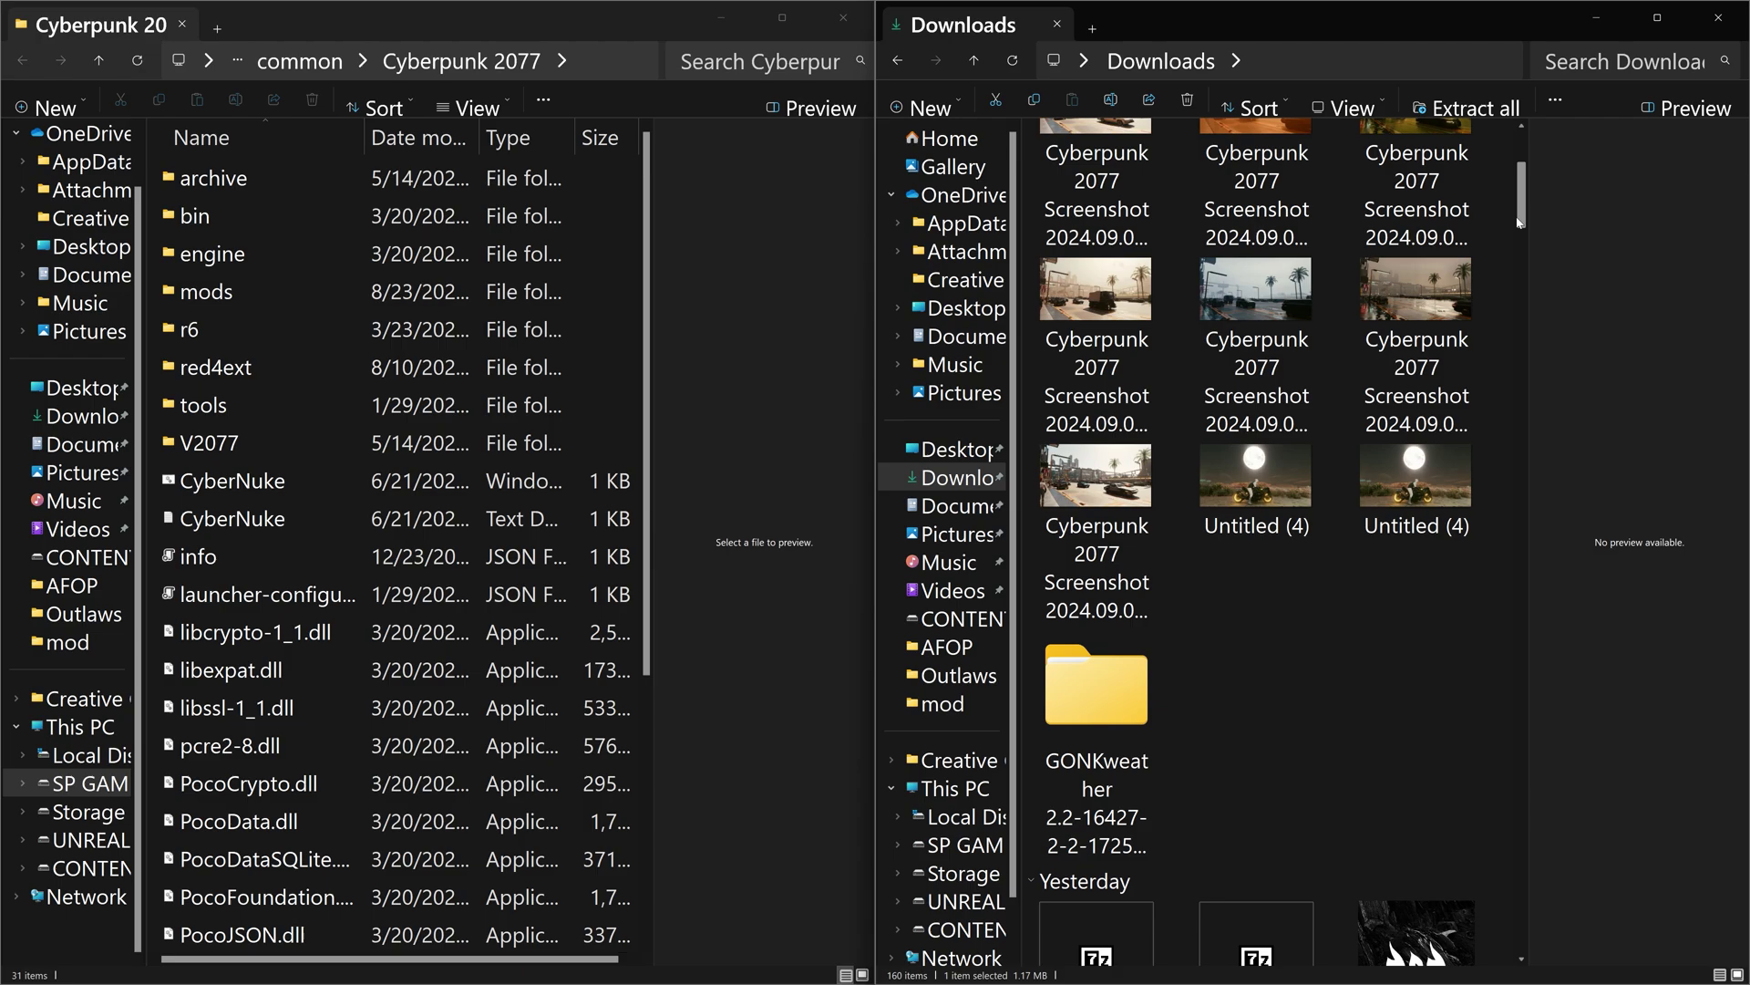
pyautogui.doubleClick(1107, 704)
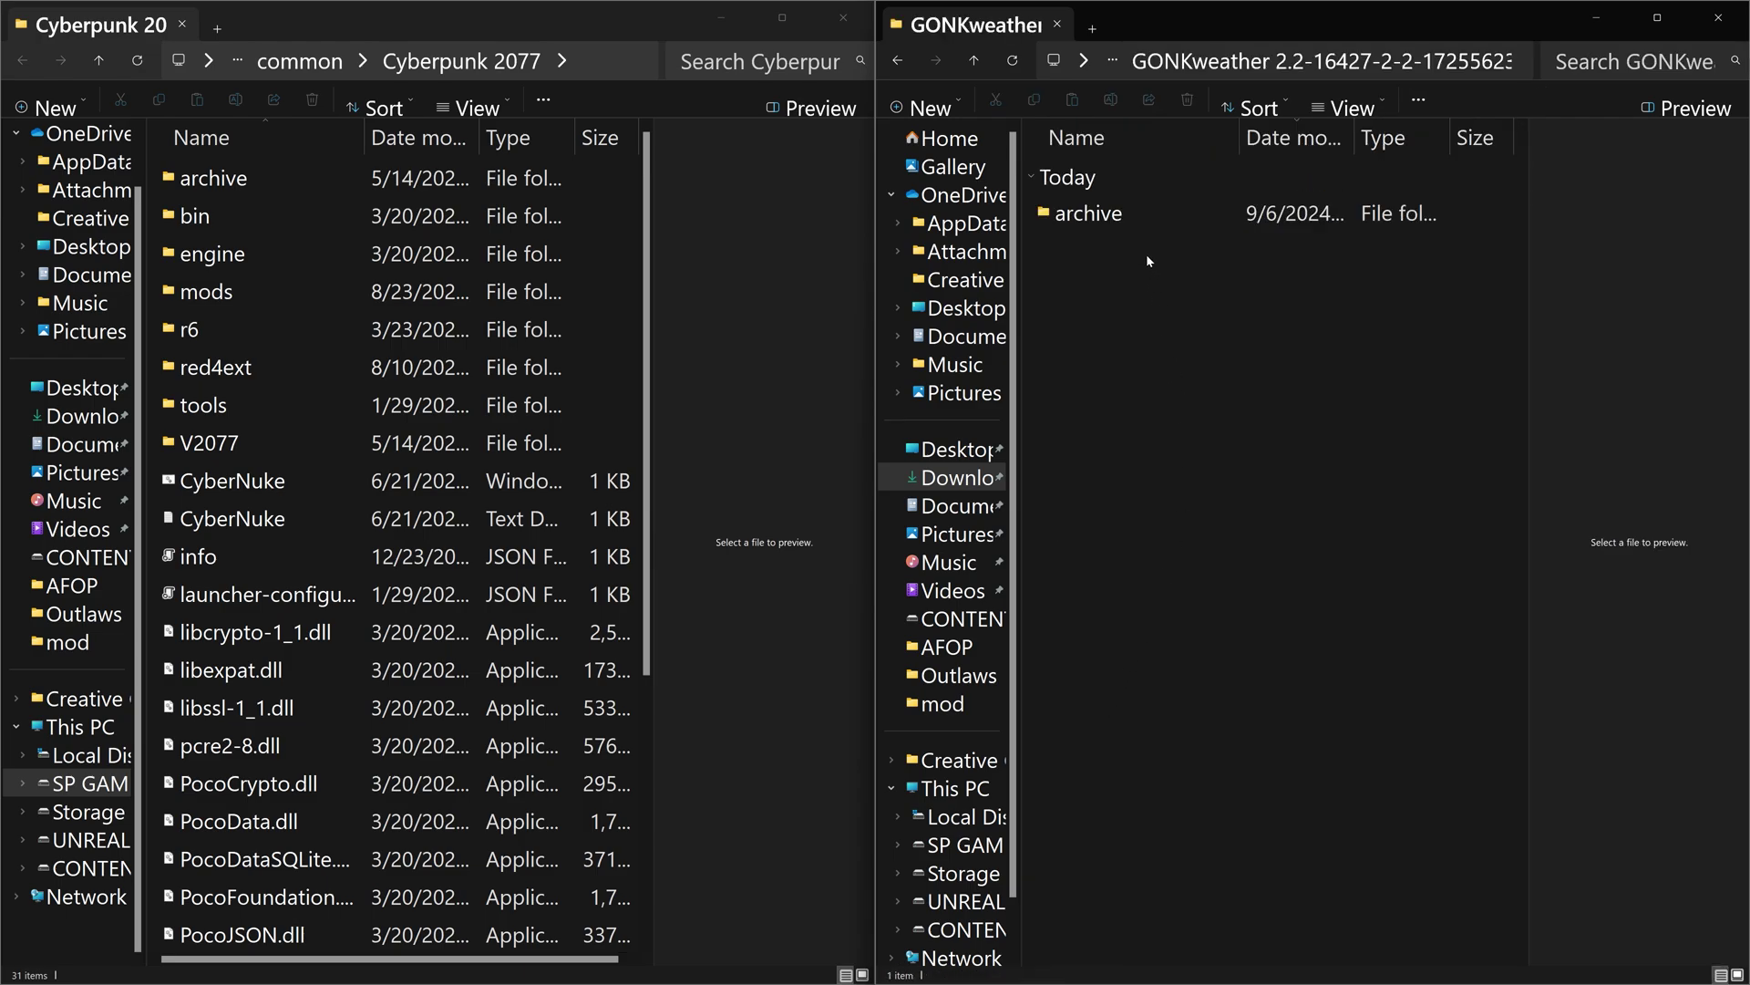
pyautogui.moveTo(1125, 229)
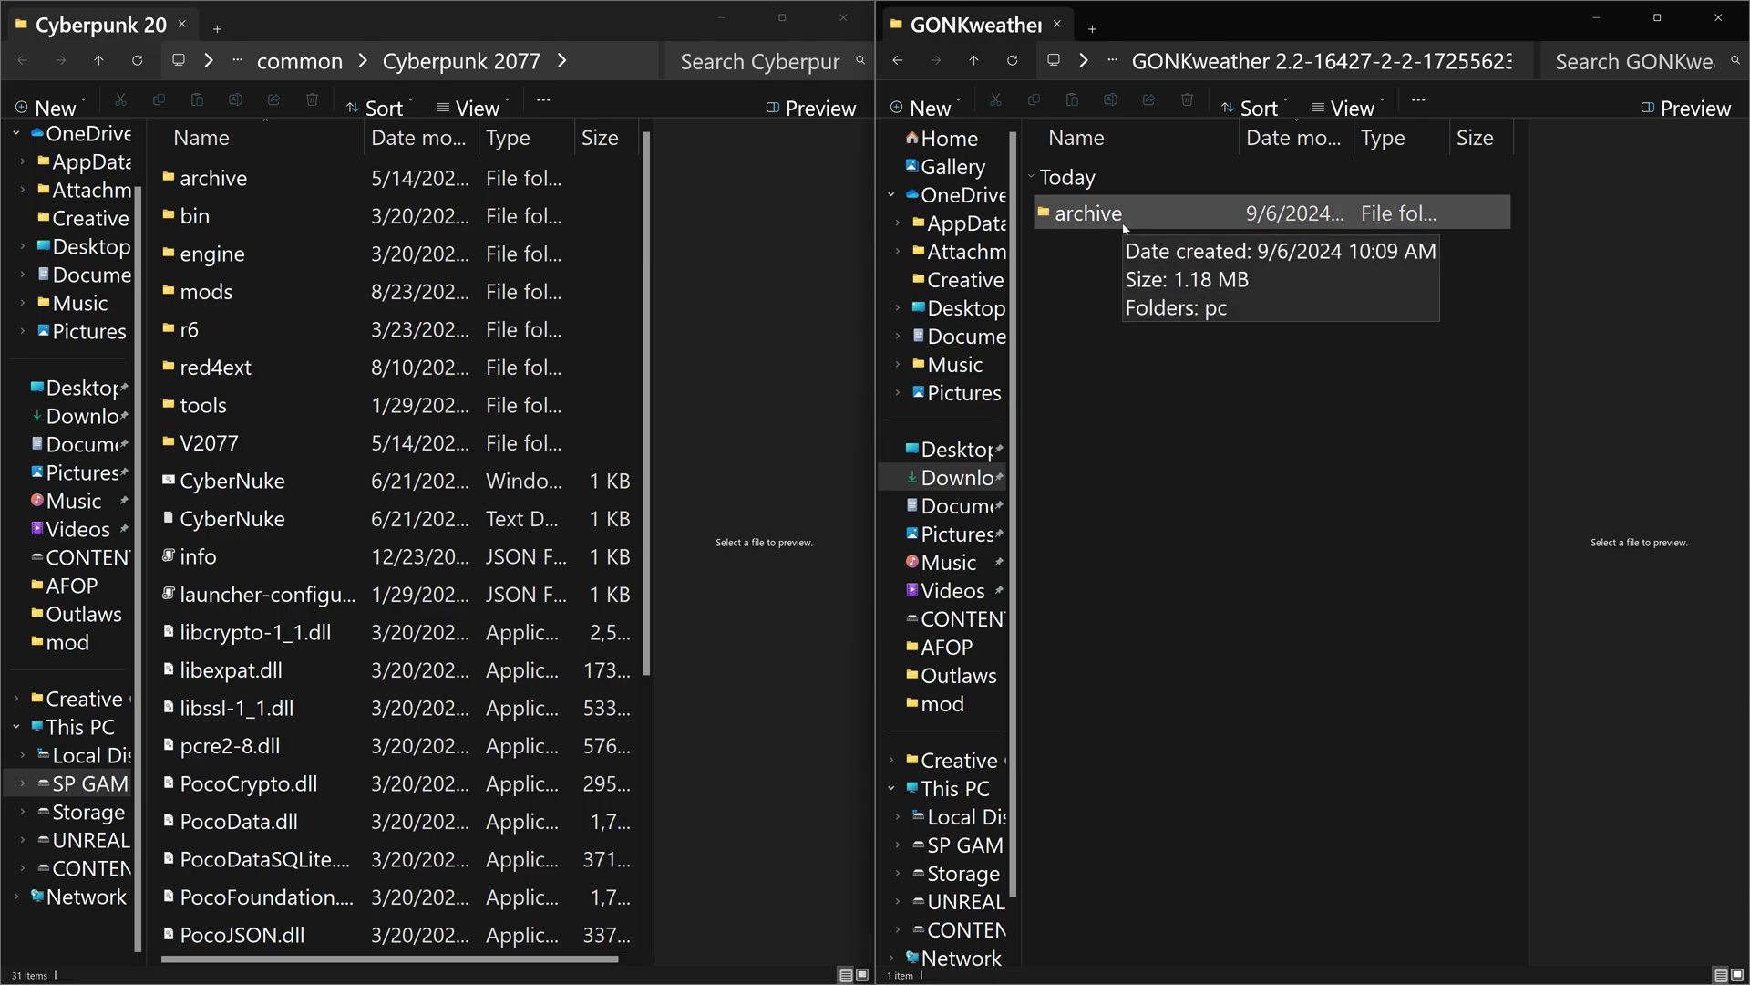
pyautogui.click(1125, 227)
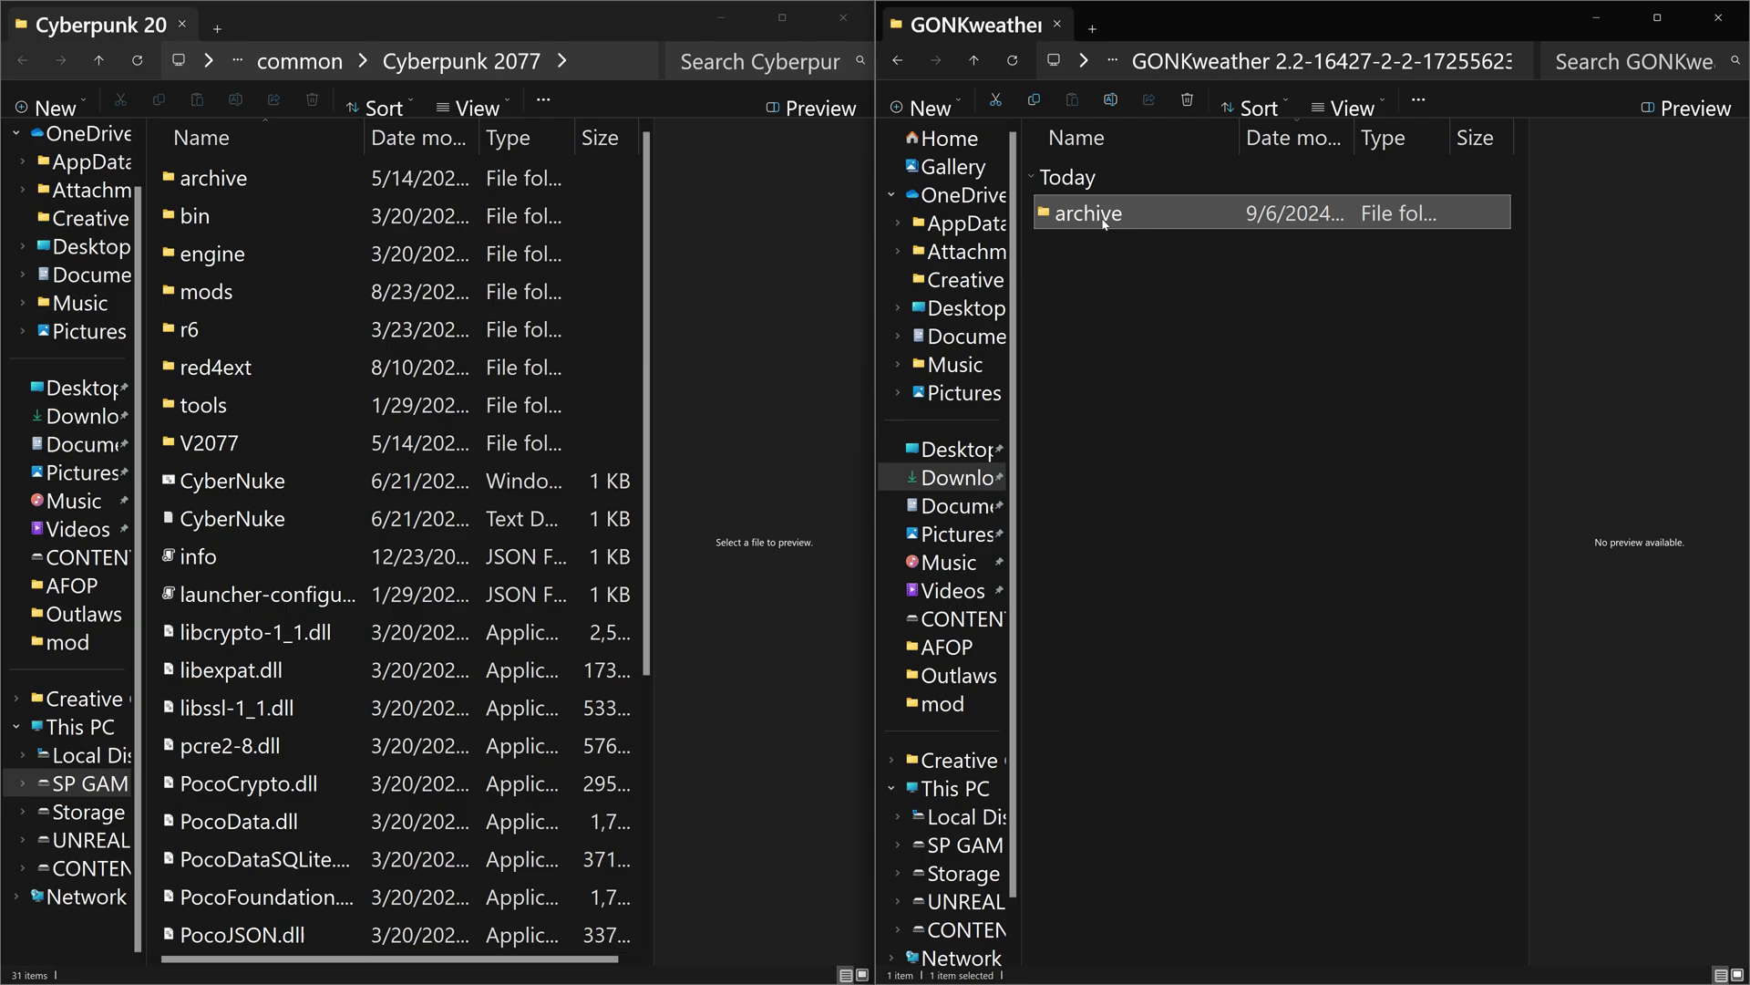
pyautogui.moveTo(1112, 220)
pyautogui.moveTo(1112, 220); pyautogui.dragTo(1167, 210)
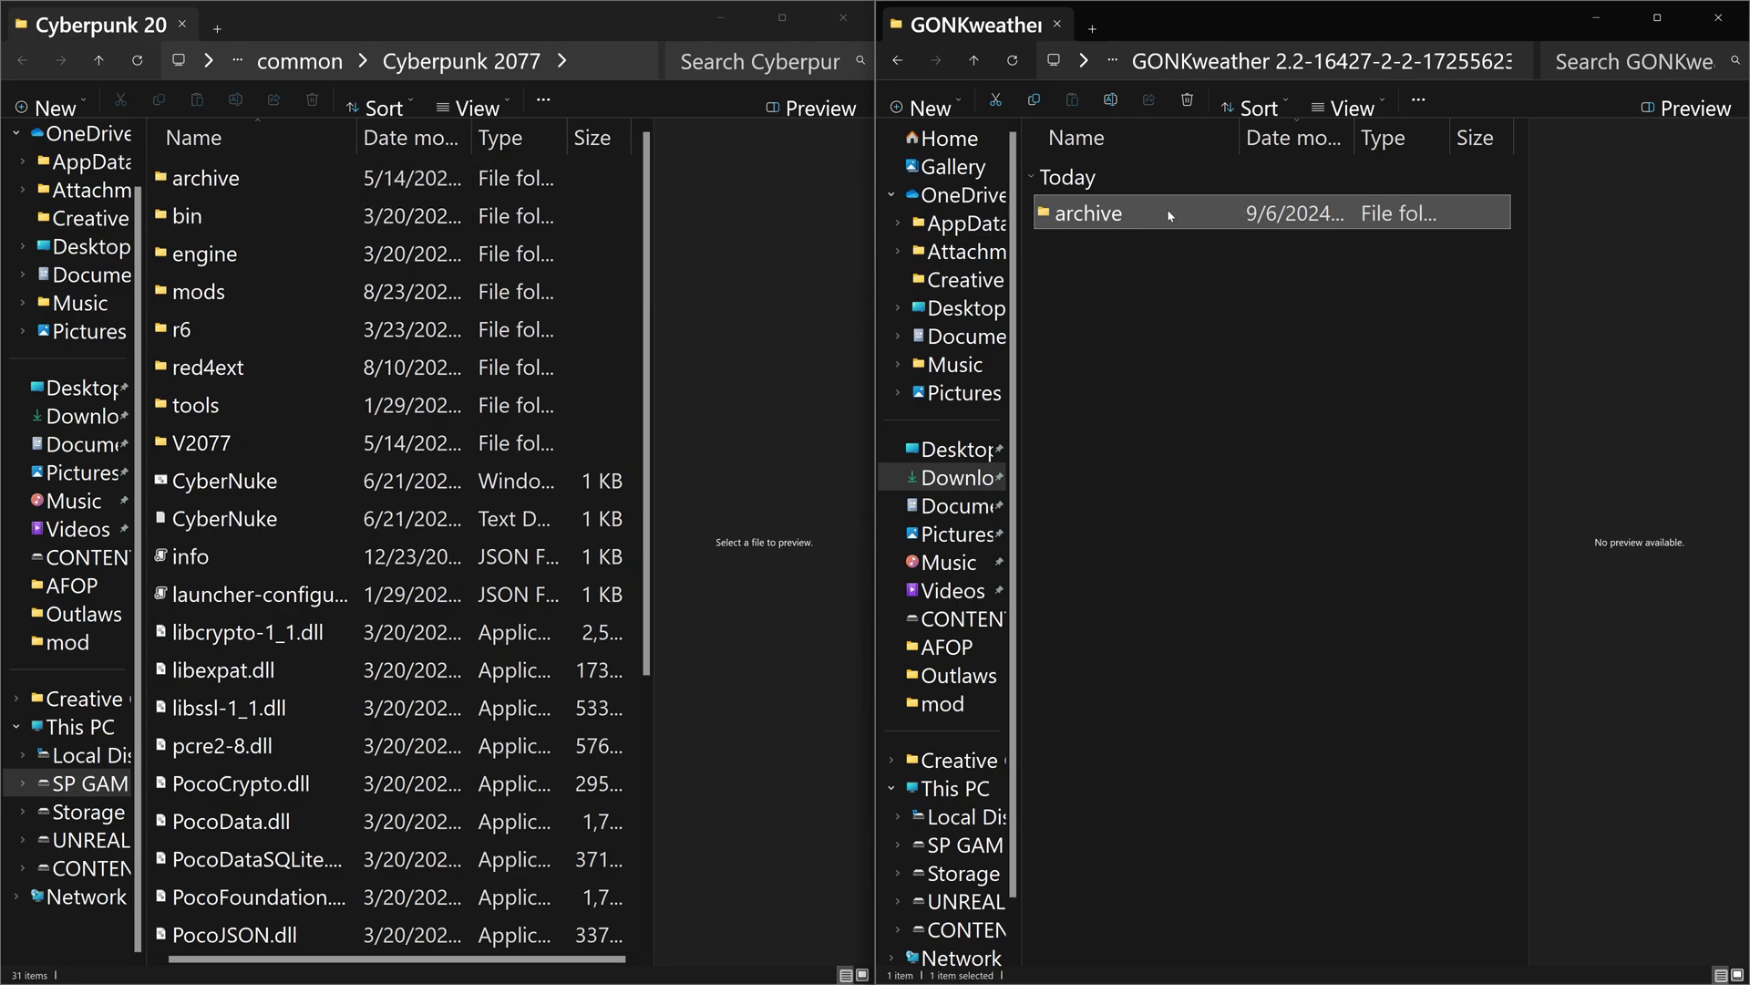
pyautogui.click(654, 178)
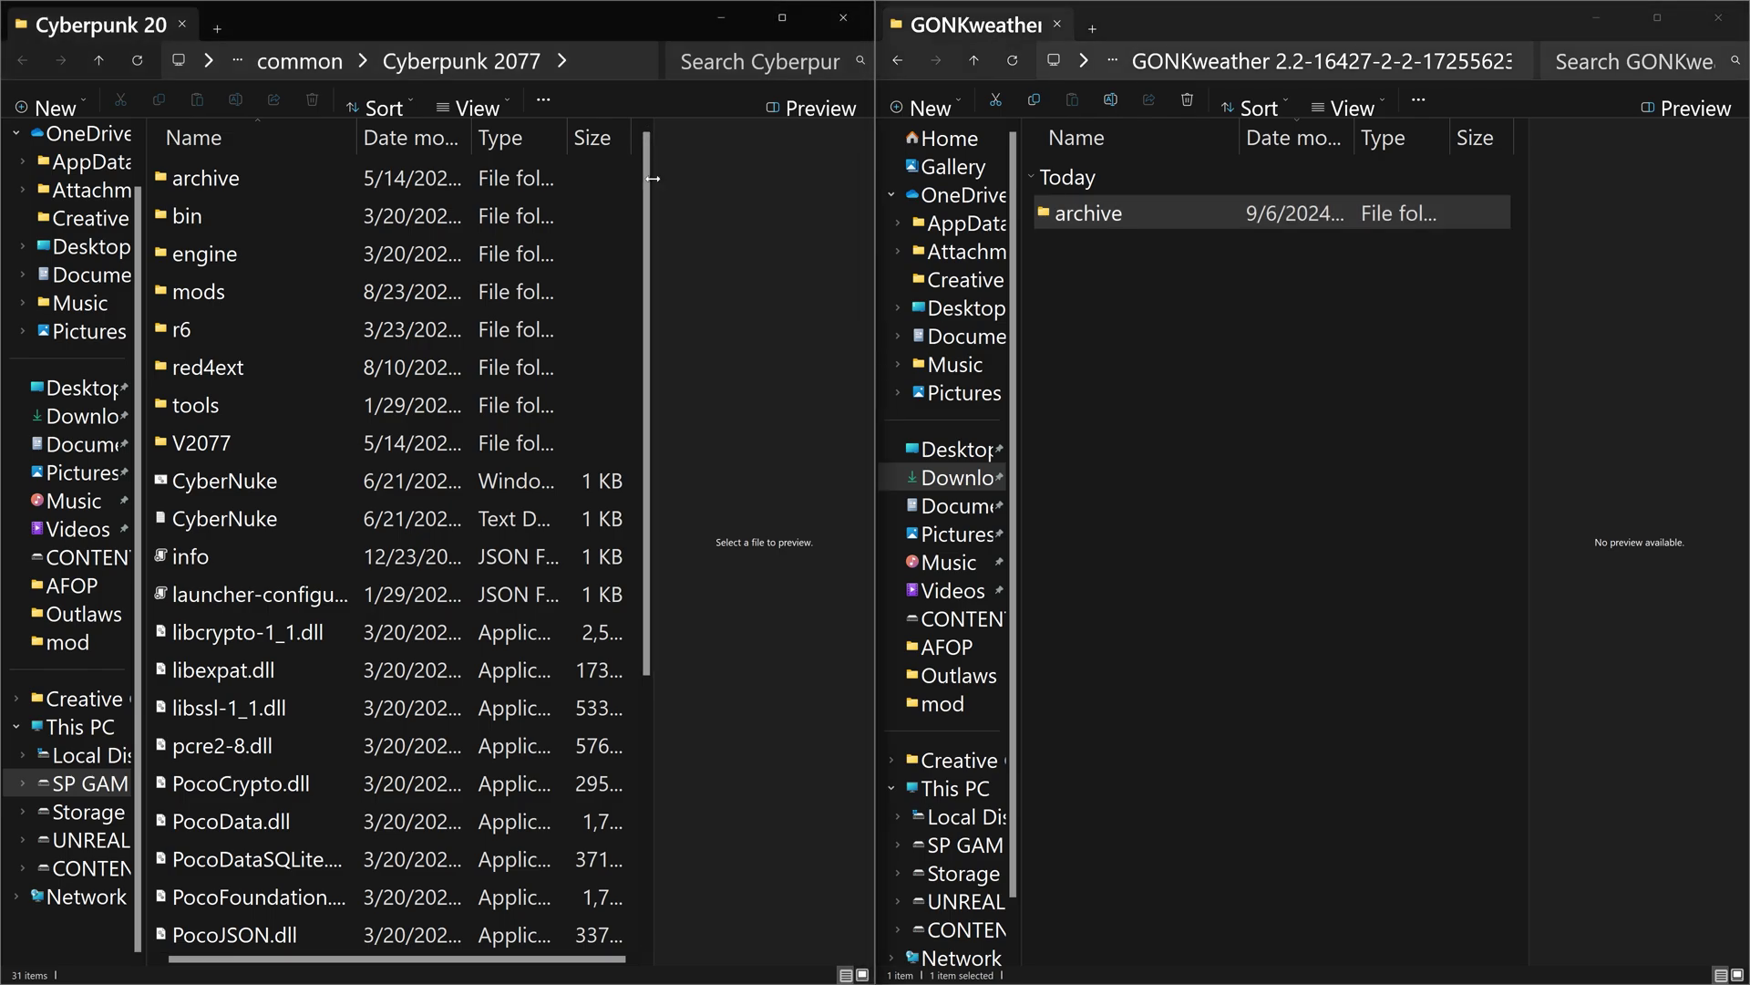
pyautogui.moveTo(875, 208); pyautogui.dragTo(1000, 211)
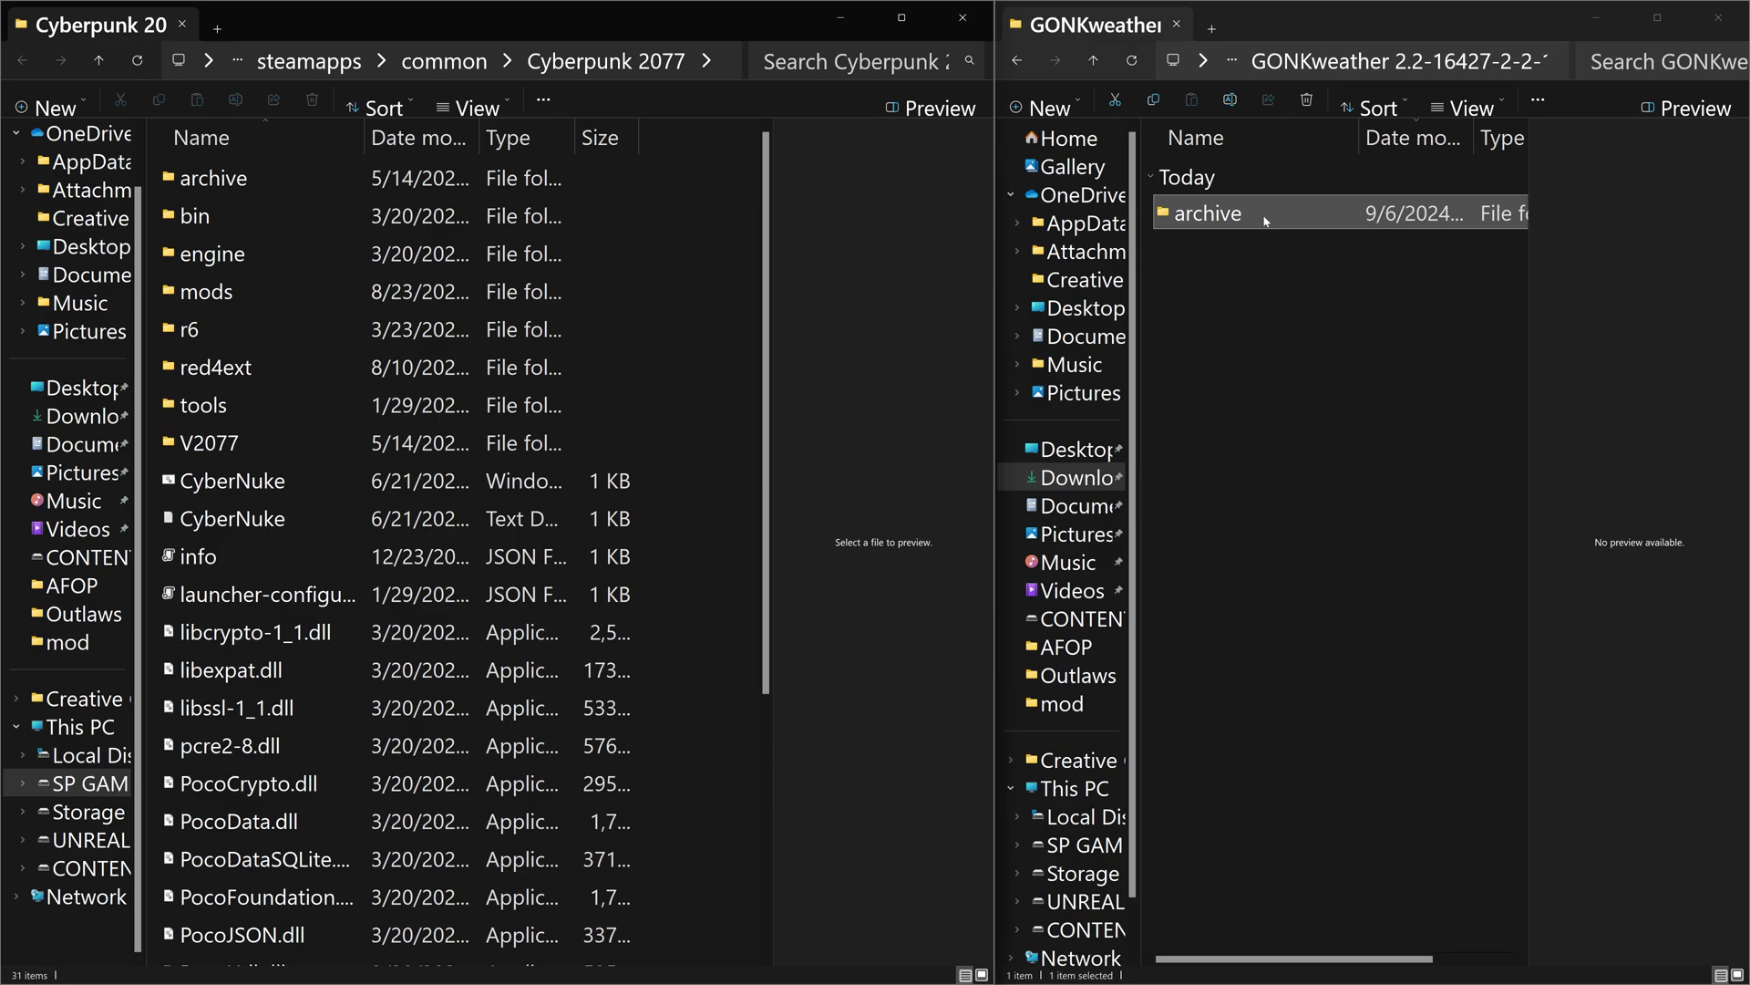
# Drop the GONKweather archive folder into the Cyberpunk 2077 install folder to copy it
pyautogui.moveTo(1265, 220); pyautogui.dragTo(696, 225)
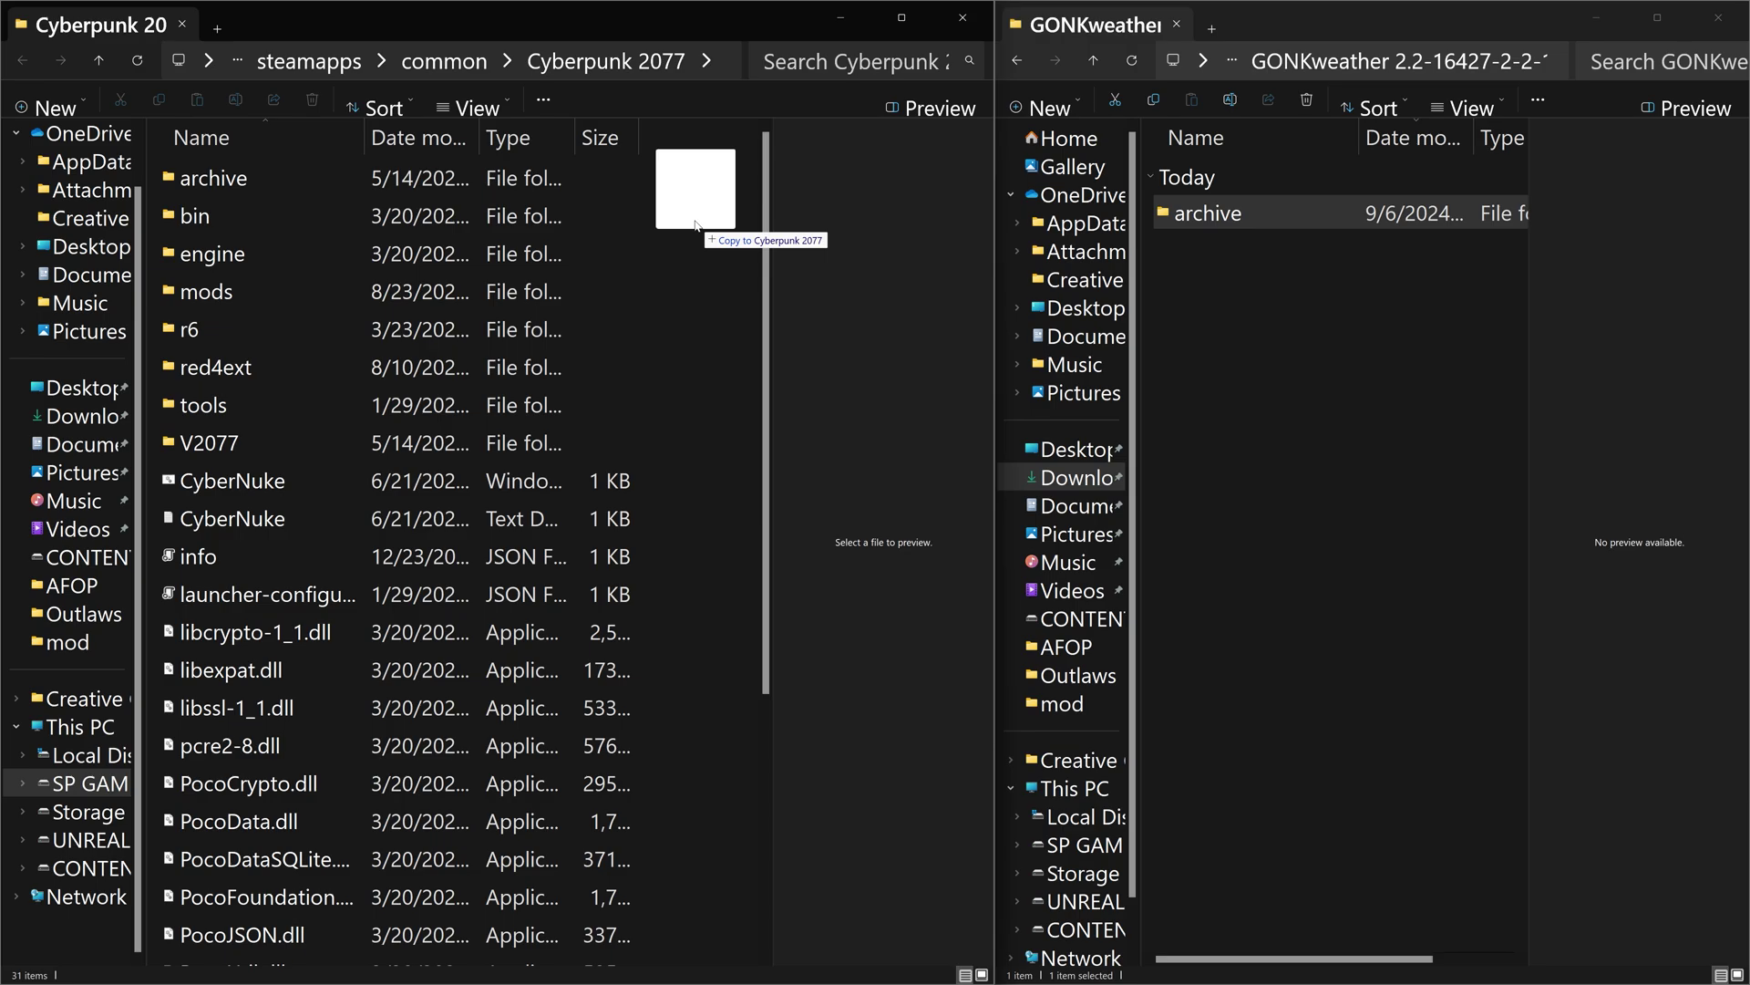
pyautogui.moveTo(696, 225); pyautogui.dragTo(696, 225)
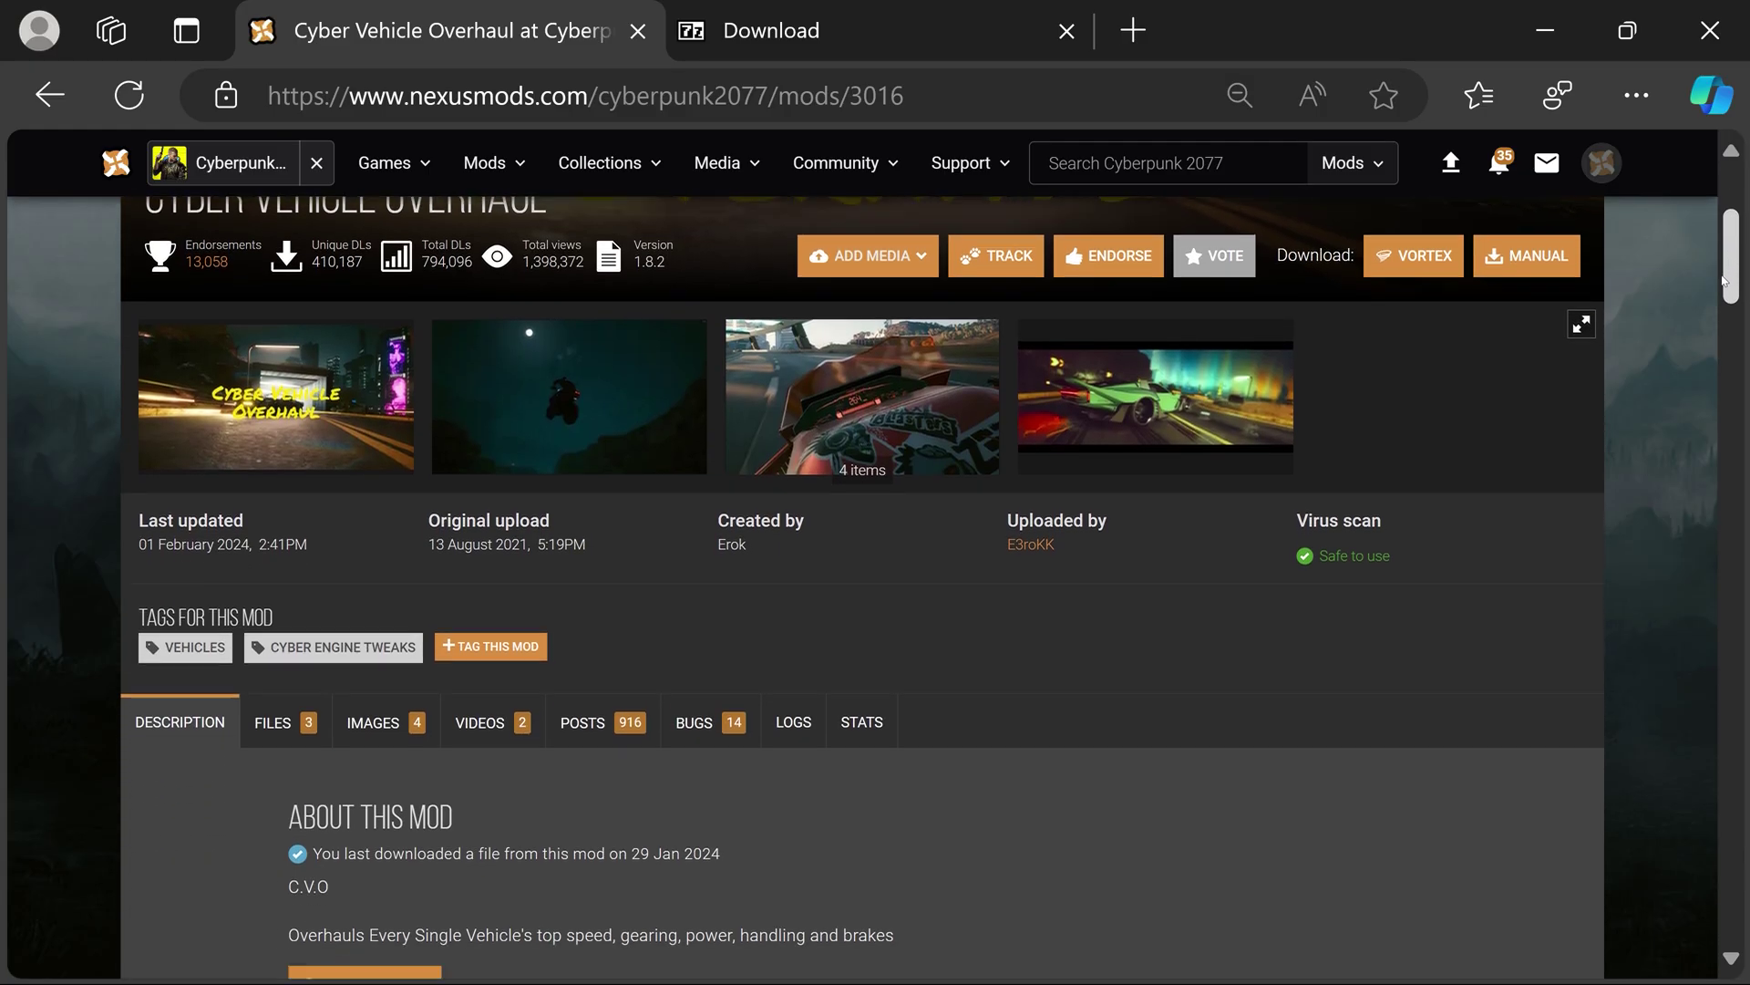
# Manually download the Cyber Vehicle Overhaul hotfix from the mod's Files list
pyautogui.scroll(-2, 1722, 293)
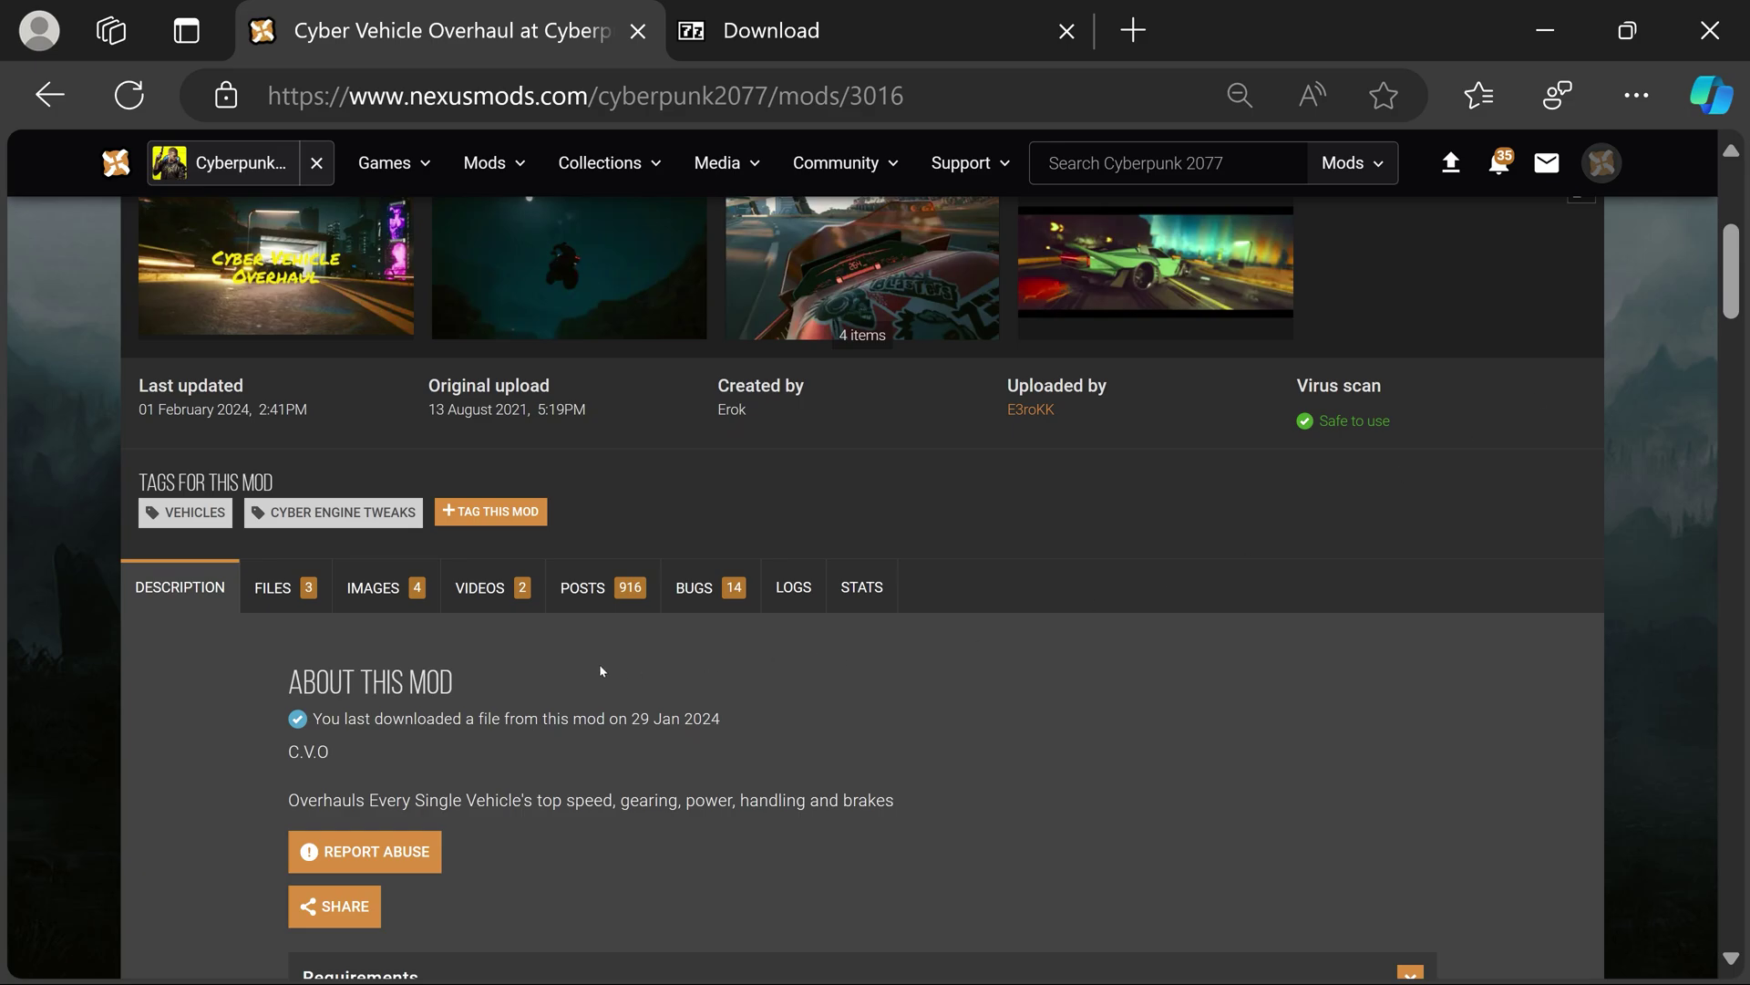
pyautogui.click(301, 590)
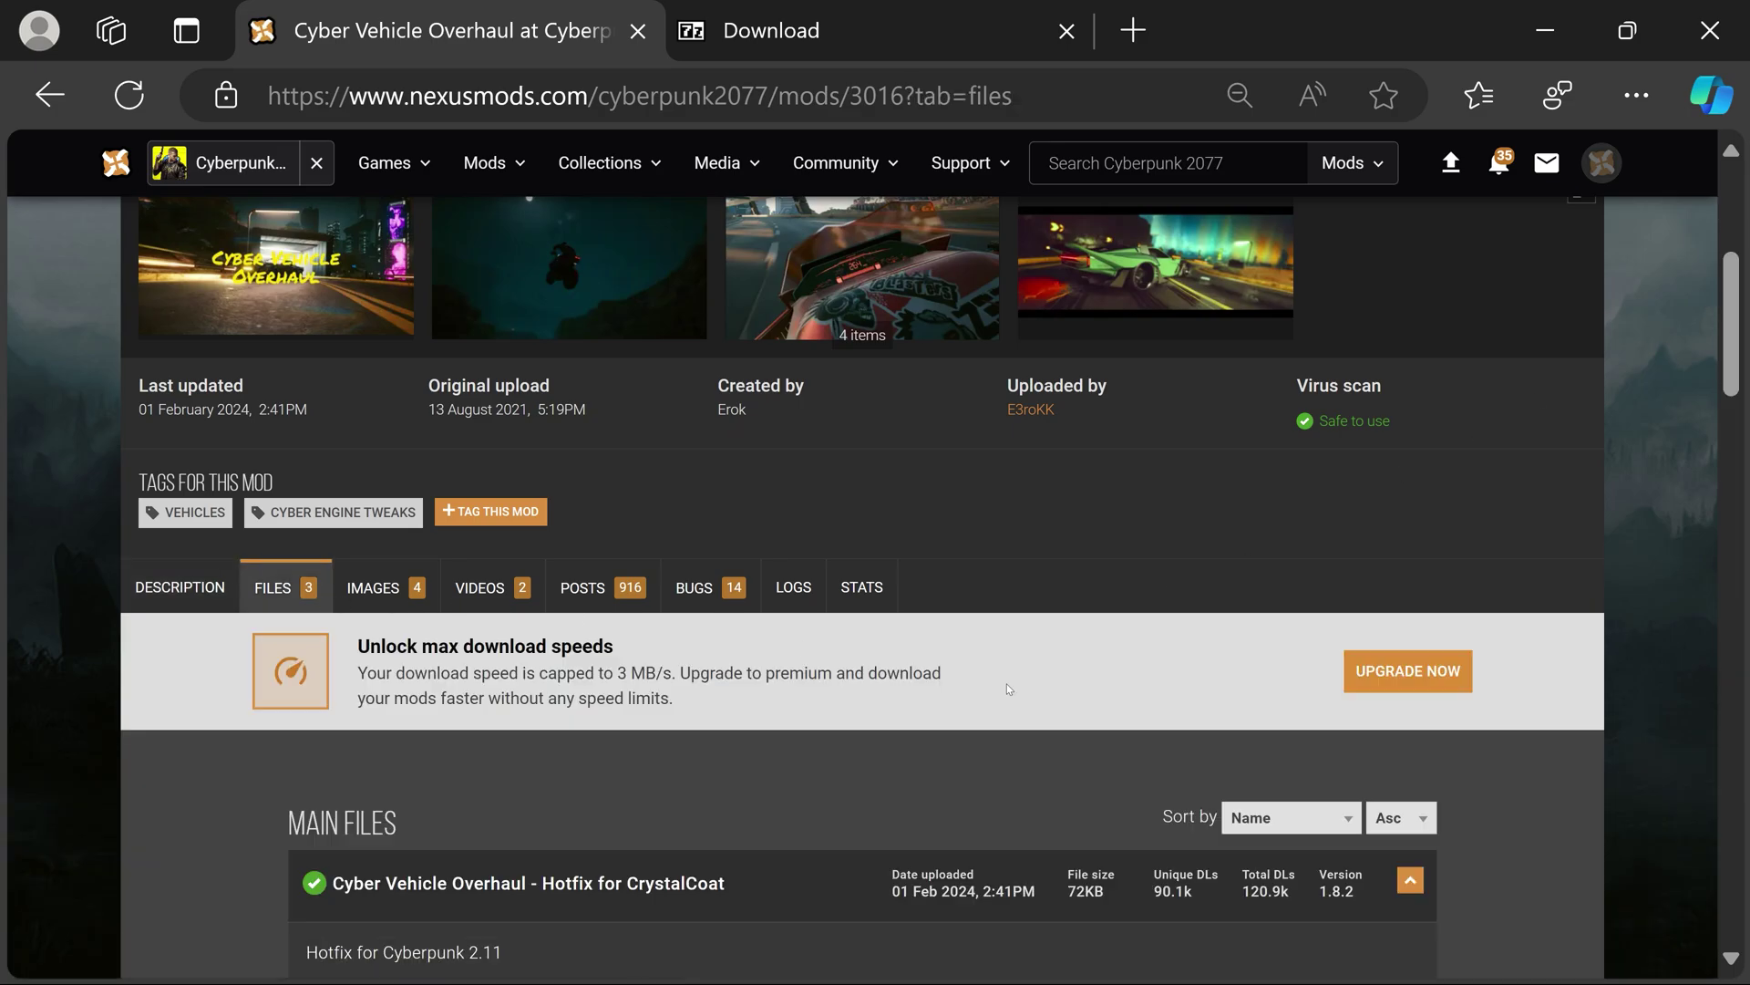
pyautogui.scroll(-3, 1007, 684)
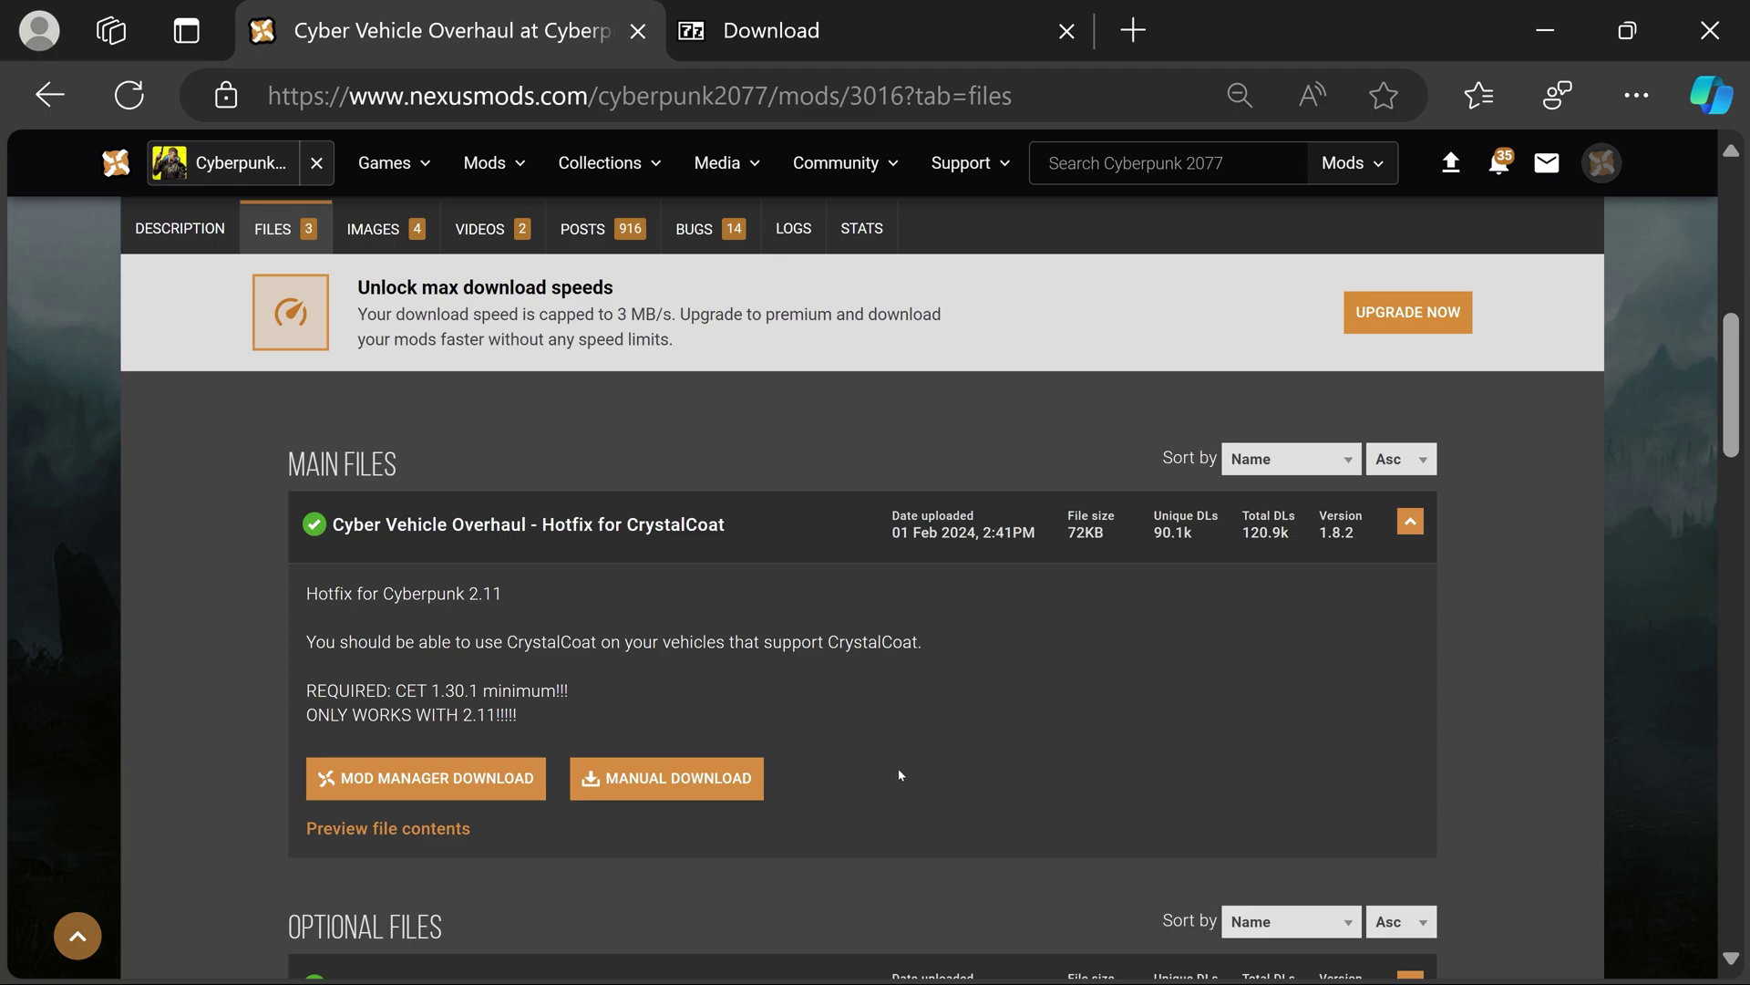
pyautogui.click(716, 795)
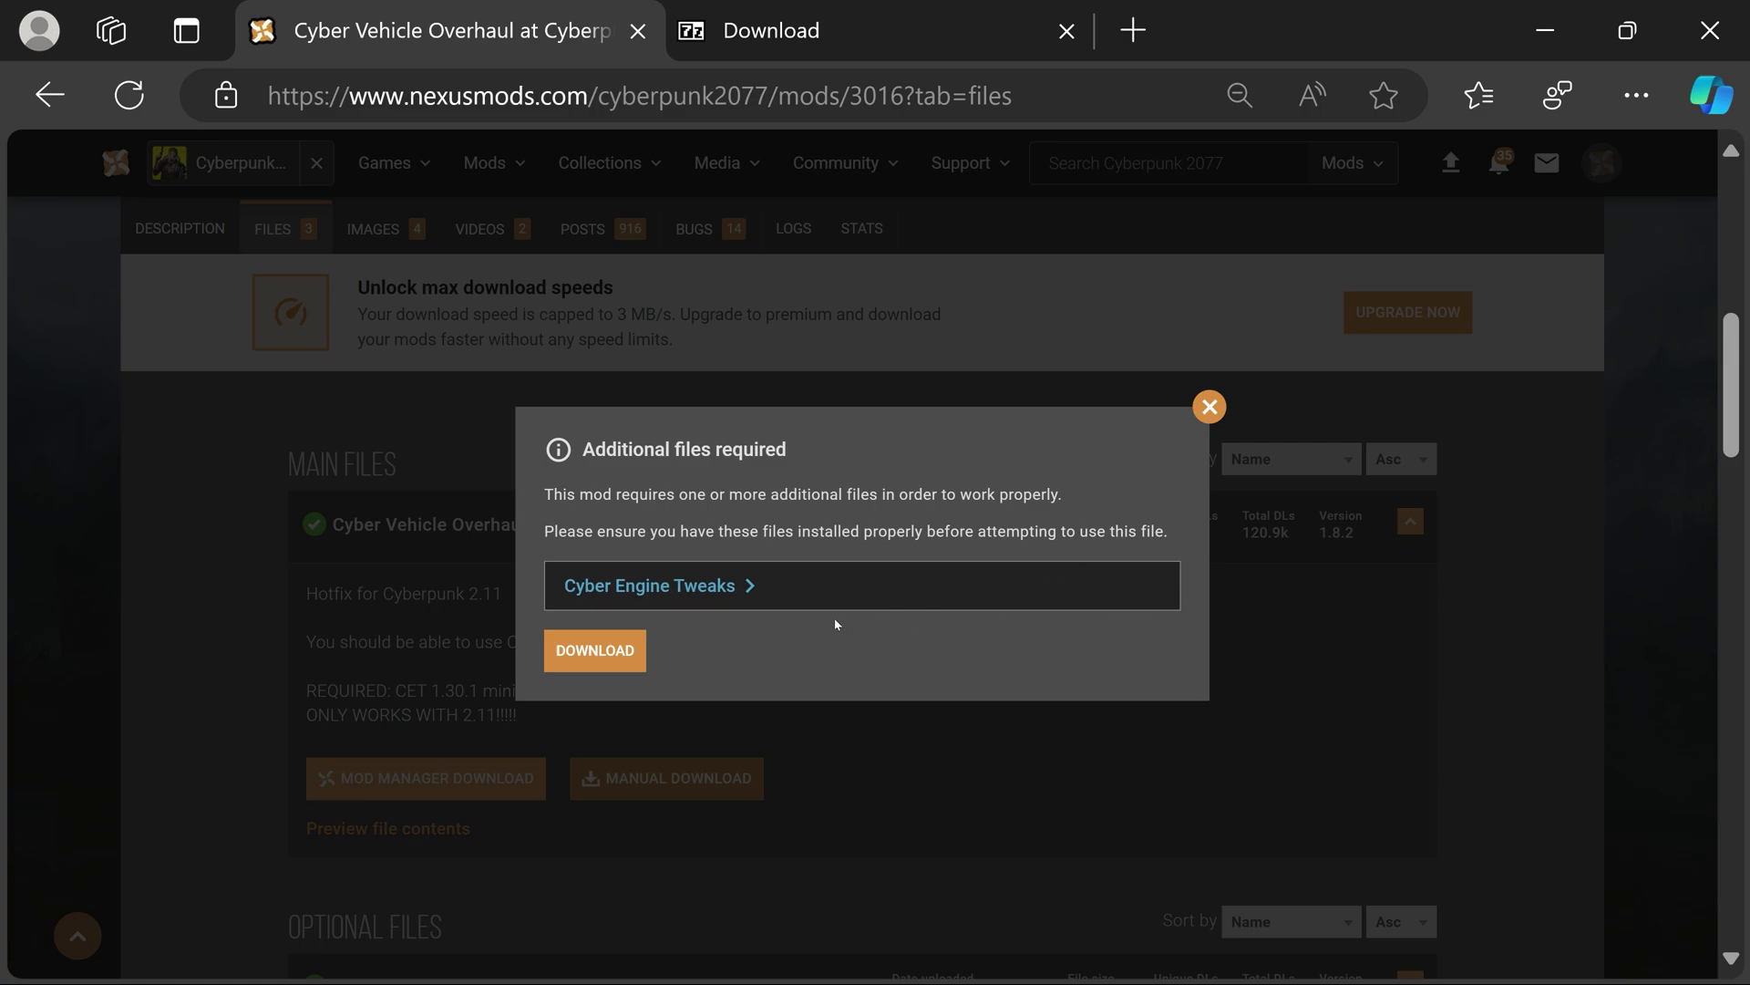
# Open the required Cyber Engine Tweaks mod page from the requirements popup link
pyautogui.rightClick(711, 599)
pyautogui.press('Escape')
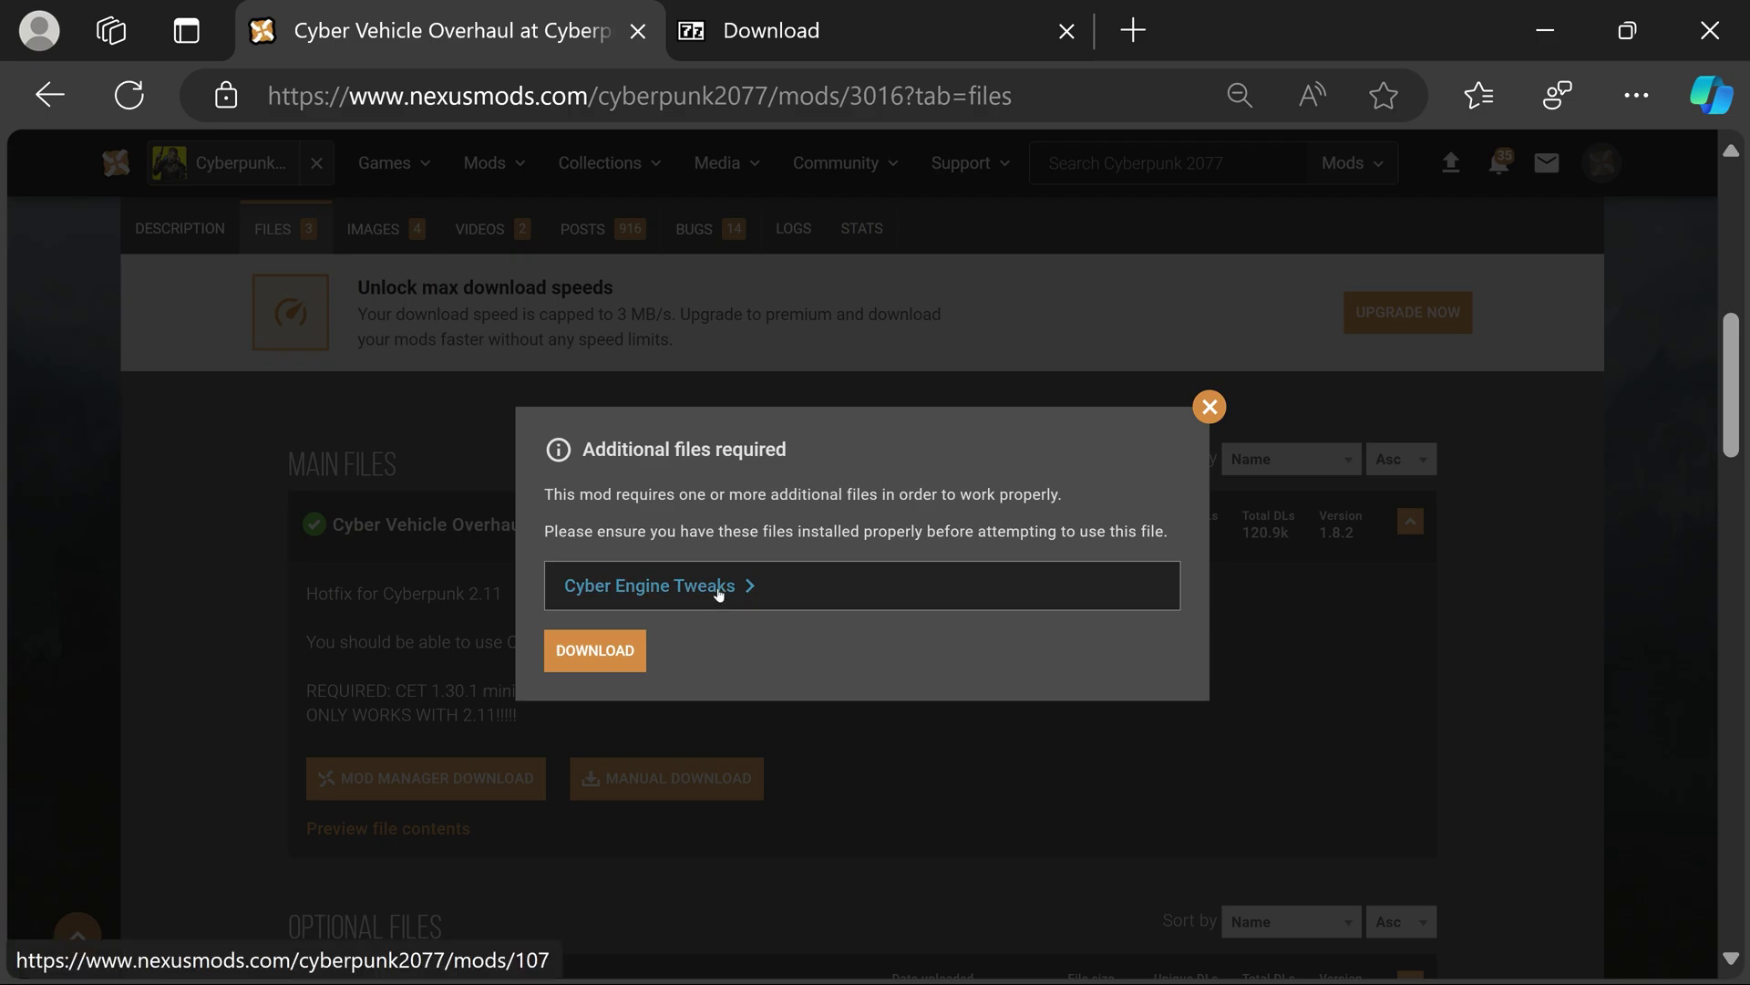
pyautogui.click(720, 592)
# From the Cyber Engine Tweaks files list, download CET v1.32.3 via Manual, then Slow Download
pyautogui.moveTo(898, 601)
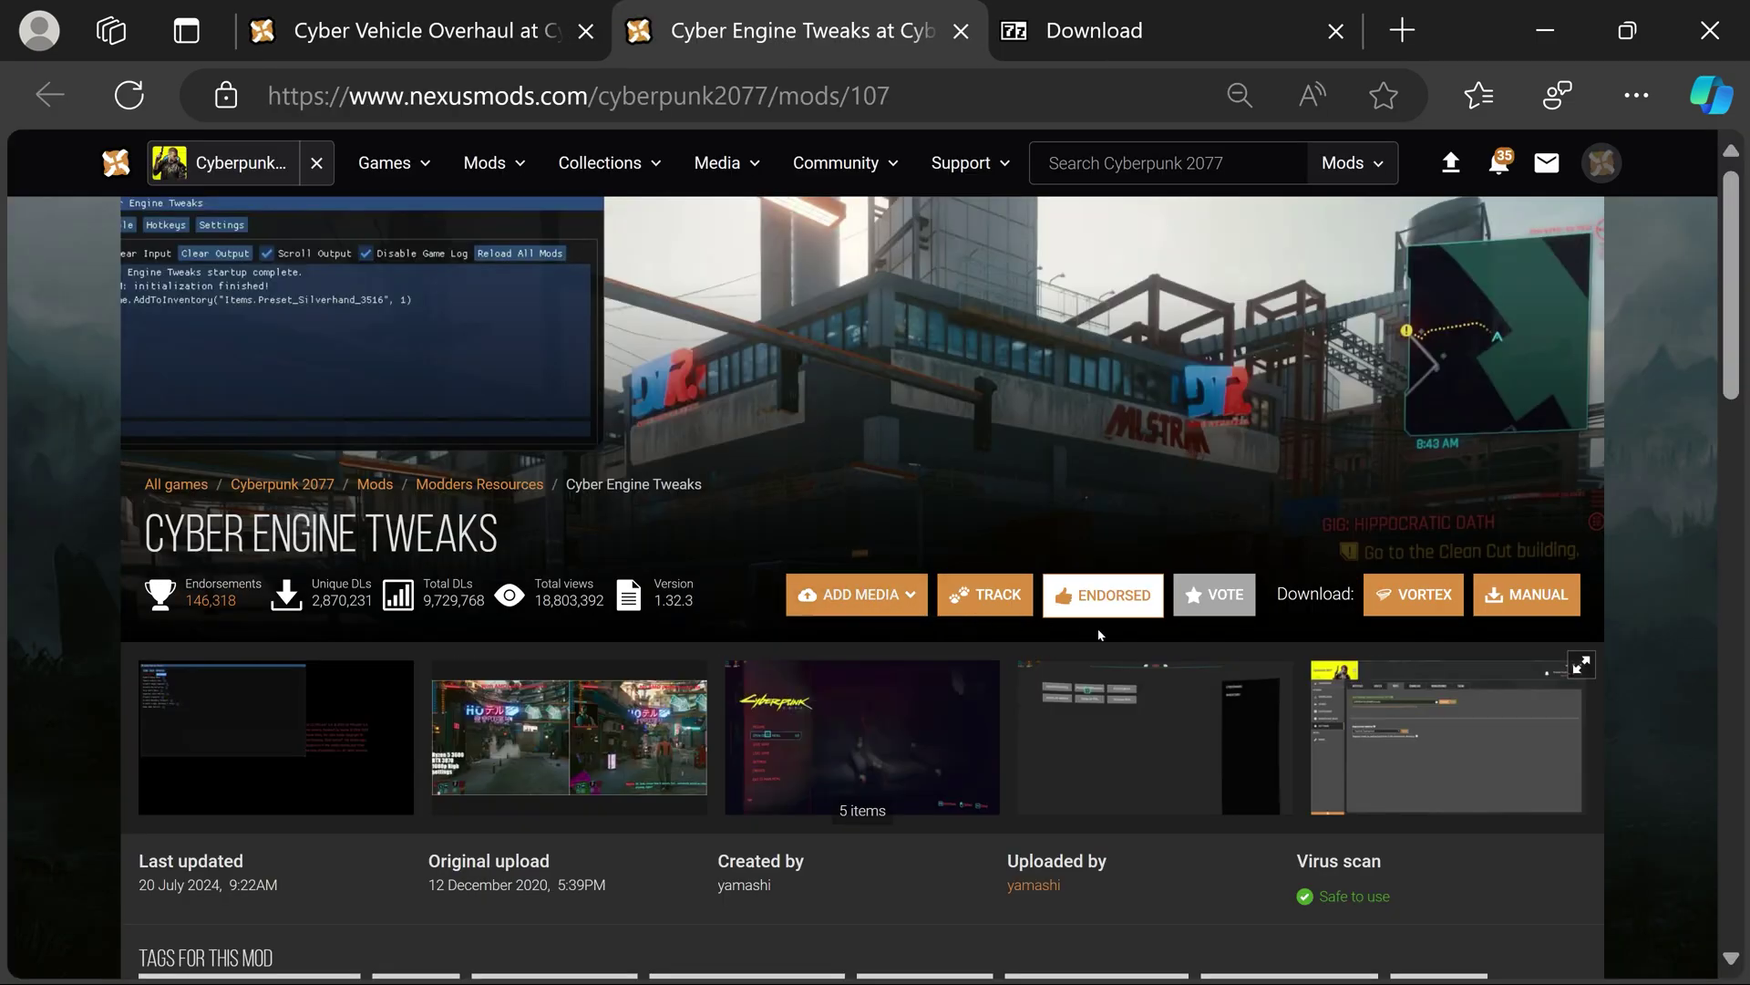
pyautogui.scroll(-5, 1099, 634)
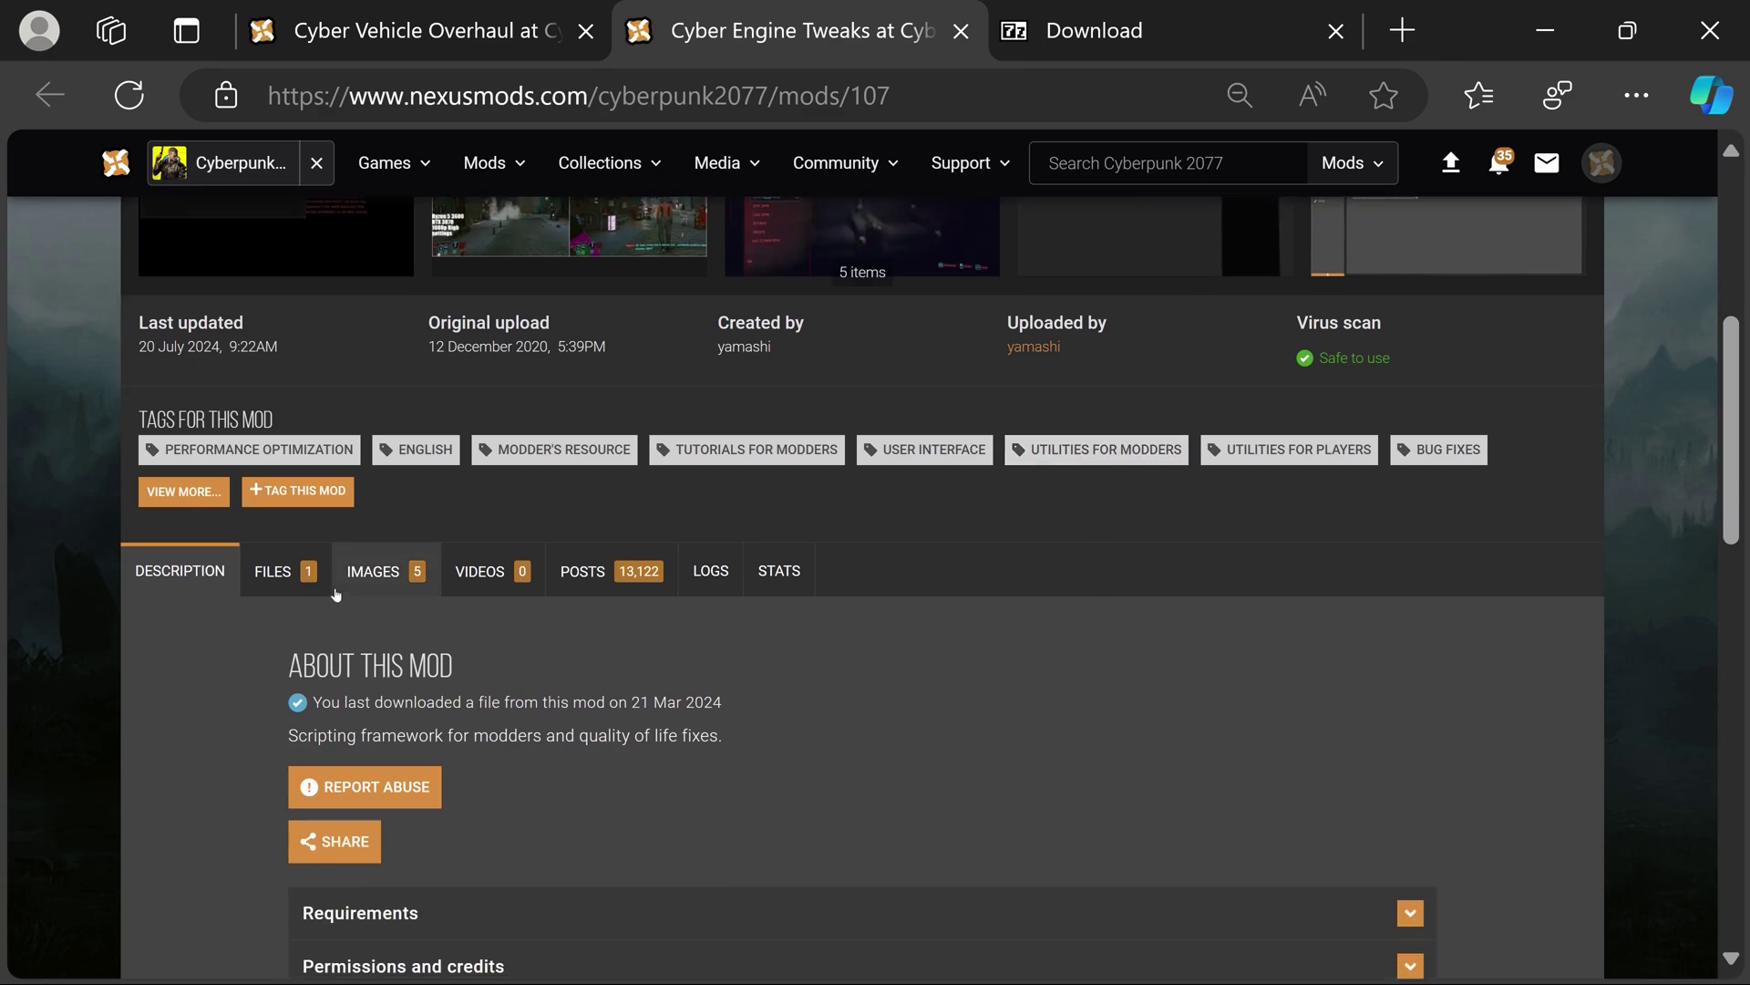
pyautogui.click(330, 589)
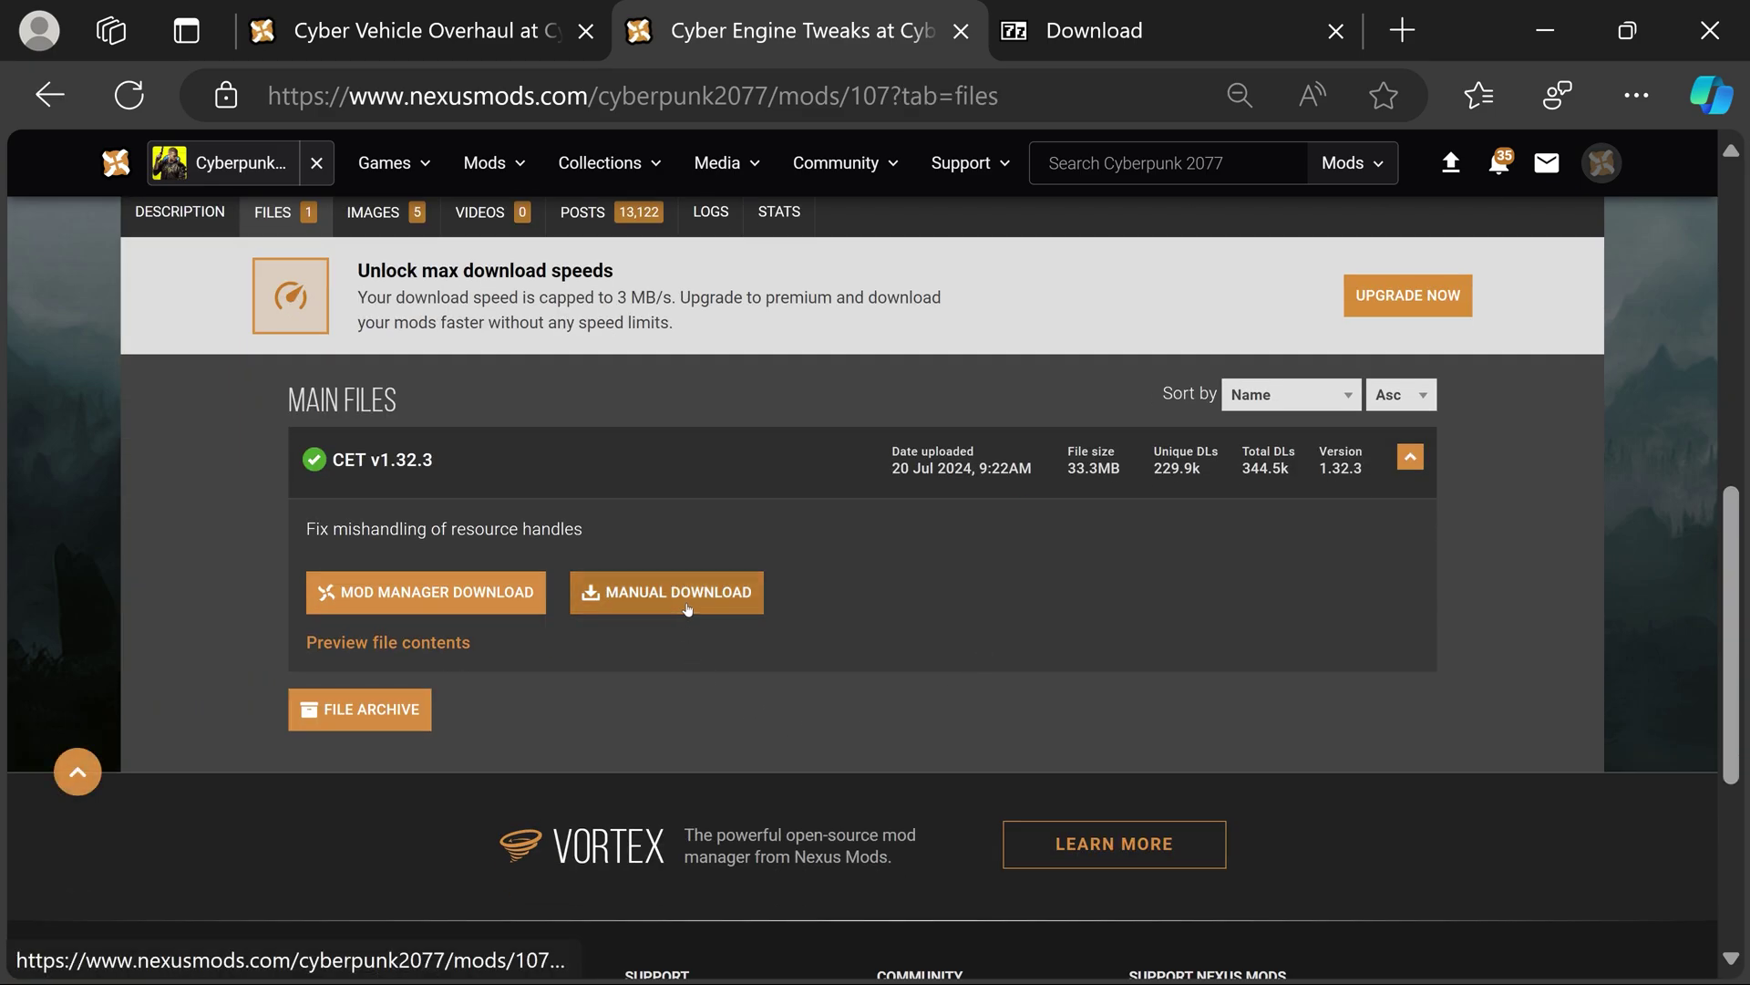
pyautogui.click(687, 609)
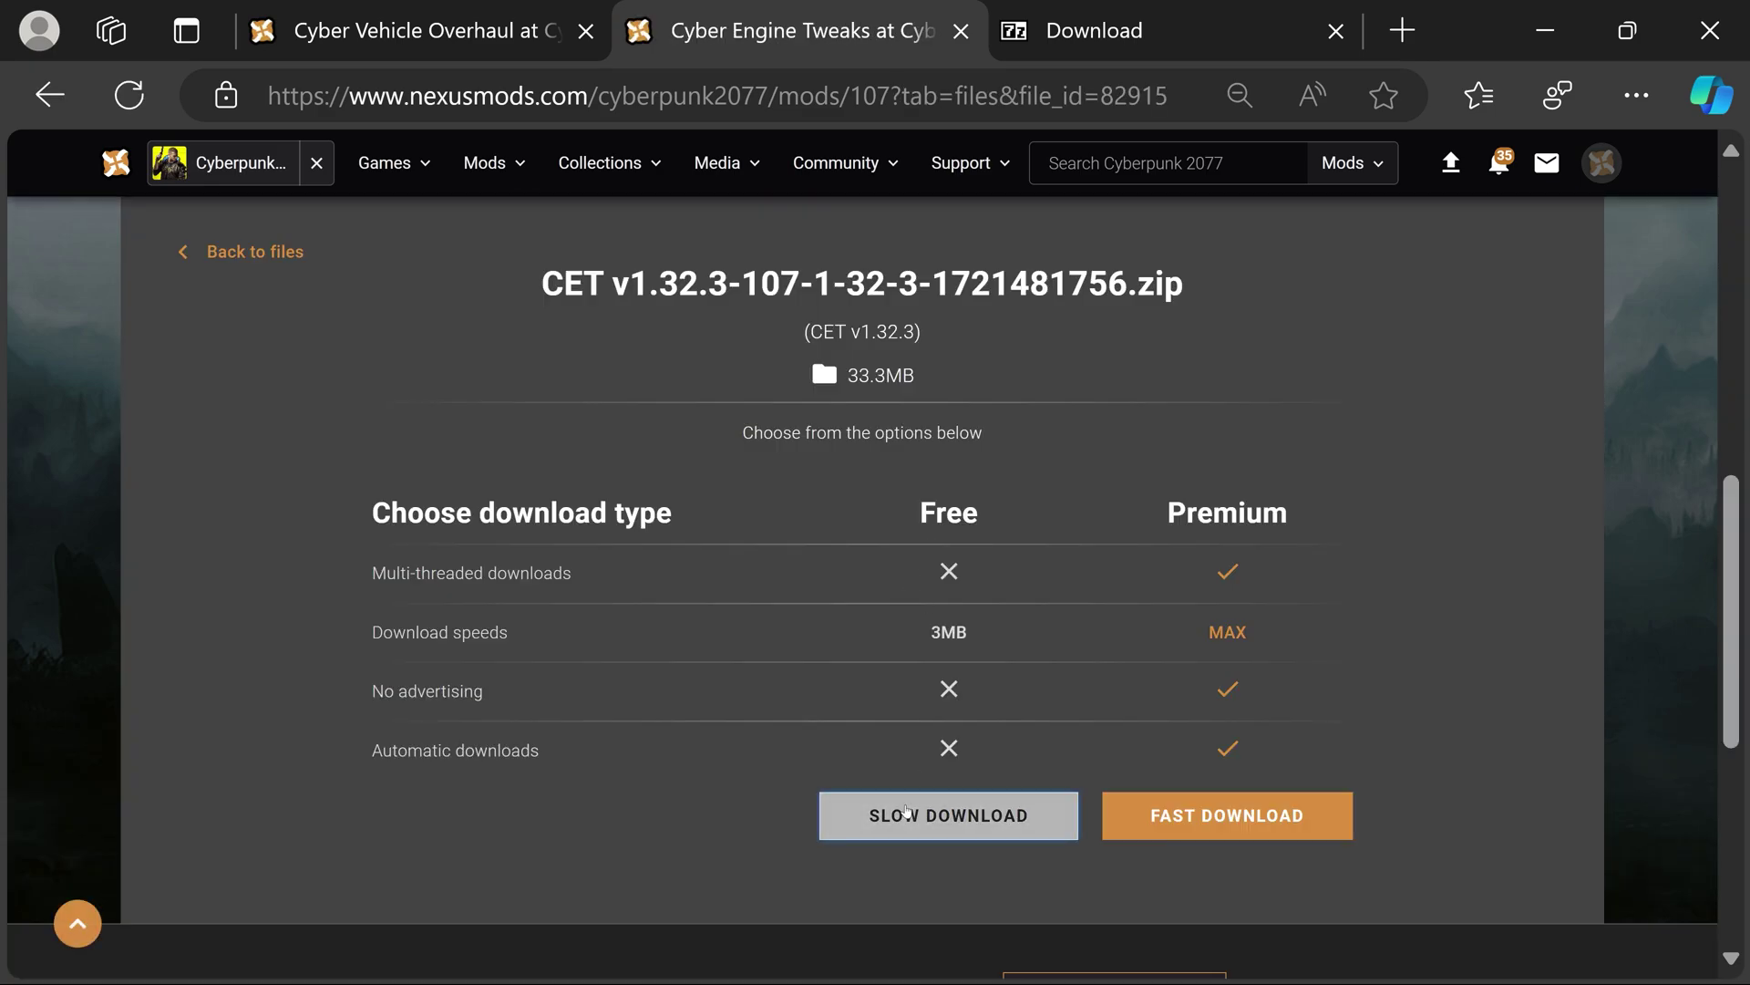
pyautogui.click(907, 815)
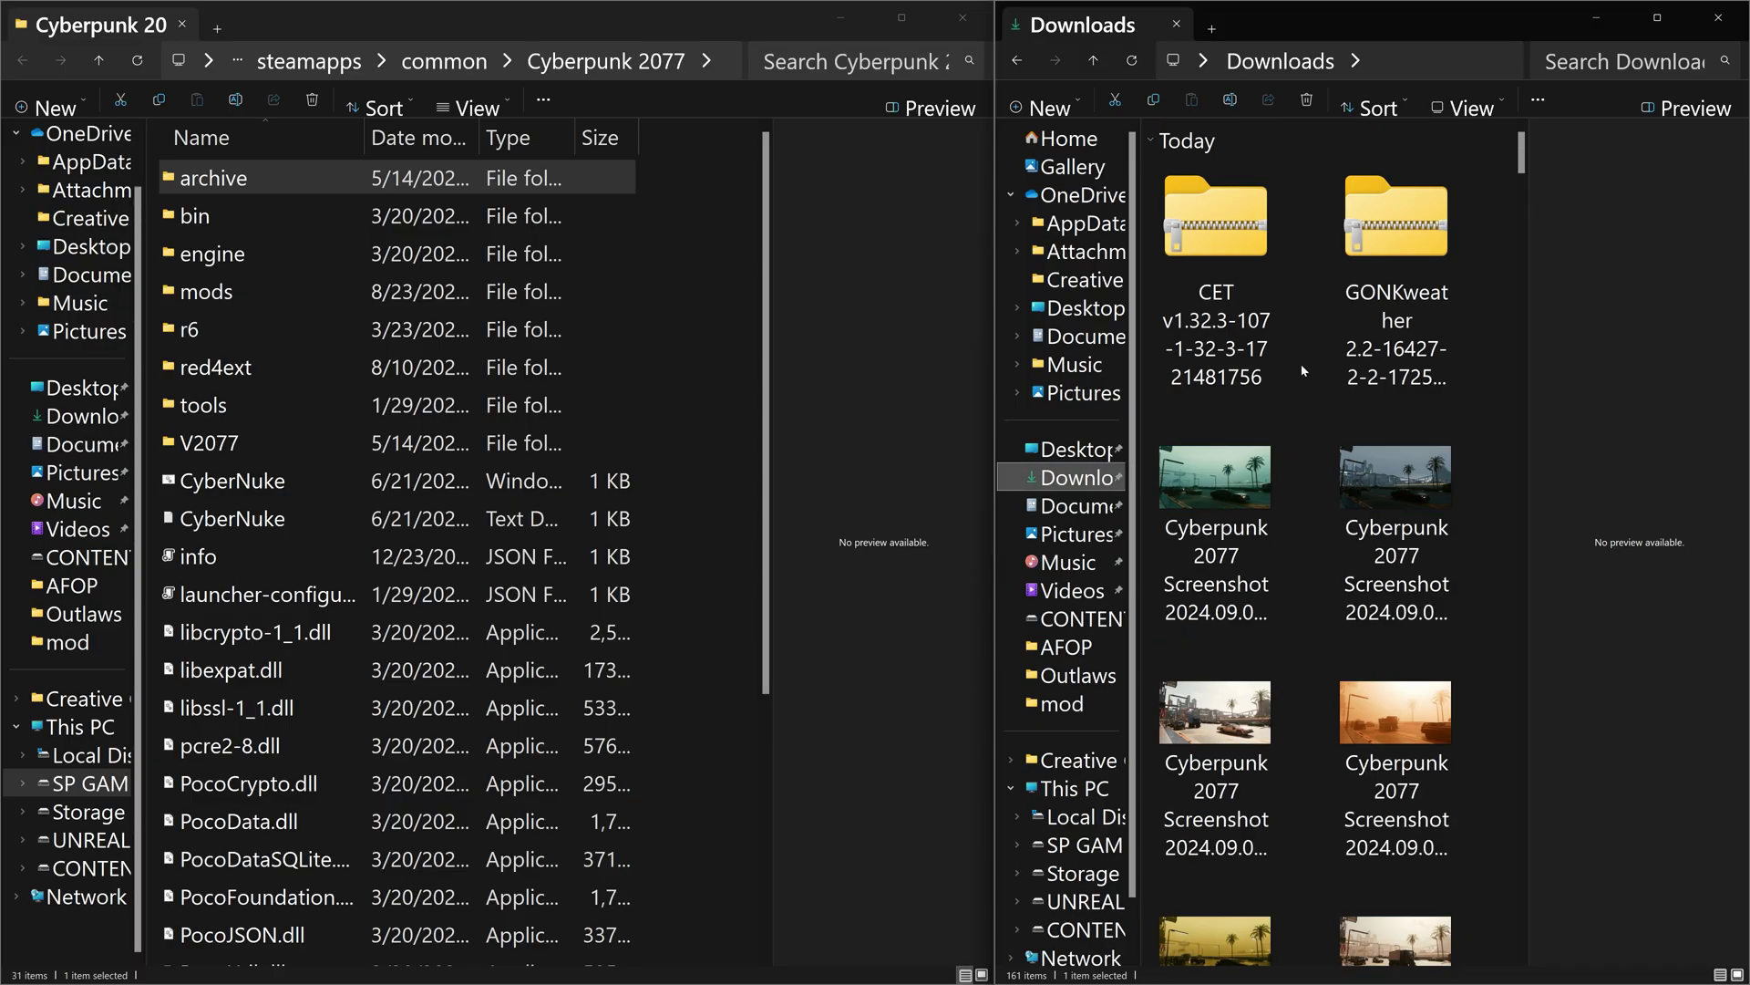
# Extract the CET v1.32.3 zip into its own folder in Downloads
pyautogui.rightClick(1232, 221)
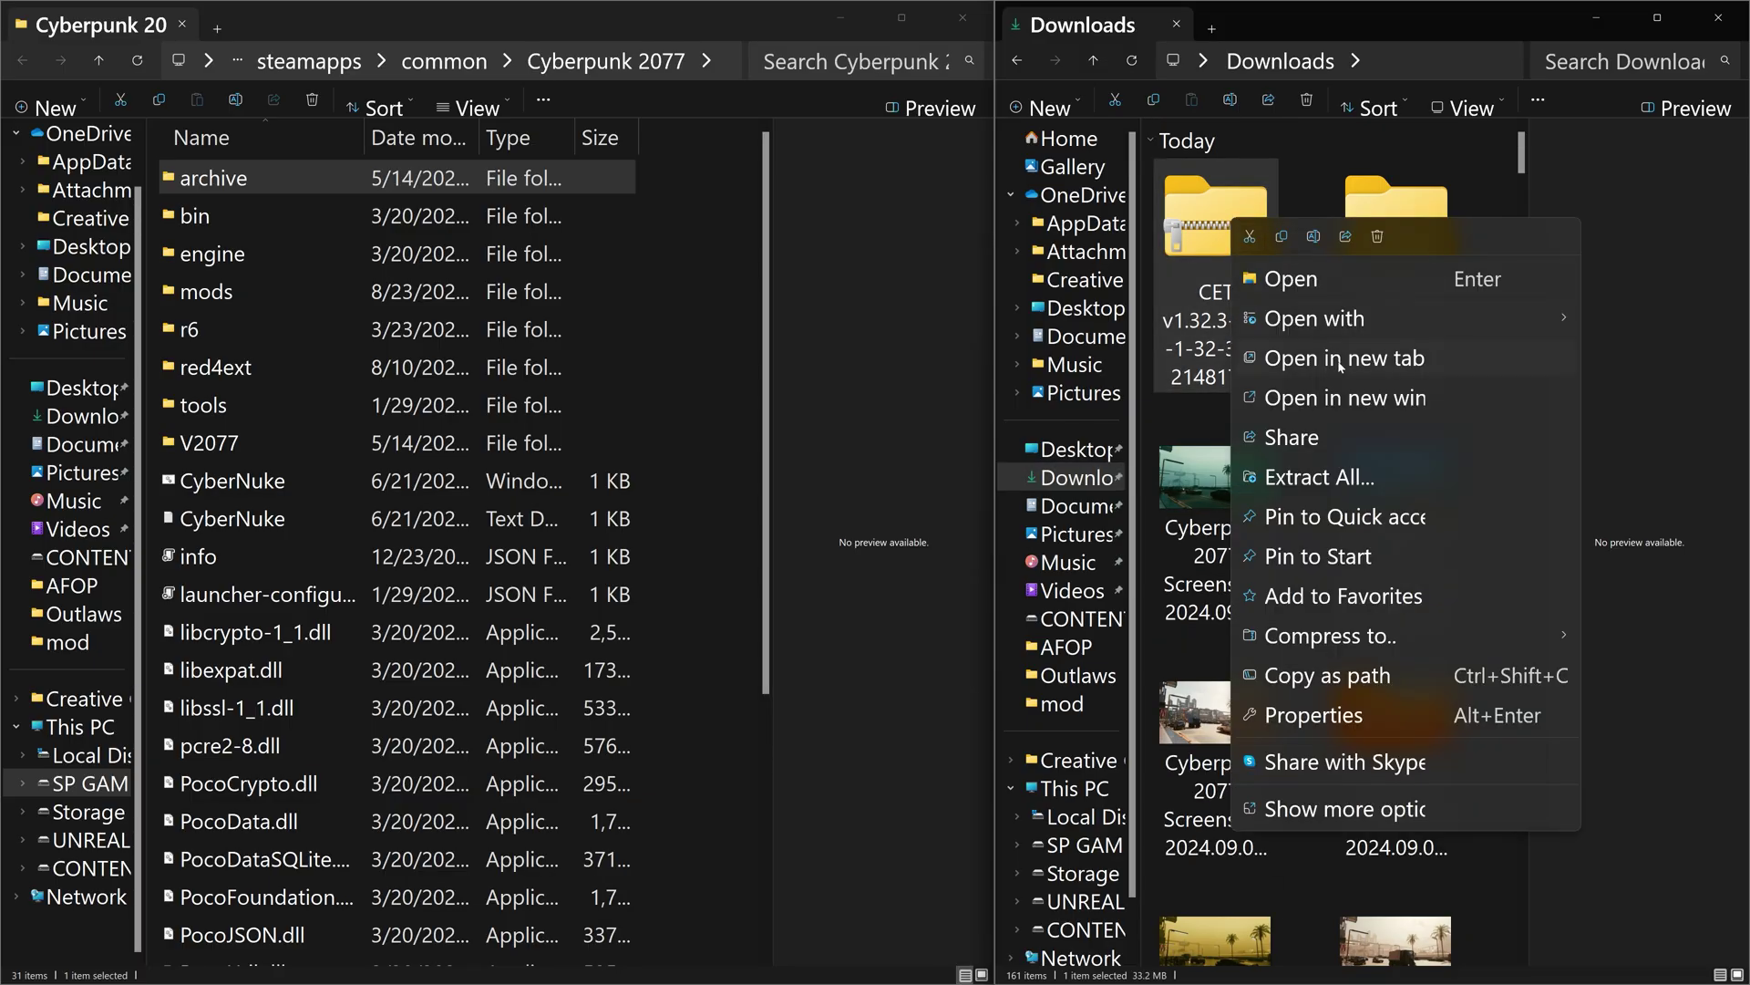
pyautogui.click(1310, 806)
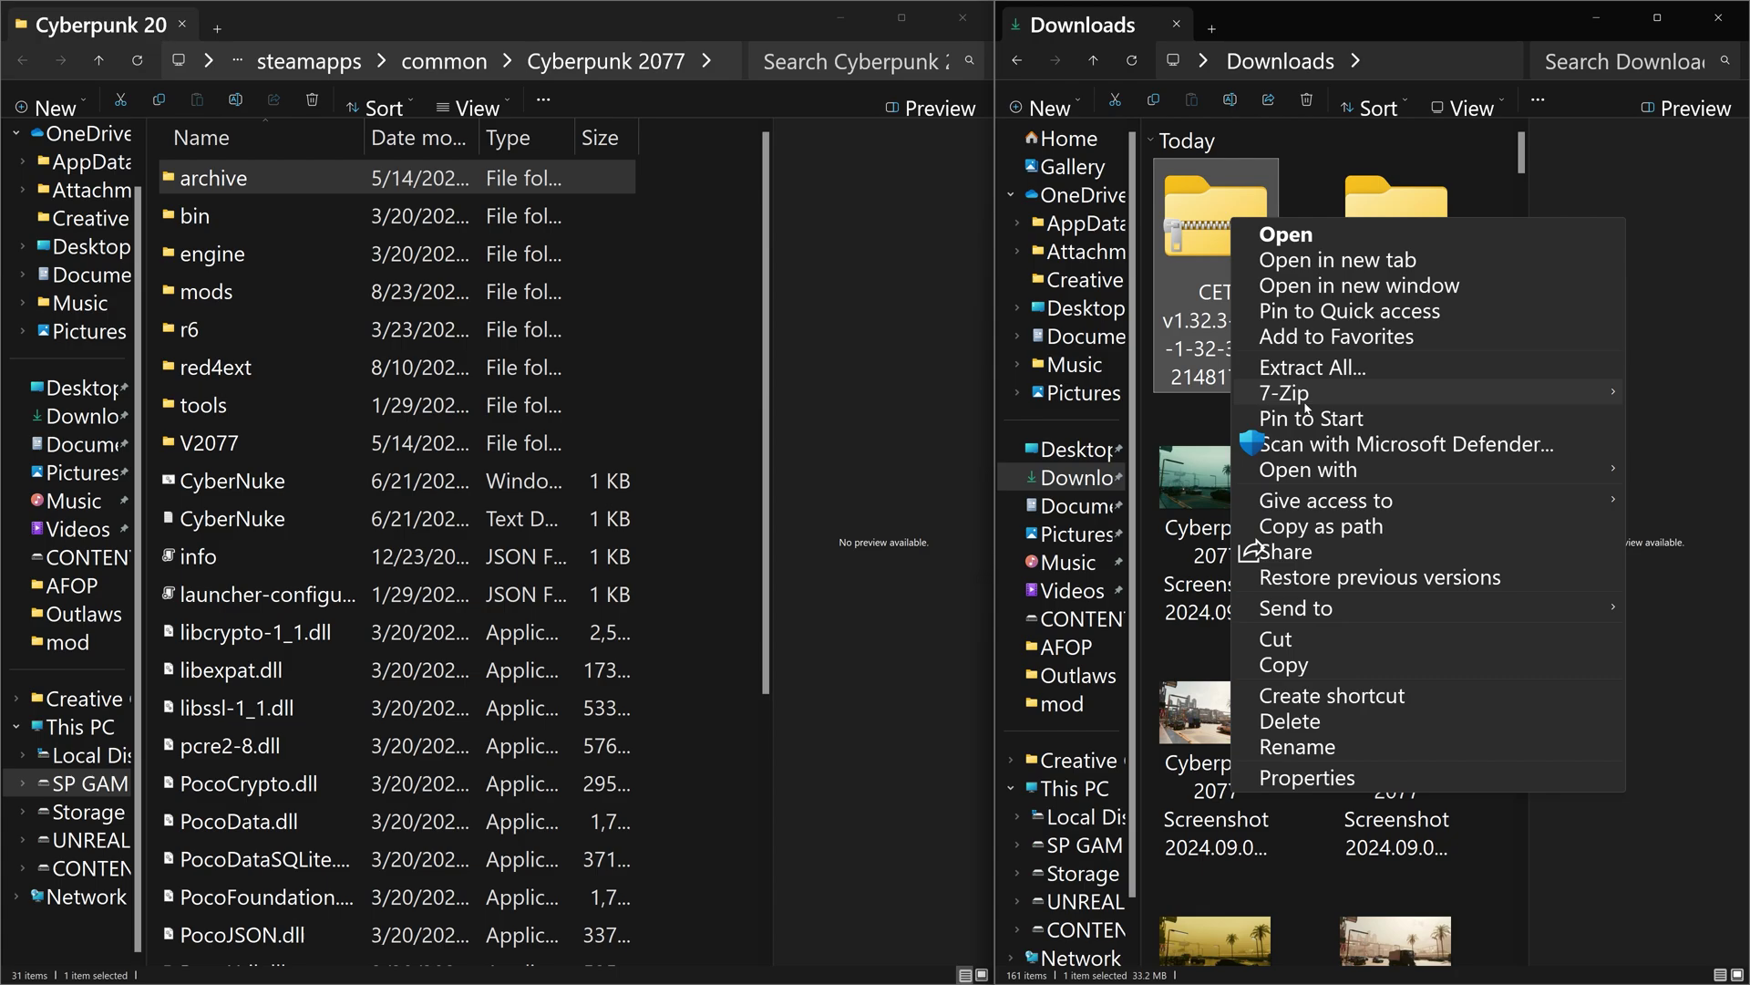
pyautogui.moveTo(1307, 408)
pyautogui.click(793, 448)
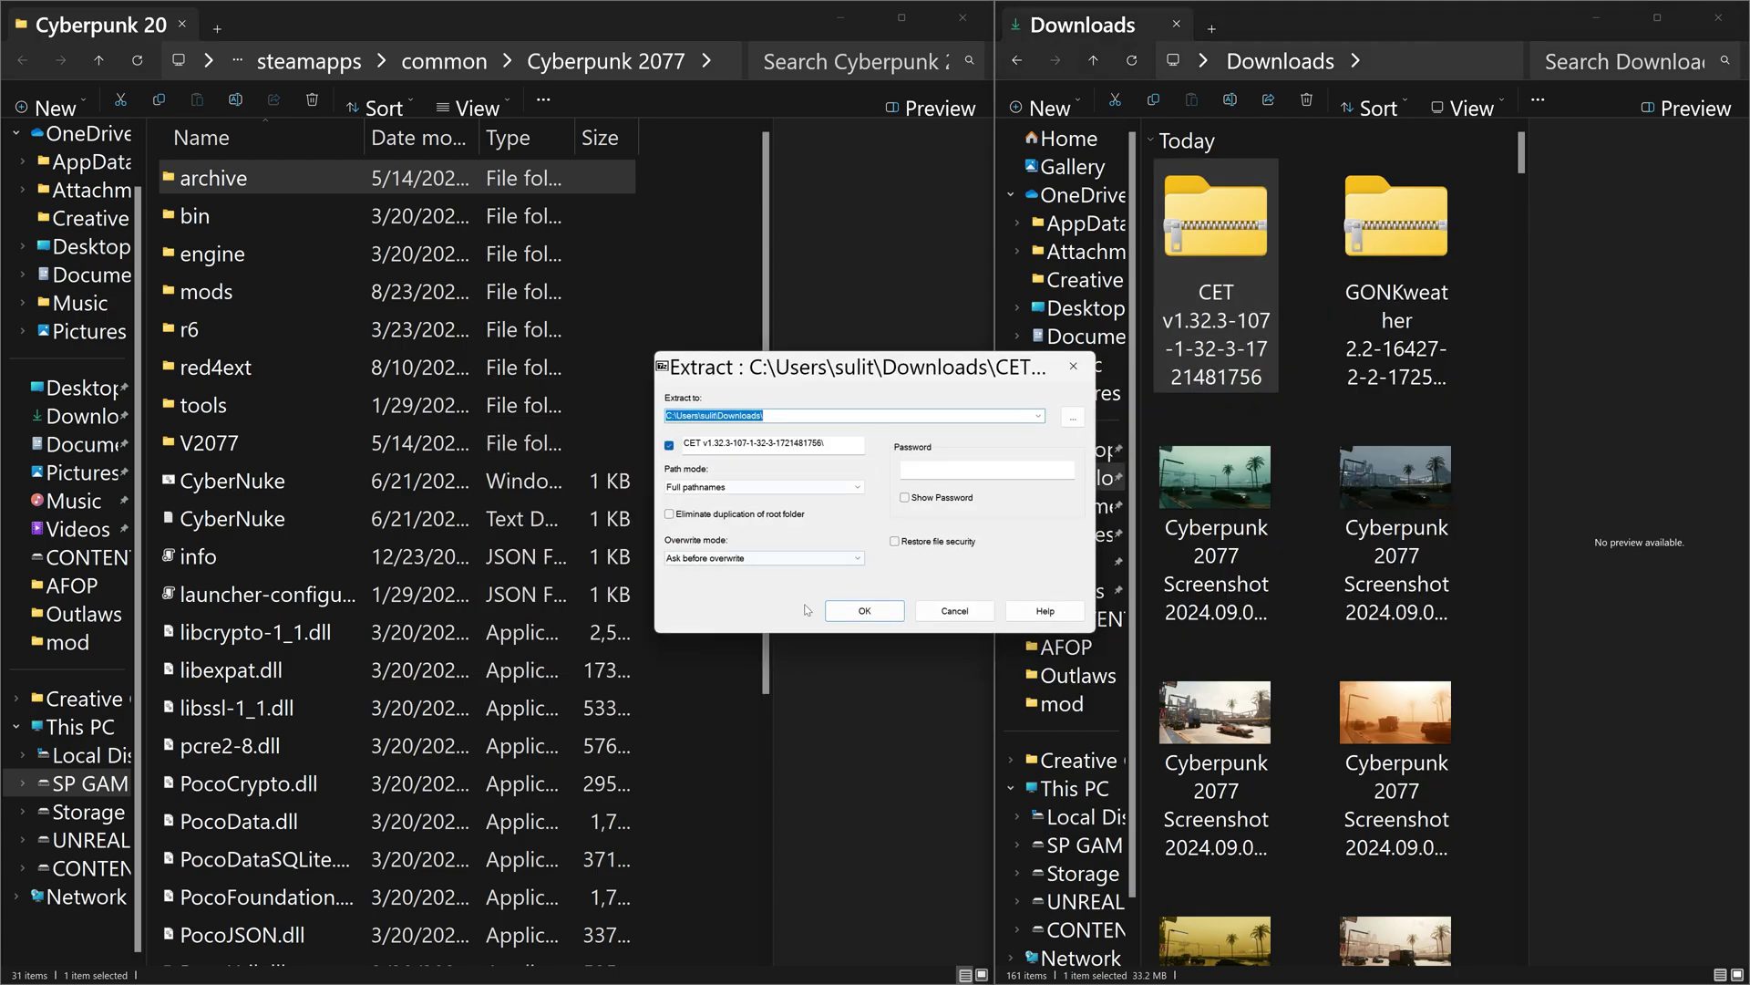
pyautogui.click(839, 611)
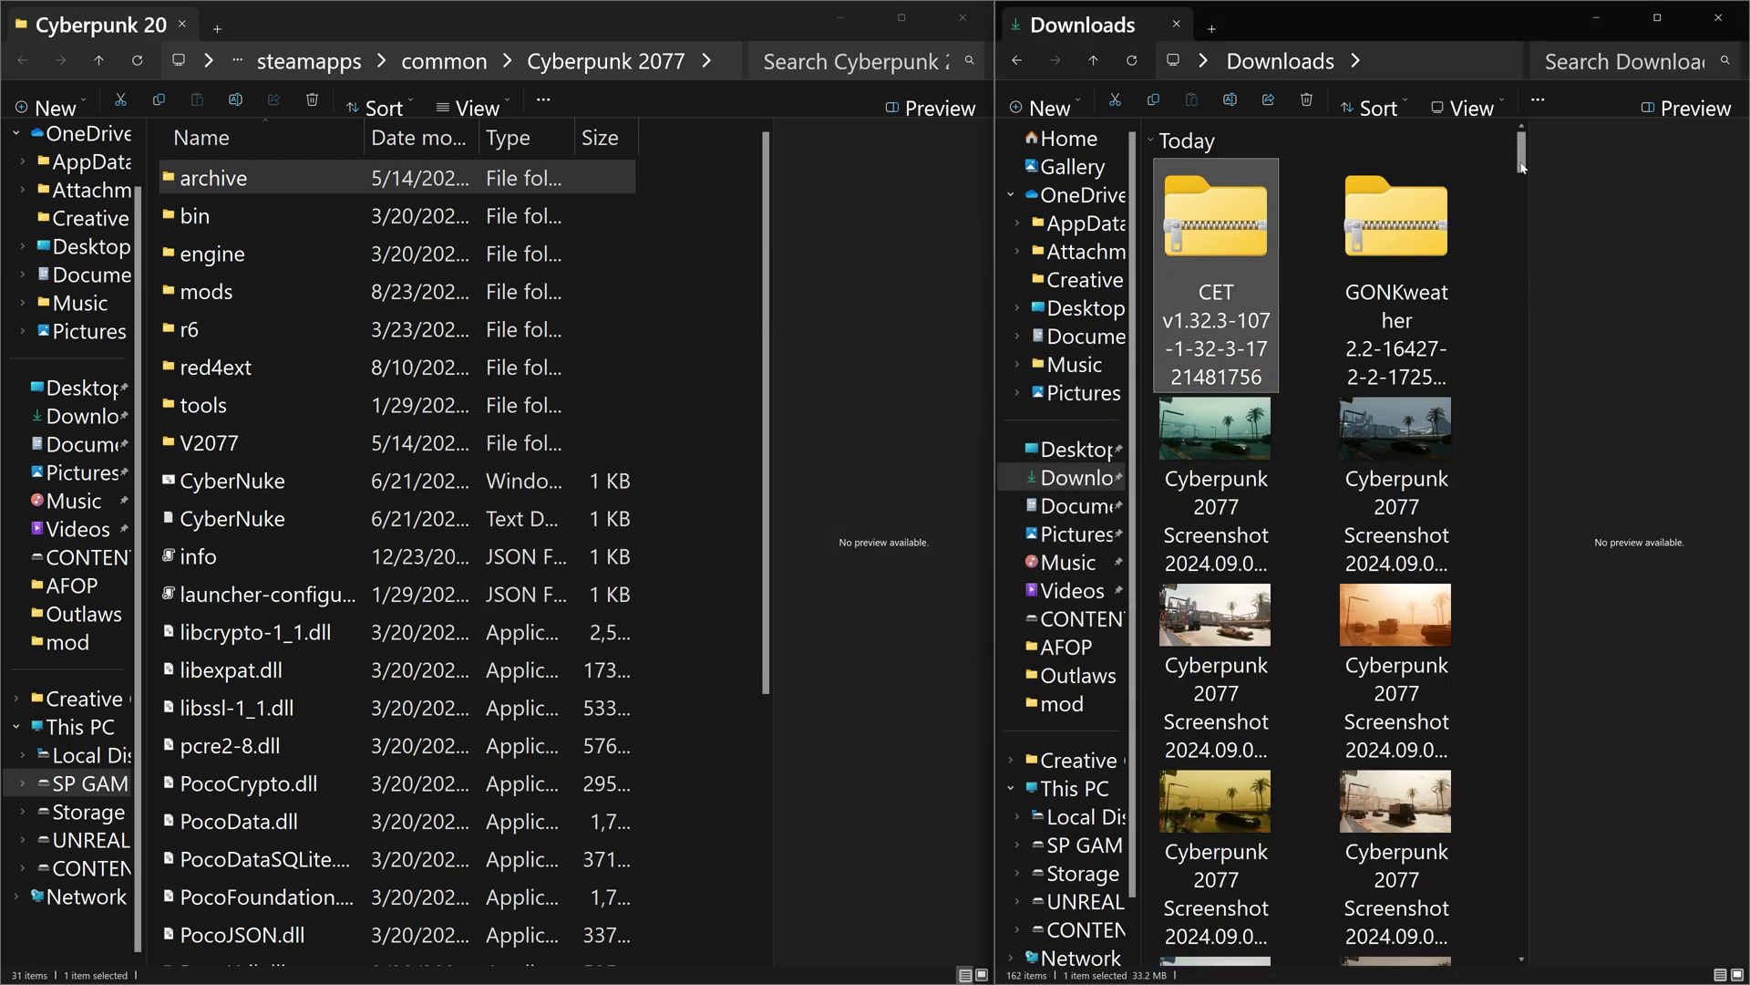
# Open the extracted CET v1.32.3 folder and select its bin folder
pyautogui.moveTo(1522, 162); pyautogui.dragTo(1521, 215)
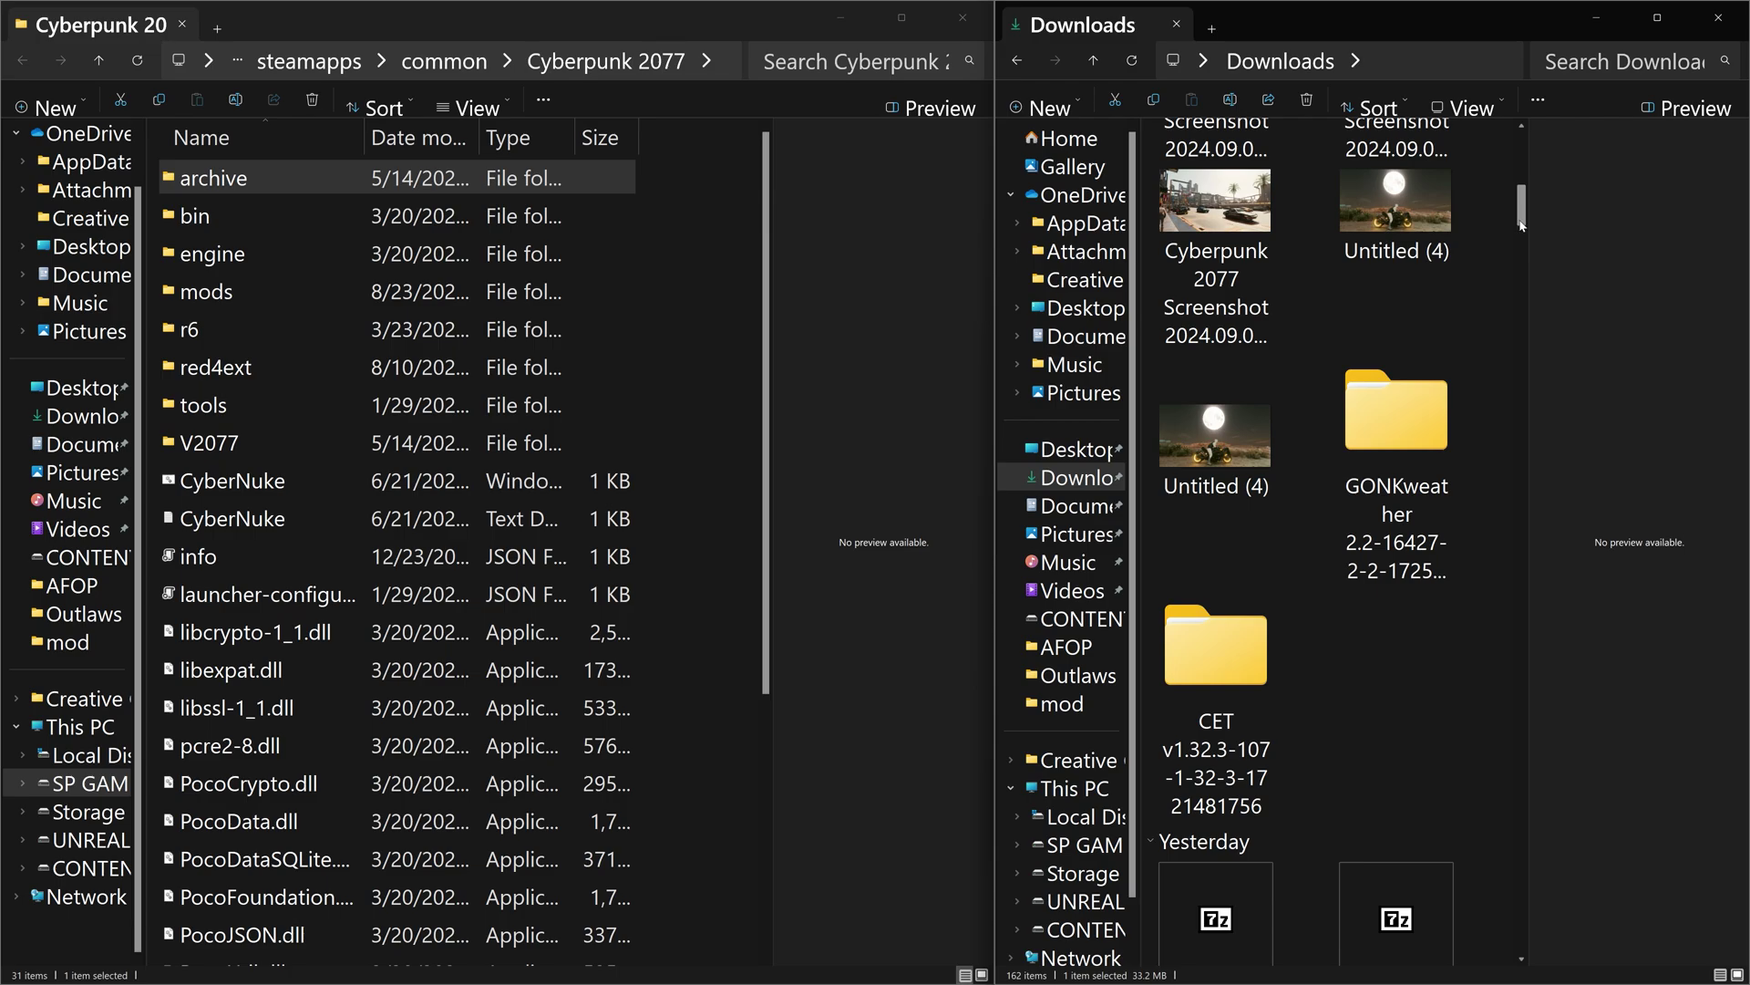
pyautogui.doubleClick(1221, 690)
pyautogui.click(1222, 210)
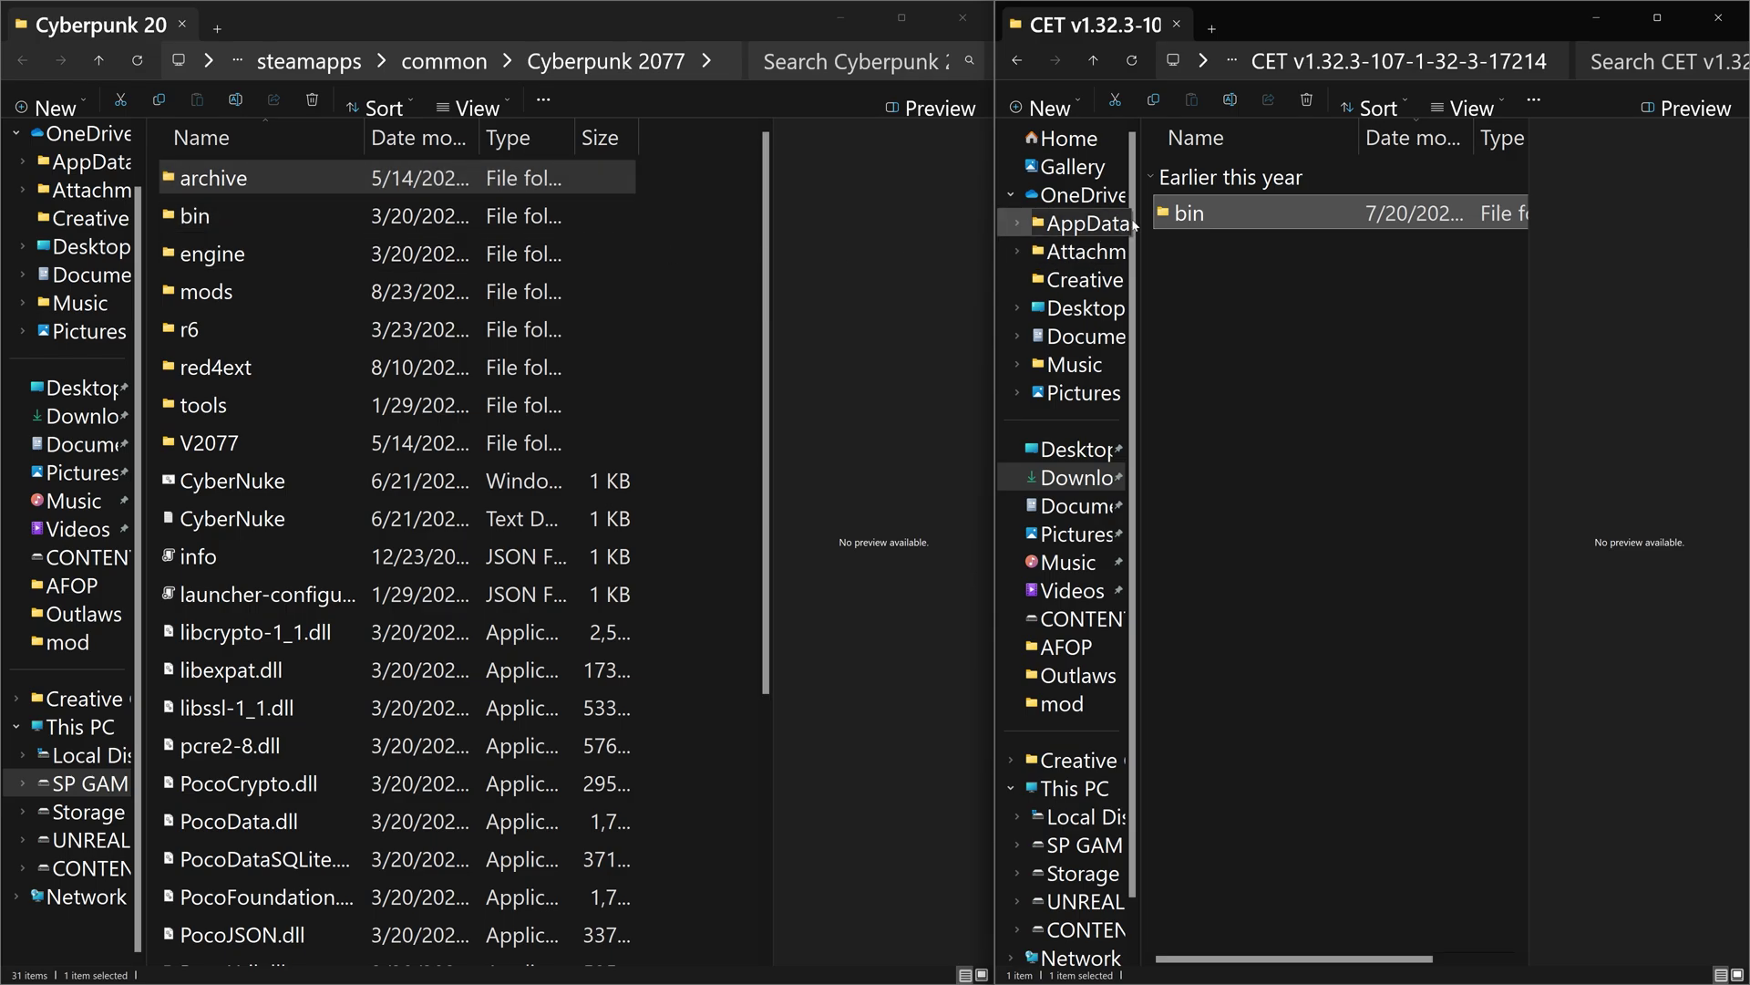
pyautogui.moveTo(1224, 219)
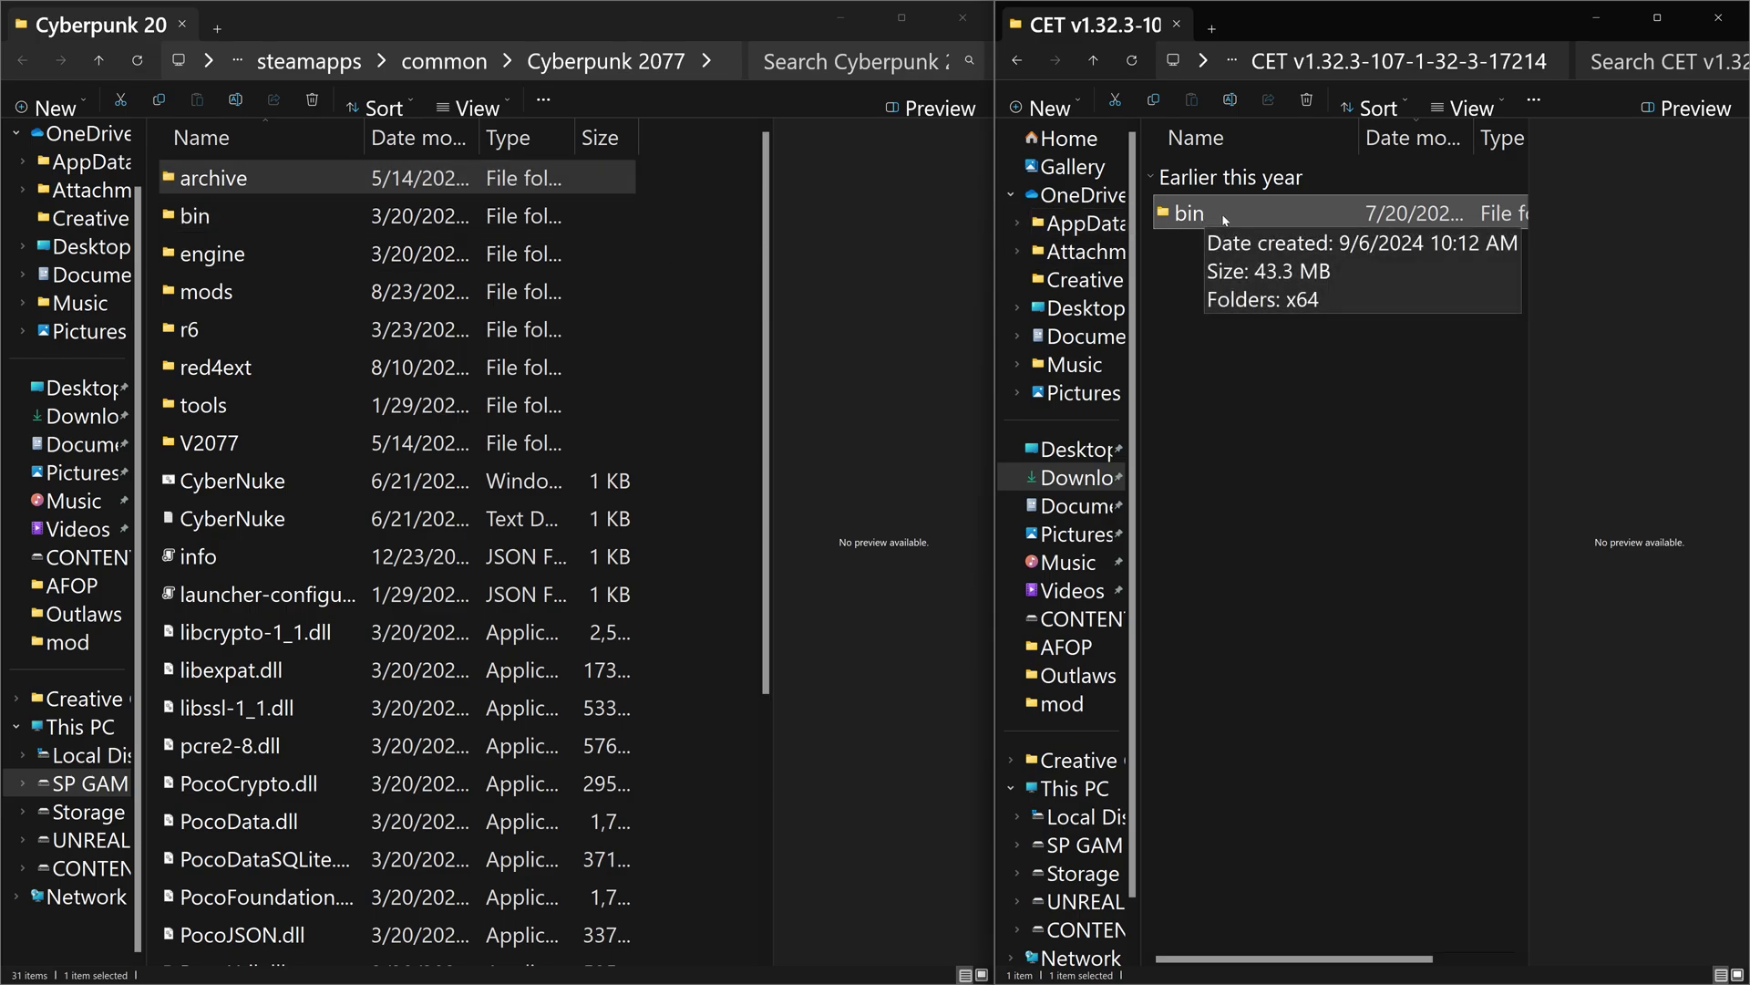
pyautogui.moveTo(1224, 220); pyautogui.dragTo(655, 215)
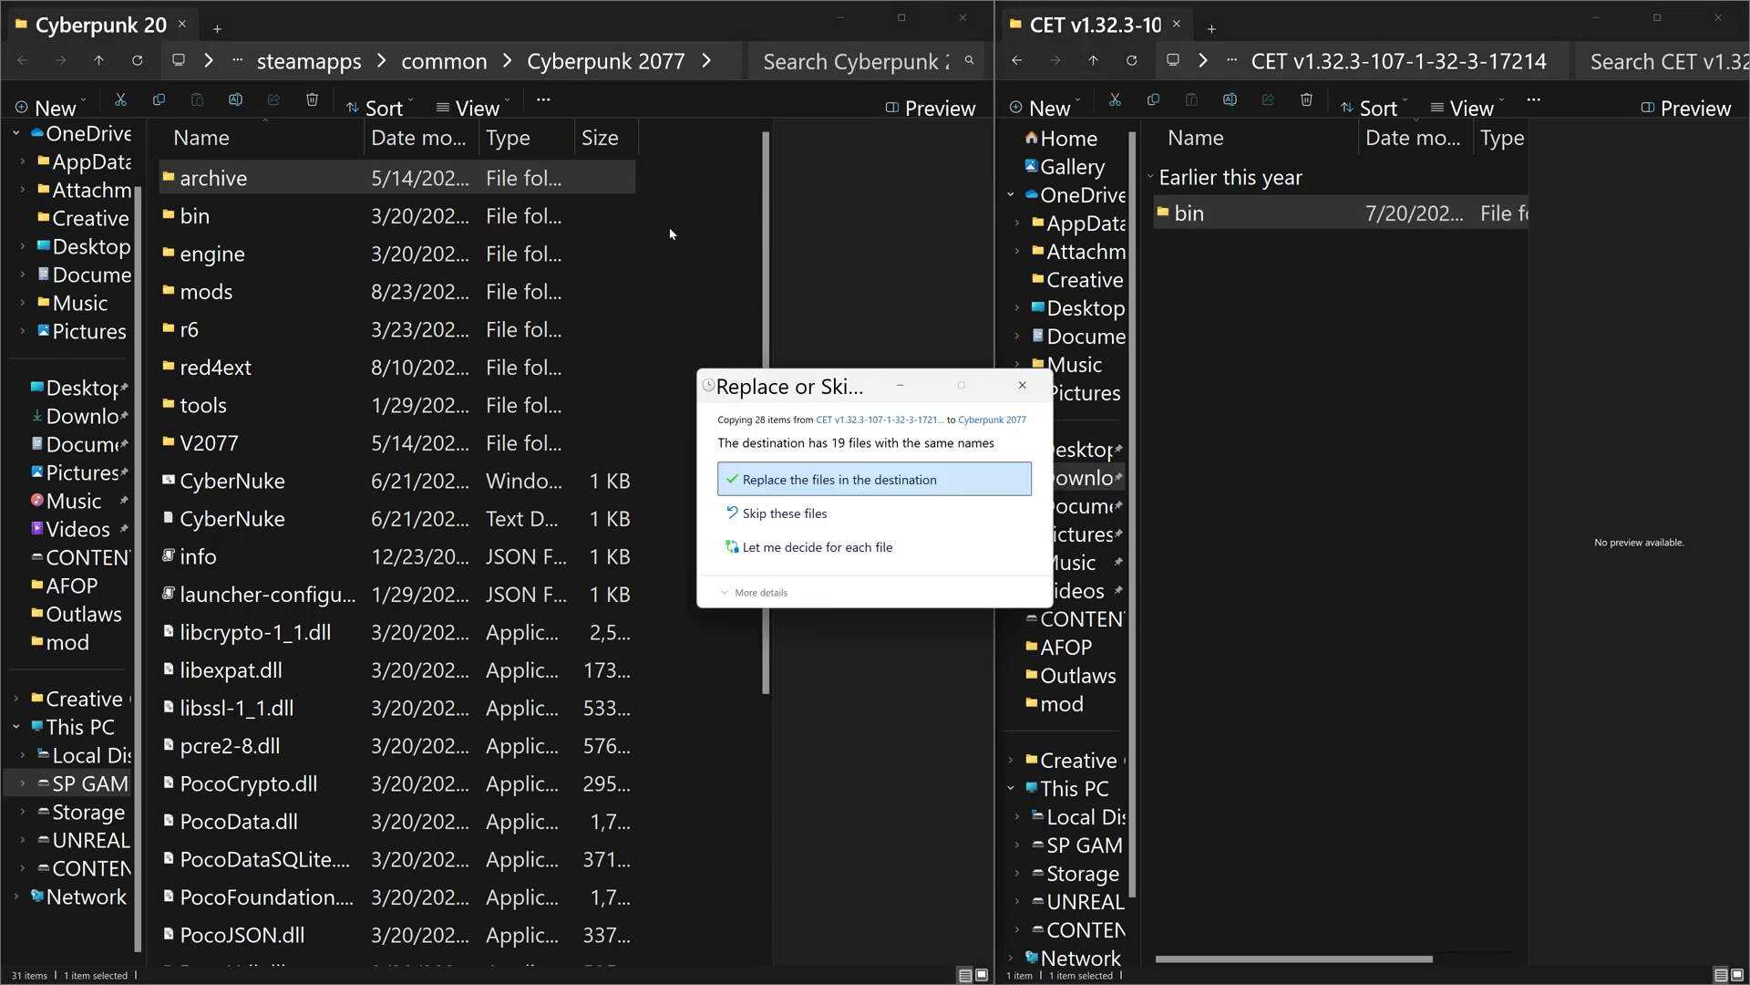
pyautogui.click(1034, 385)
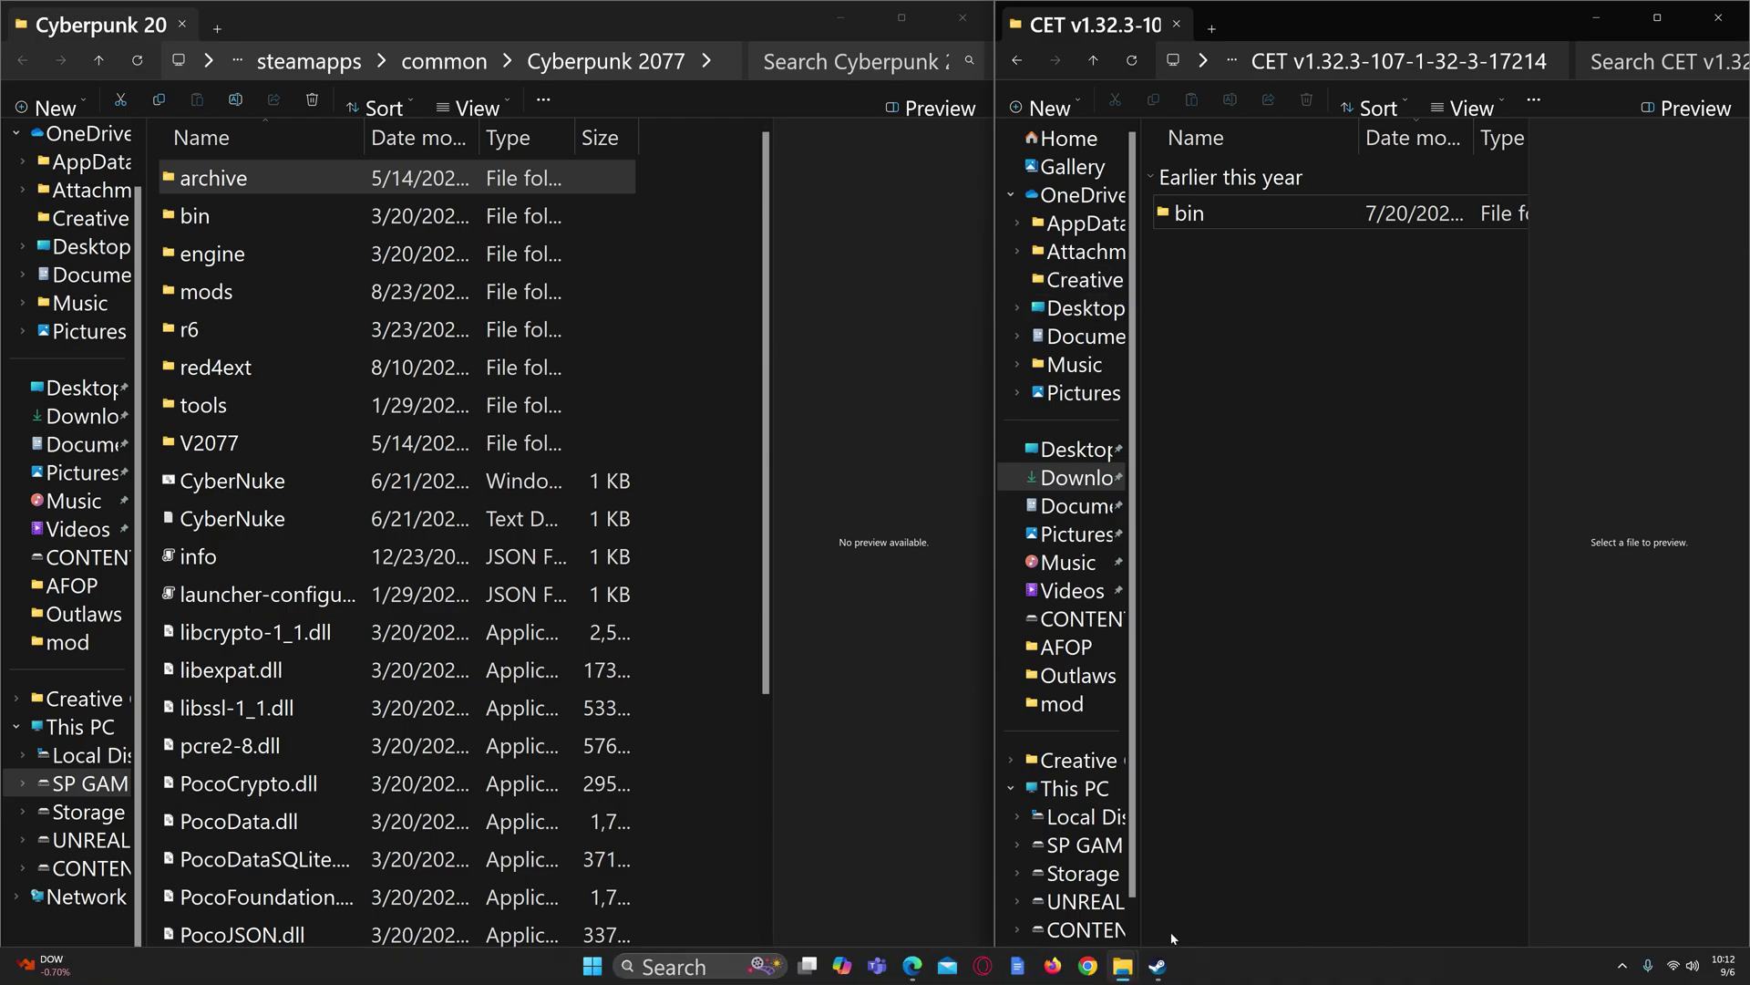
# On the Cyber Vehicle Overhaul page, dismiss the notice and slow-download the CrystalCoat hotfix (71.8 KB)
pyautogui.click(914, 974)
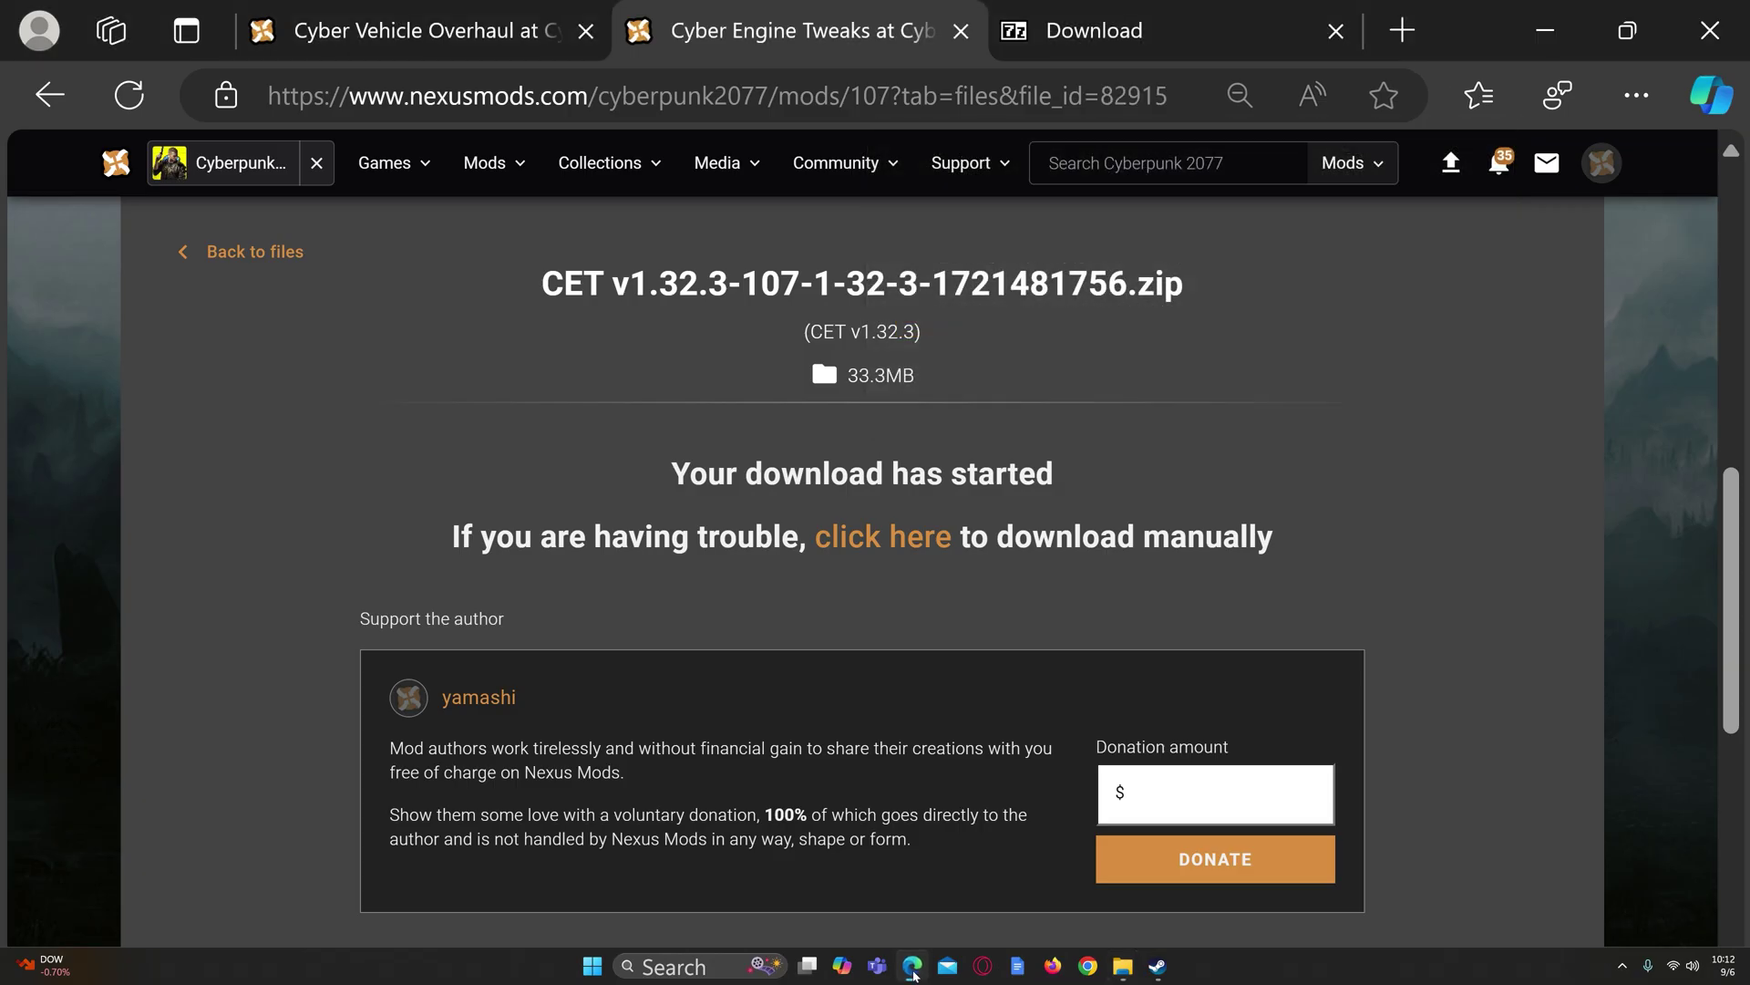
pyautogui.click(514, 20)
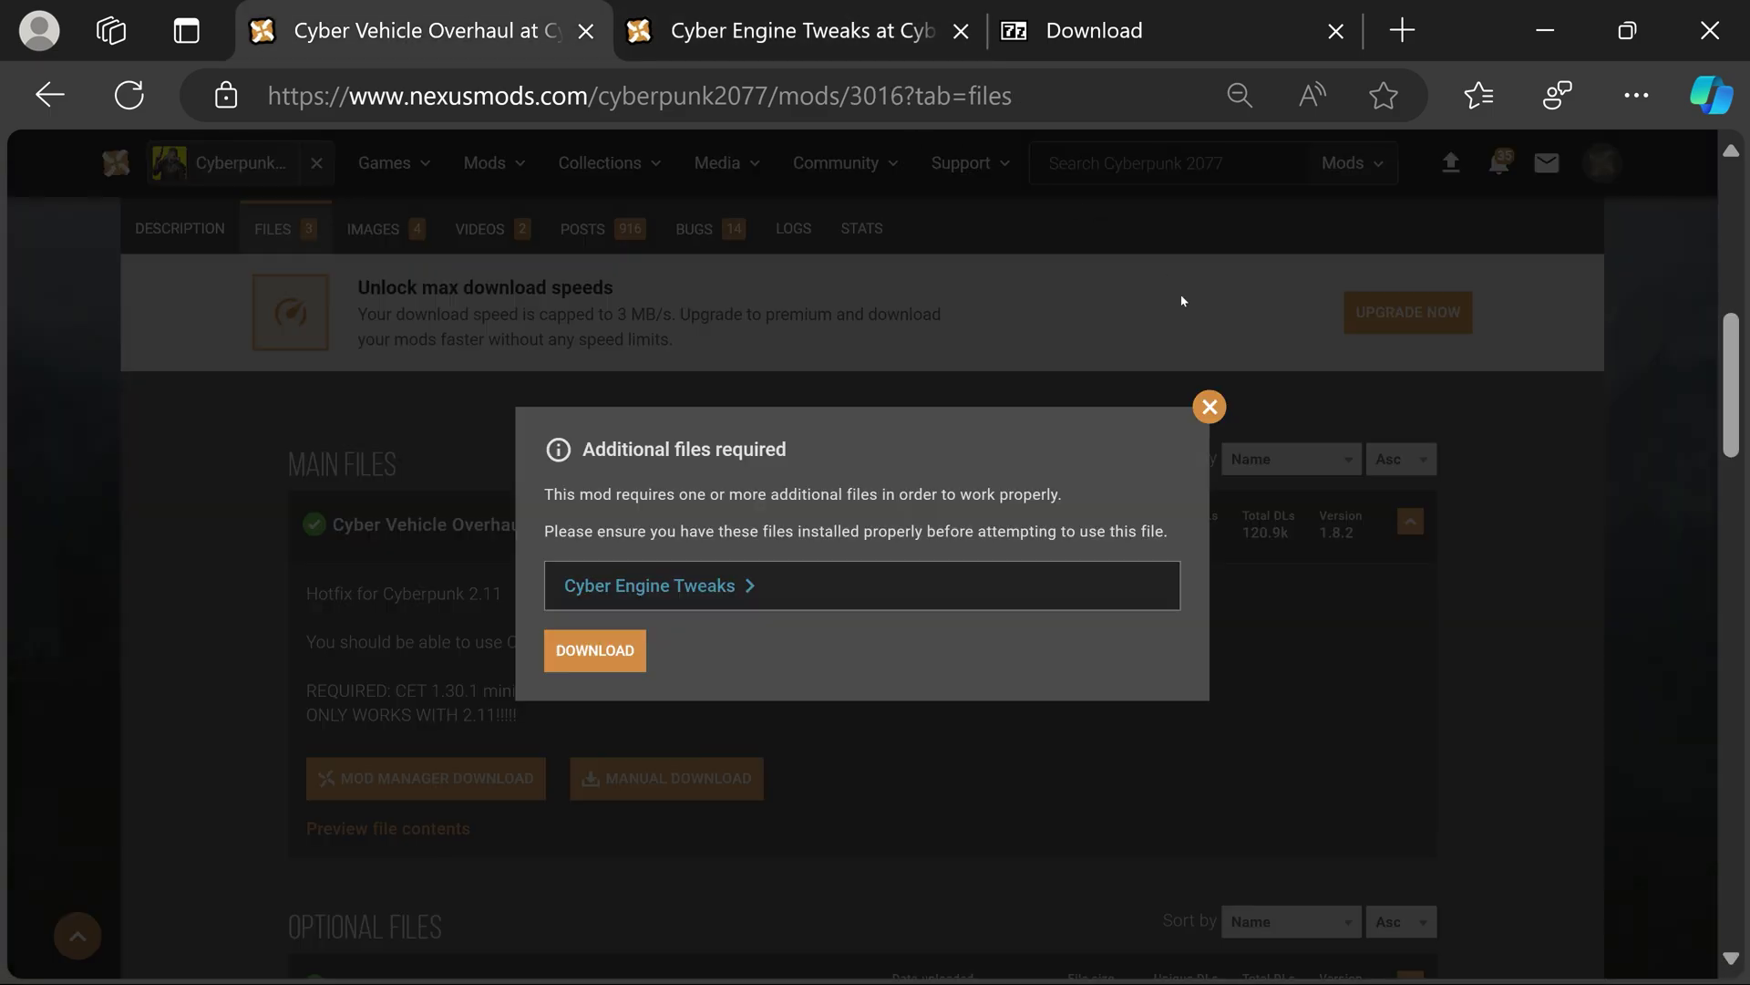
pyautogui.click(1210, 407)
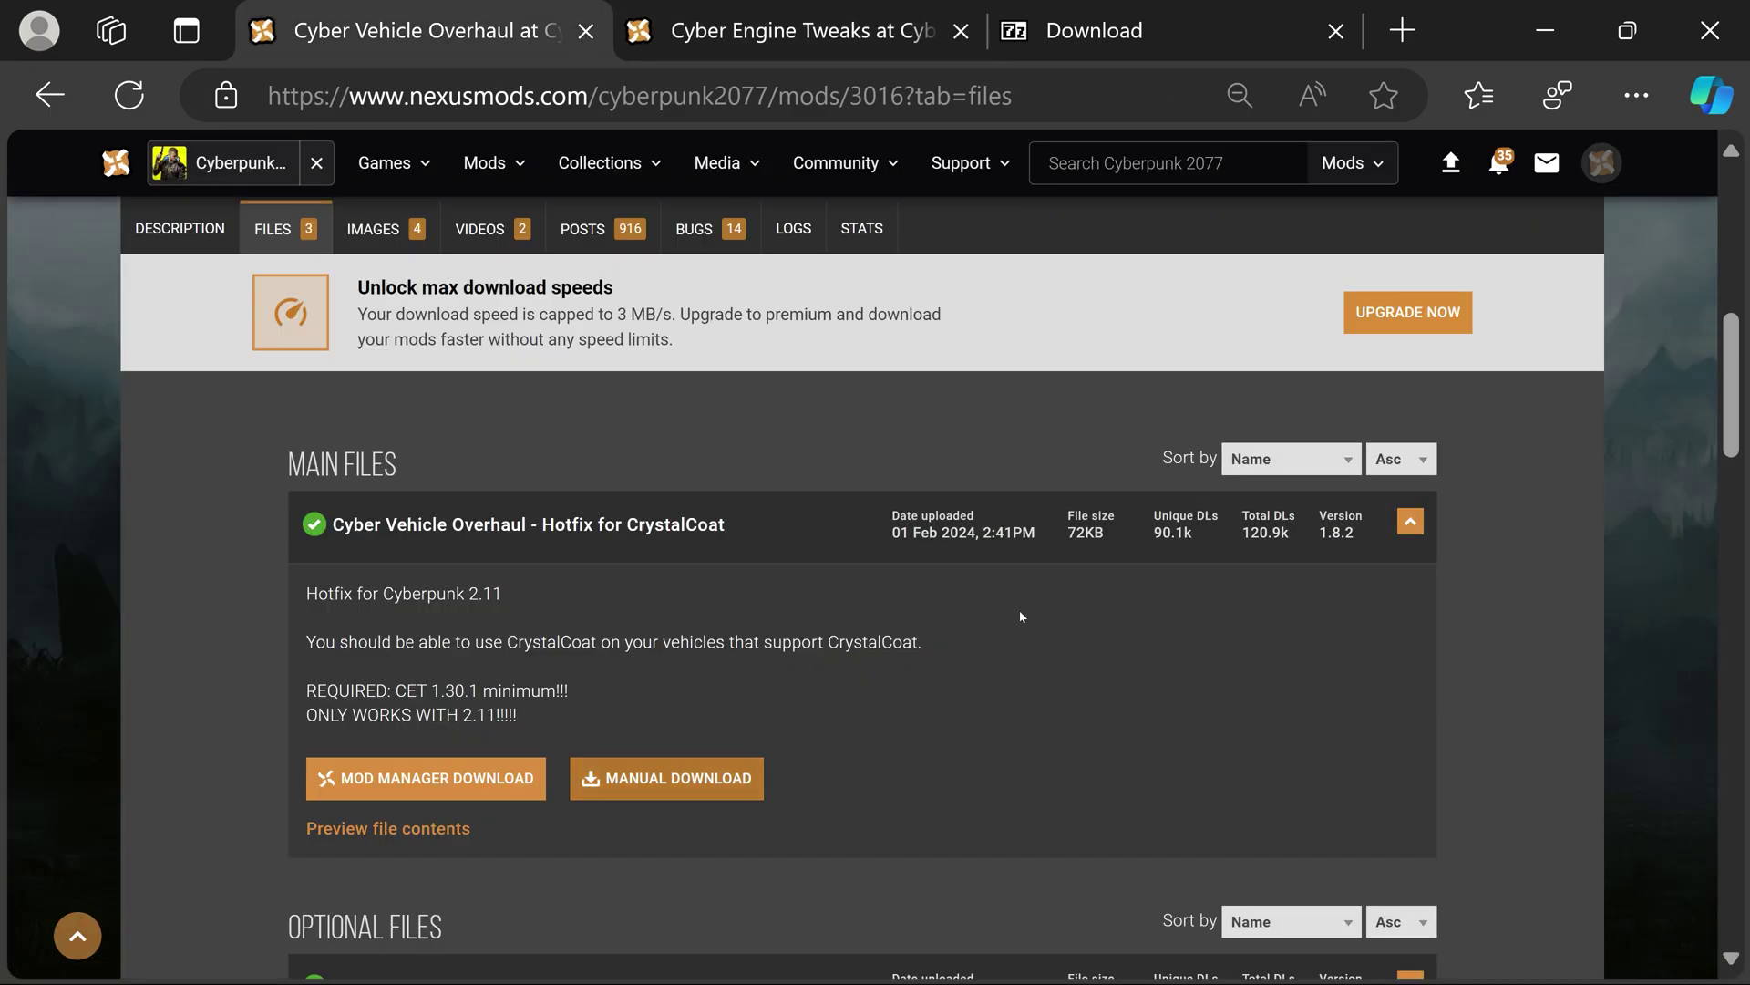
pyautogui.click(697, 800)
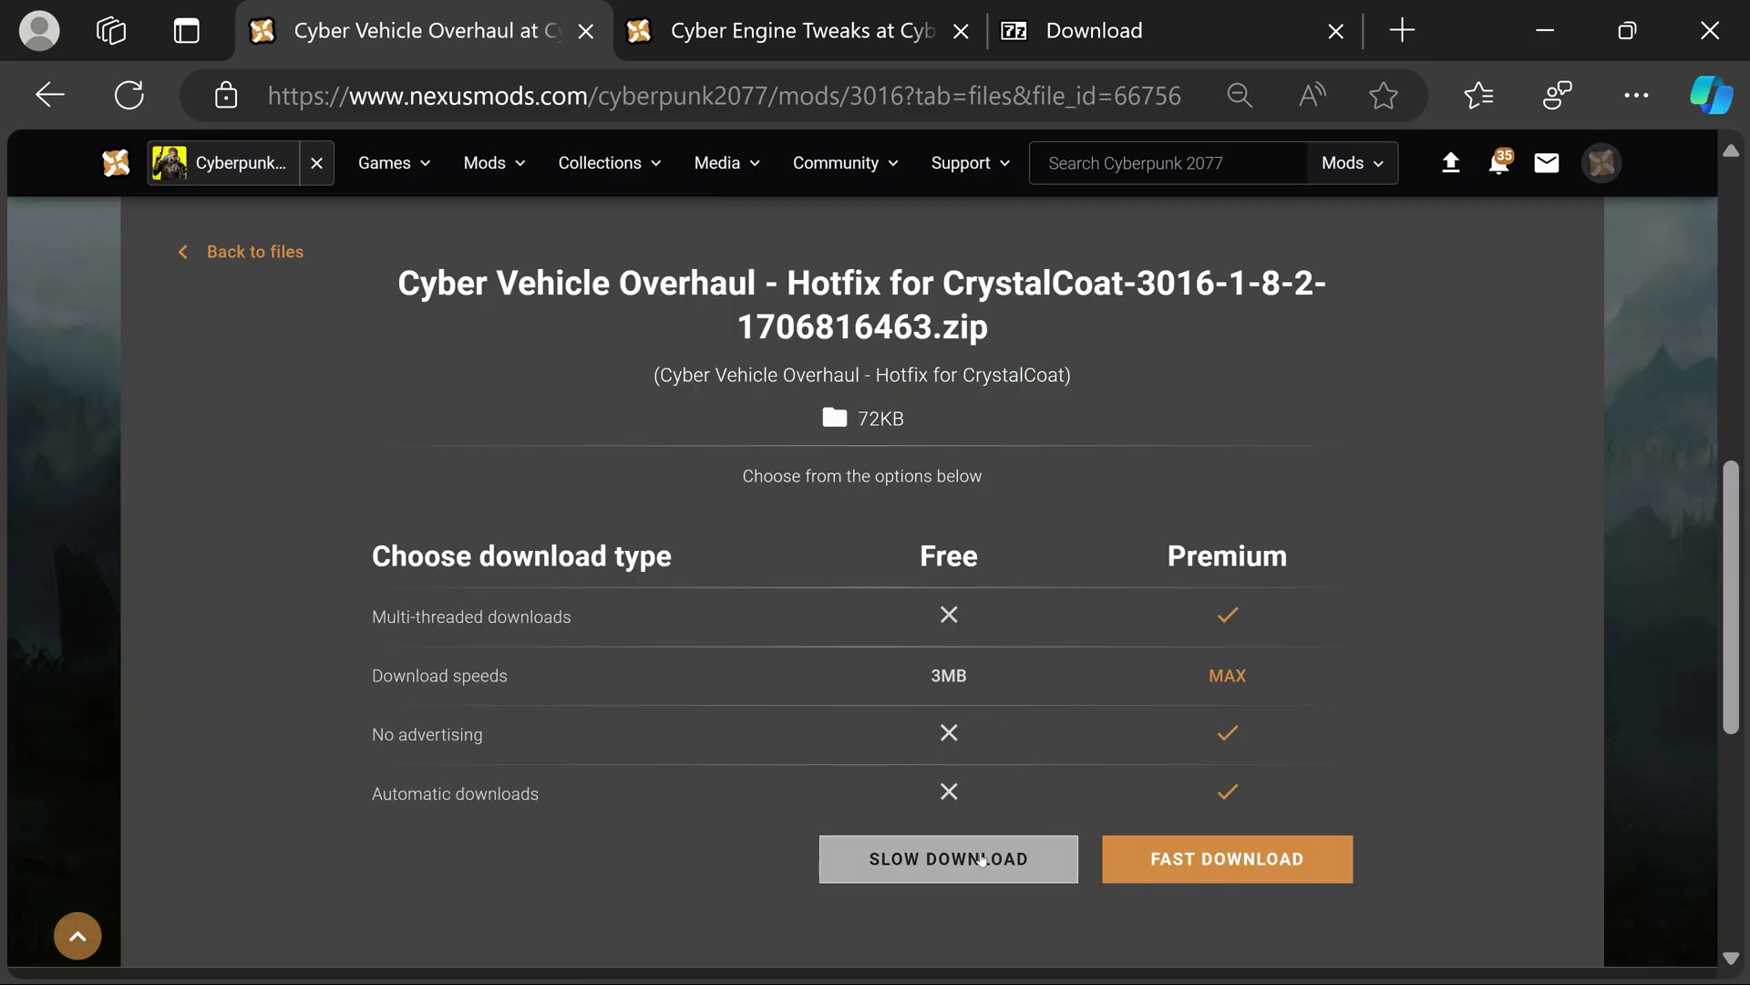
pyautogui.click(994, 853)
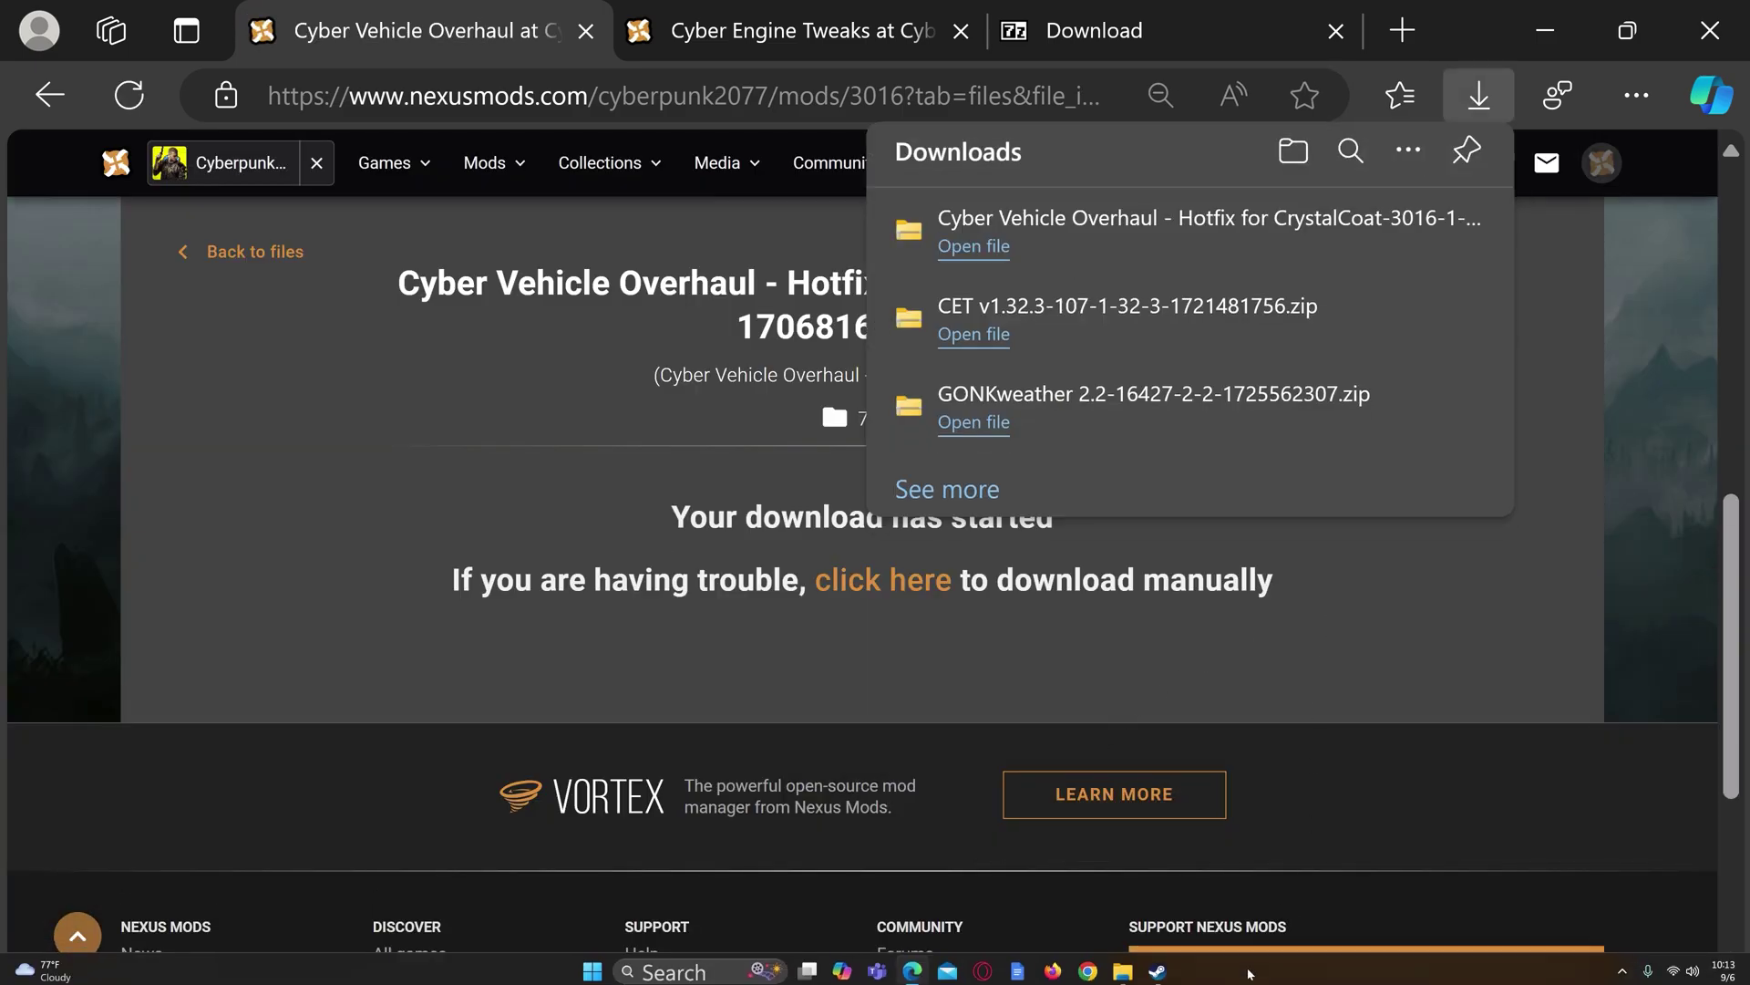
# Place the CET window beside the Cyberpunk 2077 window and go to Downloads
pyautogui.moveTo(1122, 975)
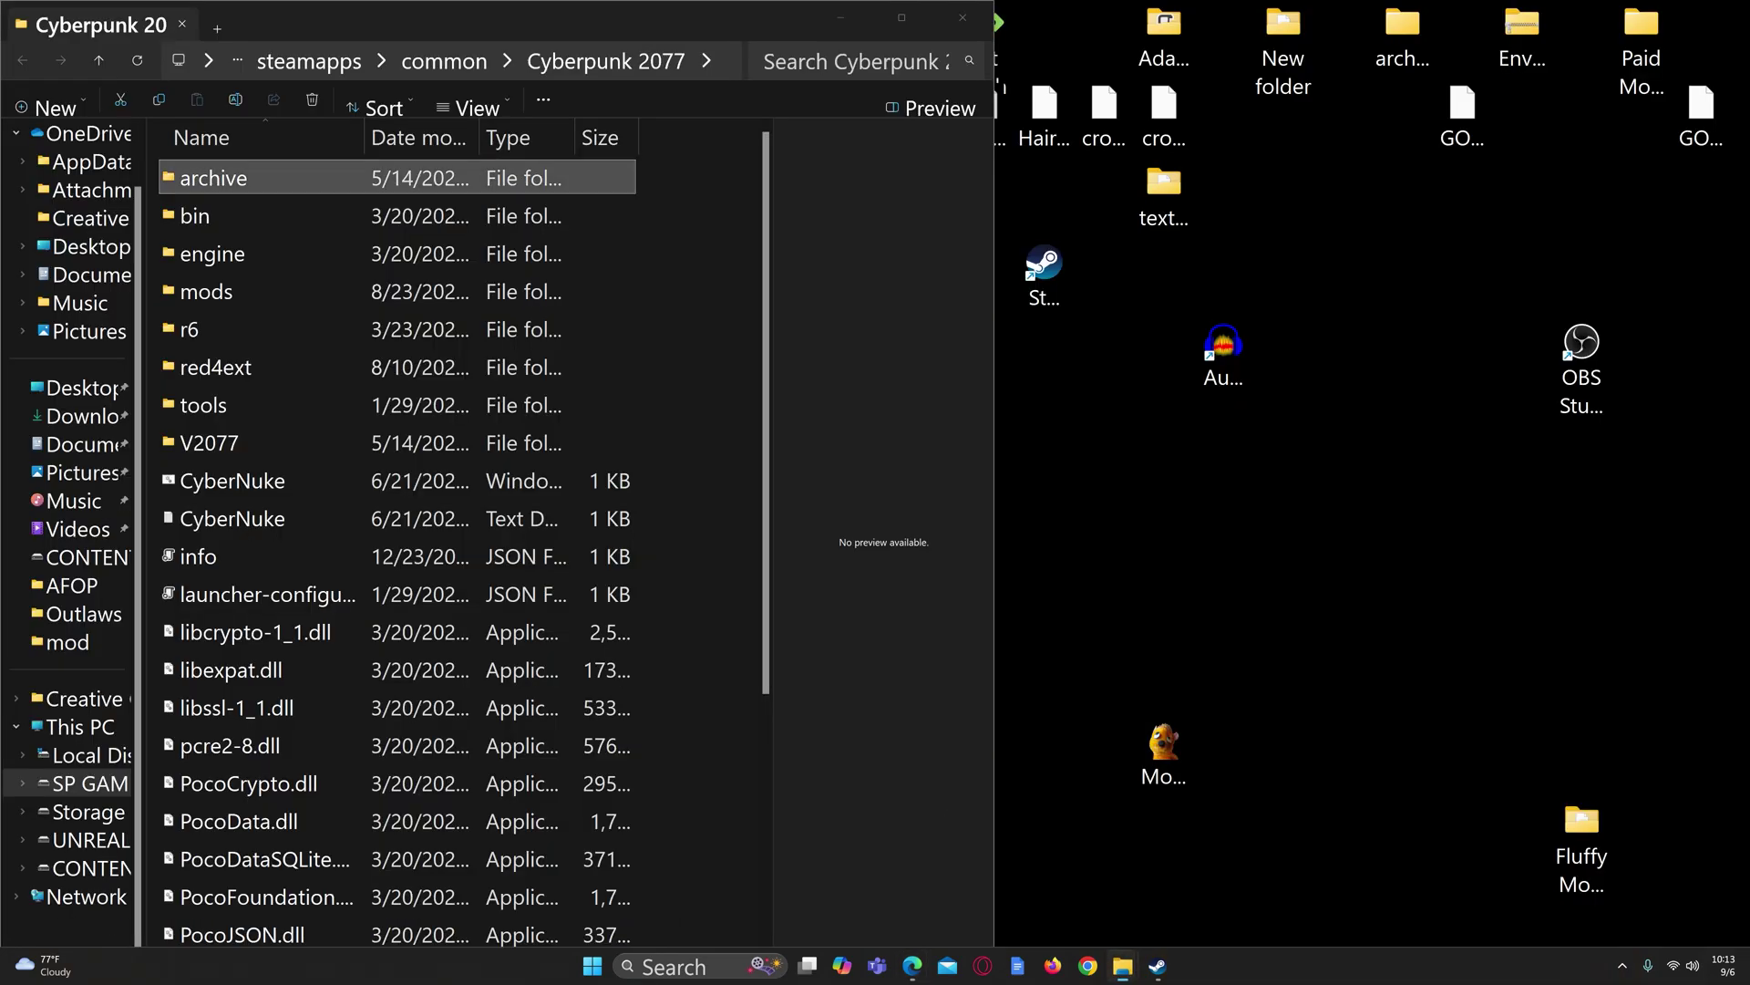
pyautogui.click(1247, 880)
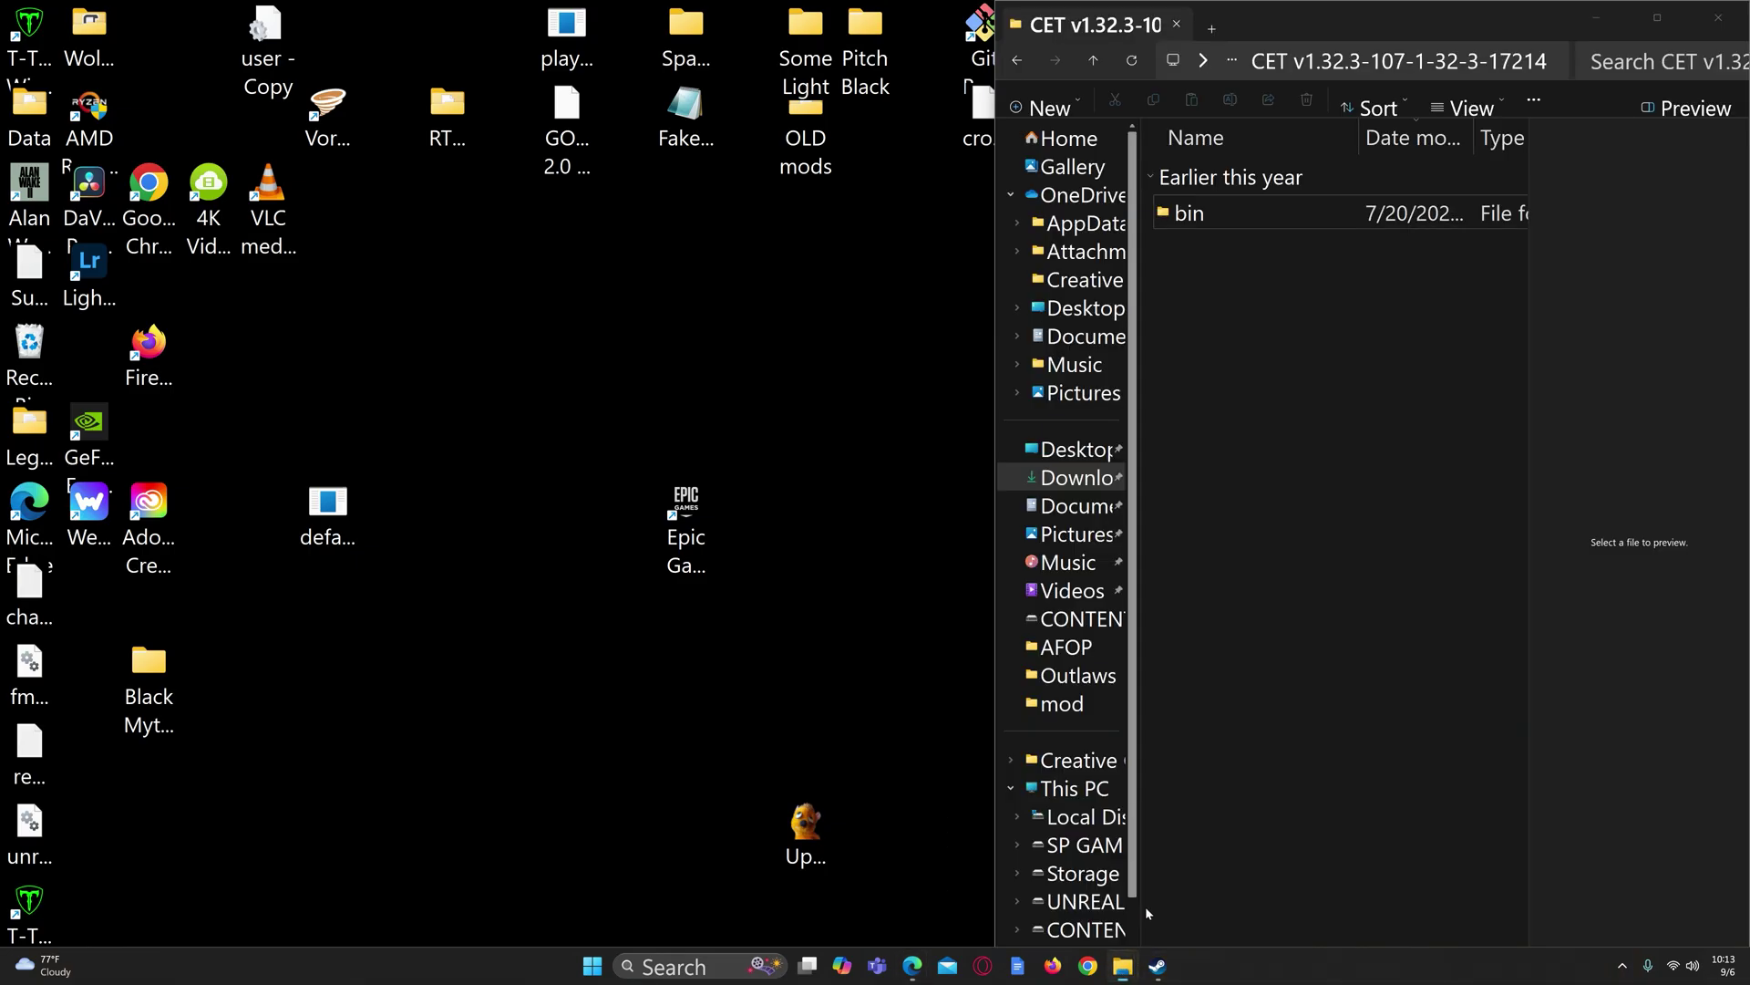
pyautogui.click(1145, 906)
pyautogui.click(1076, 478)
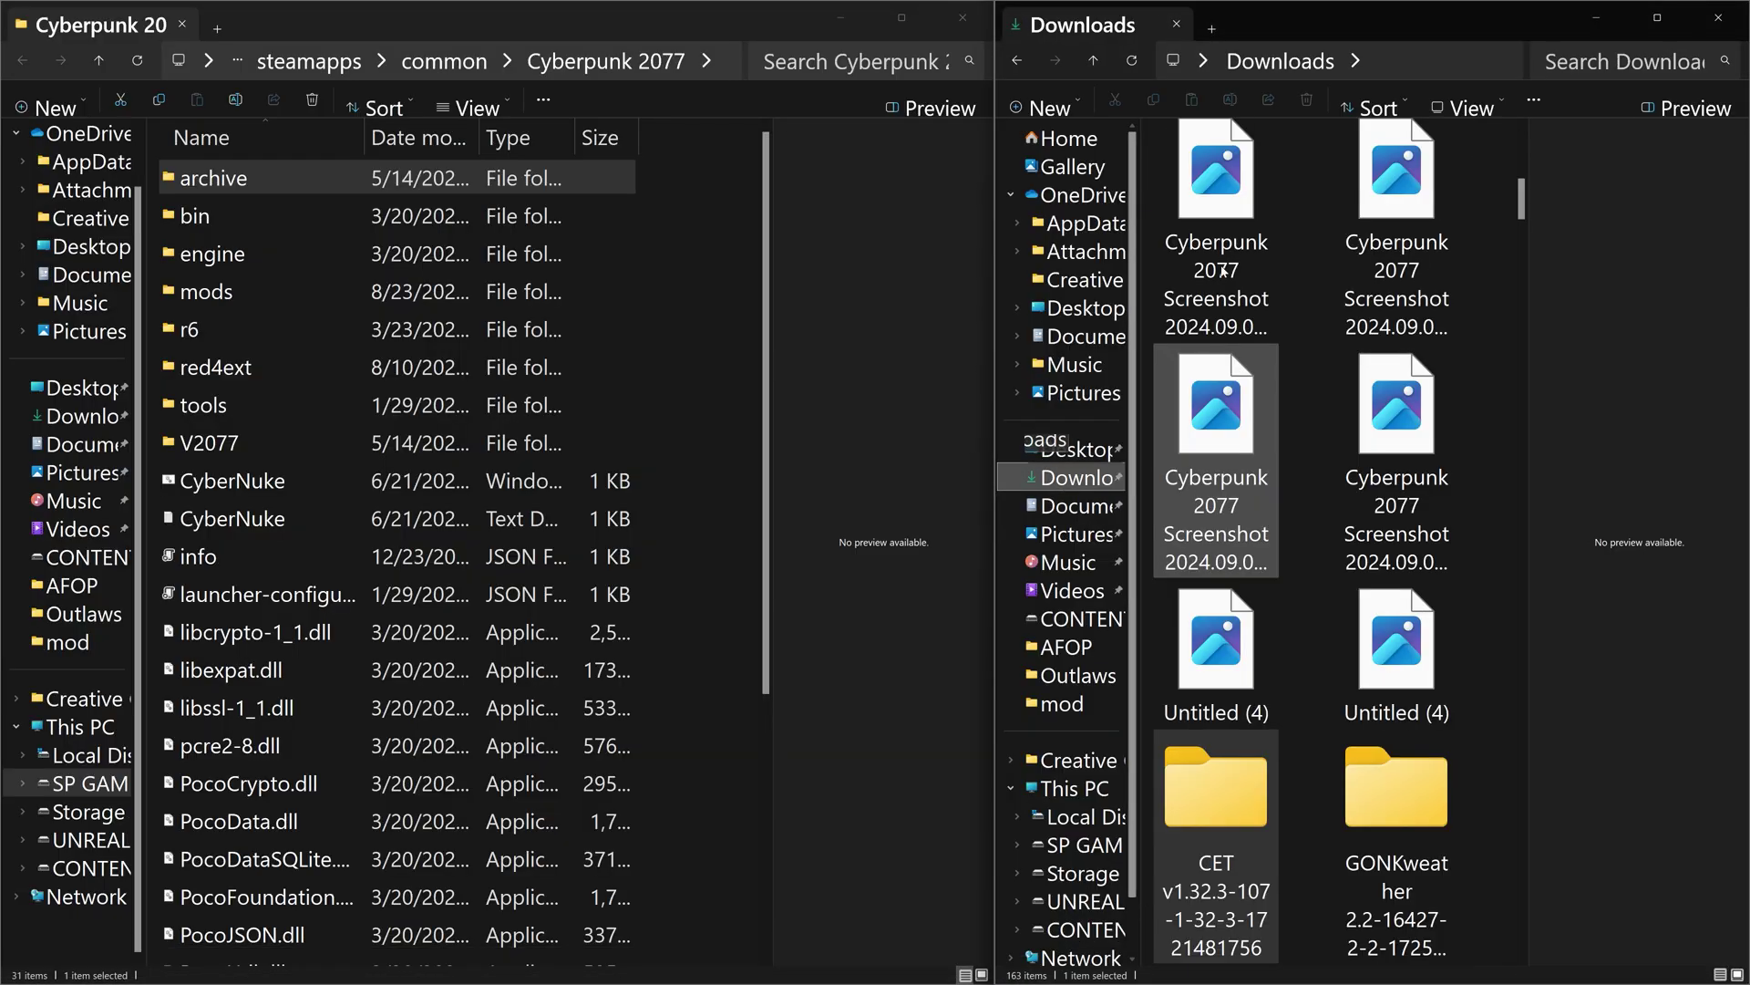
# Extract the Cyber Vehicle Overhaul zip with 7-Zip into its own folder
pyautogui.rightClick(1207, 301)
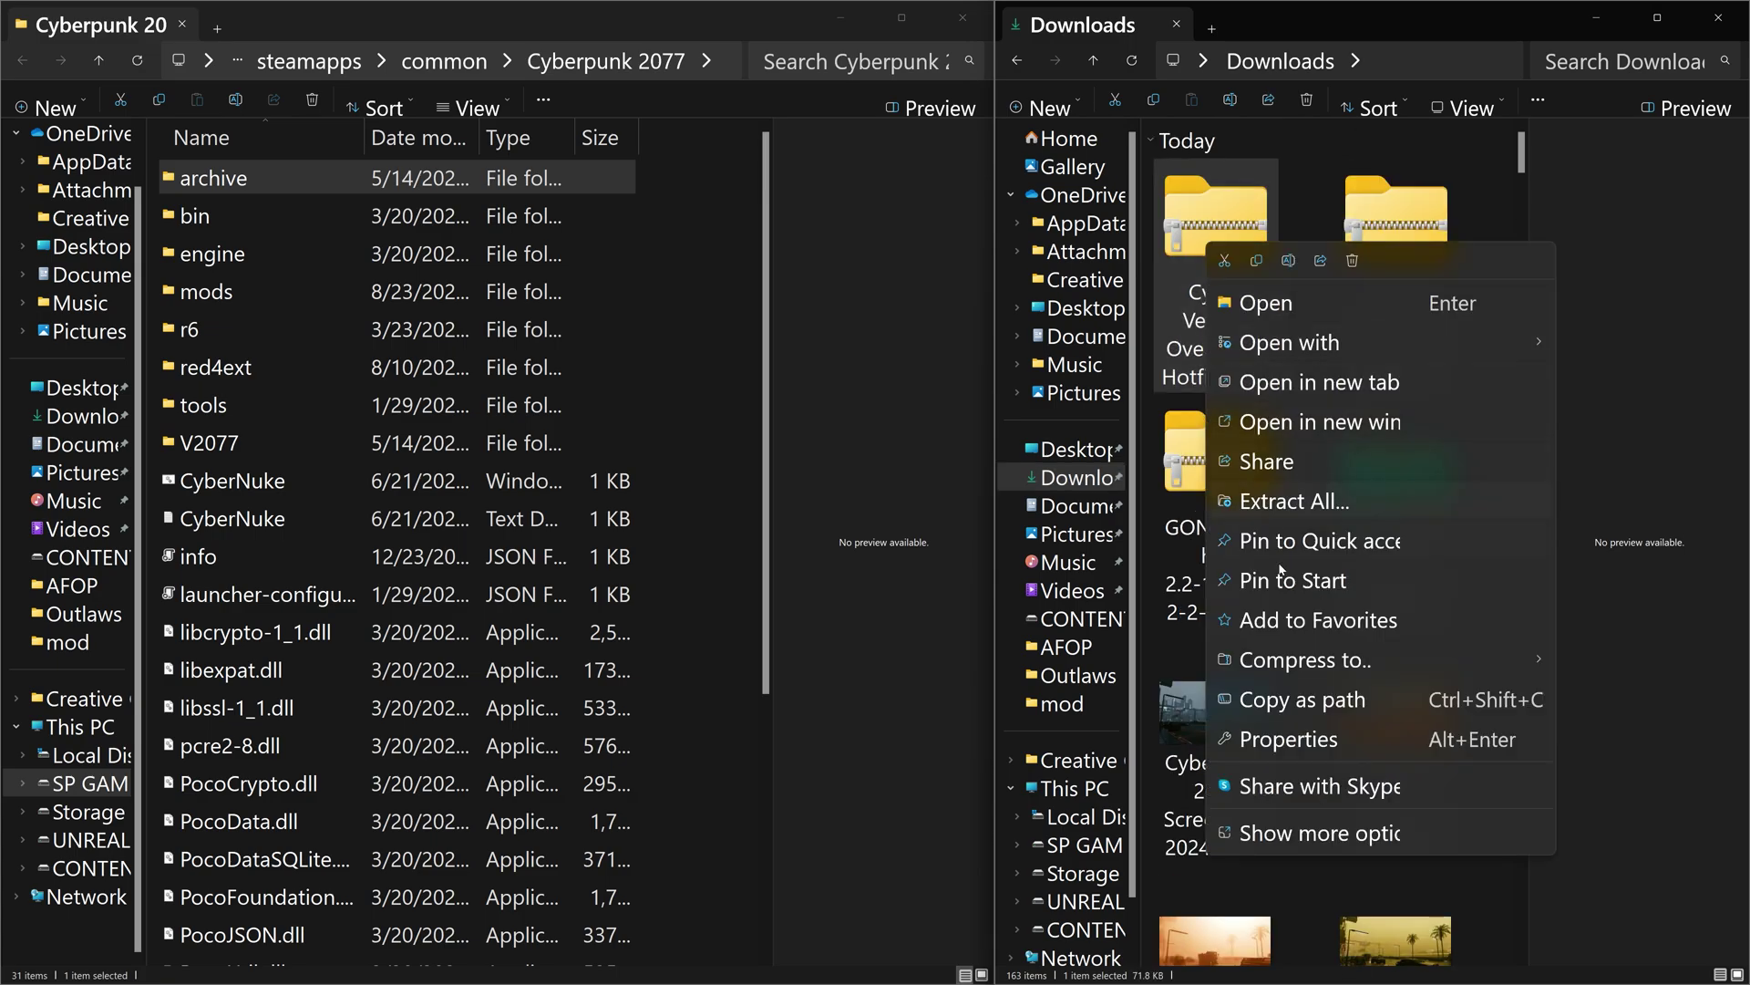
pyautogui.click(1304, 829)
pyautogui.moveTo(1309, 421)
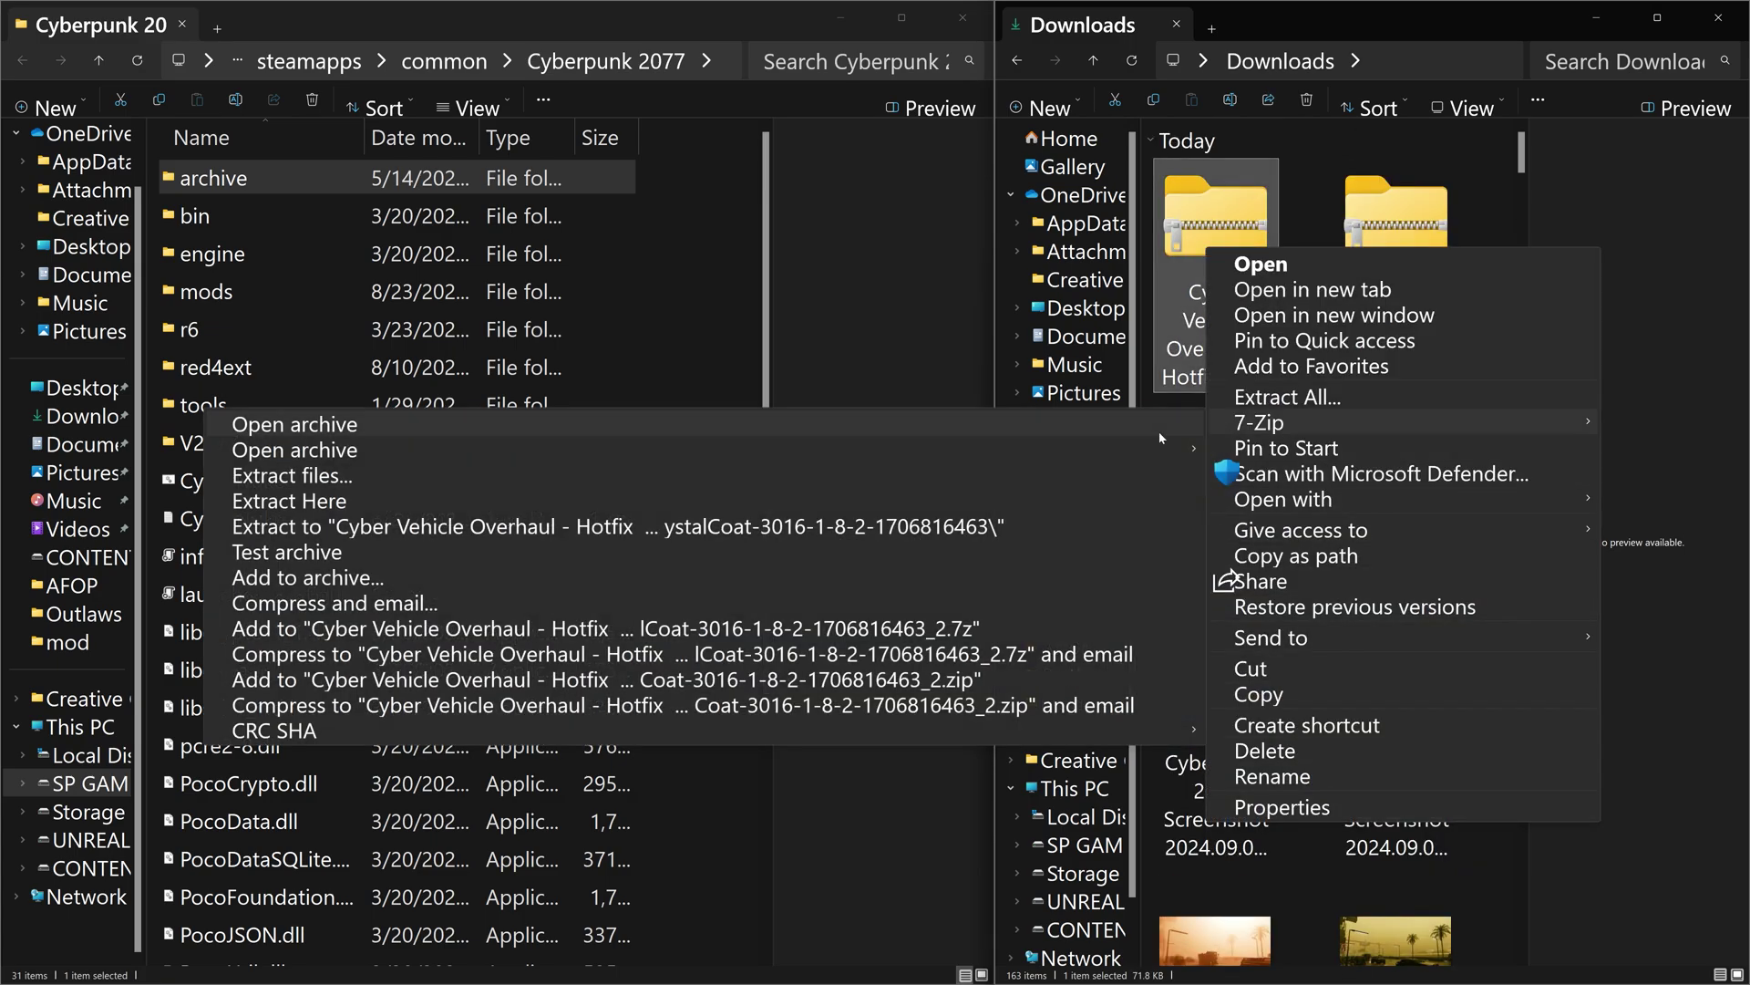
pyautogui.click(589, 487)
pyautogui.click(862, 615)
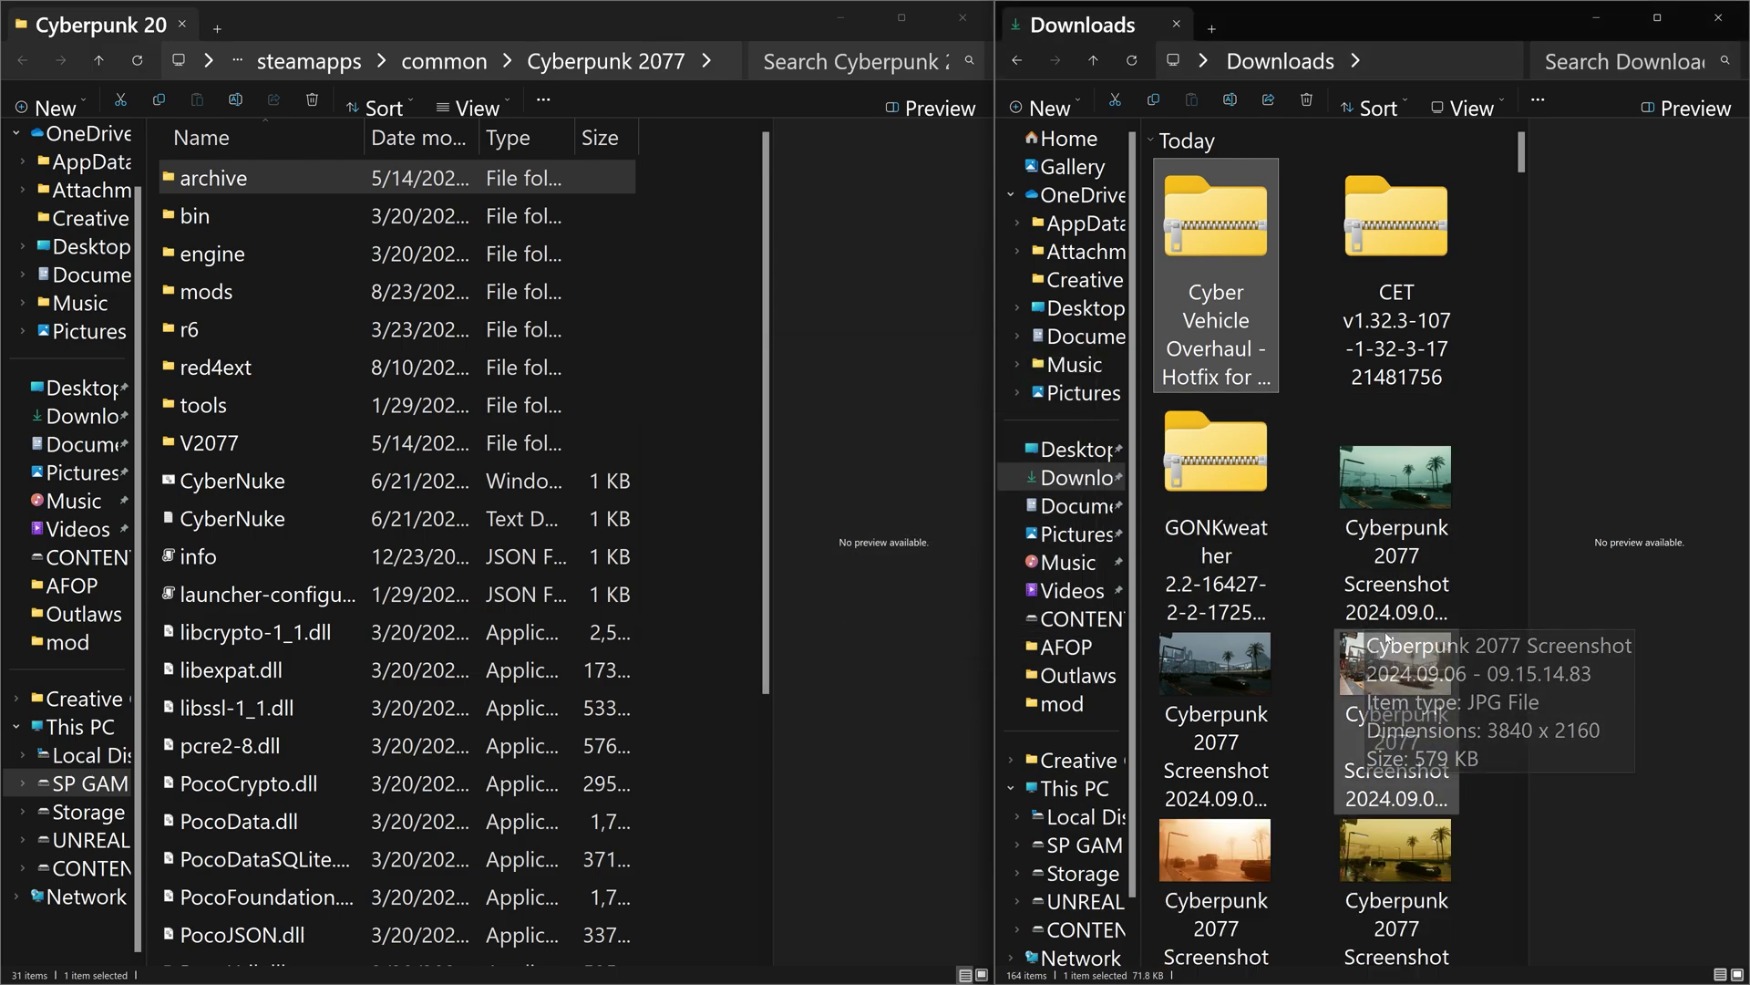
pyautogui.scroll(-5, 1390, 643)
pyautogui.scroll(5, 1401, 653)
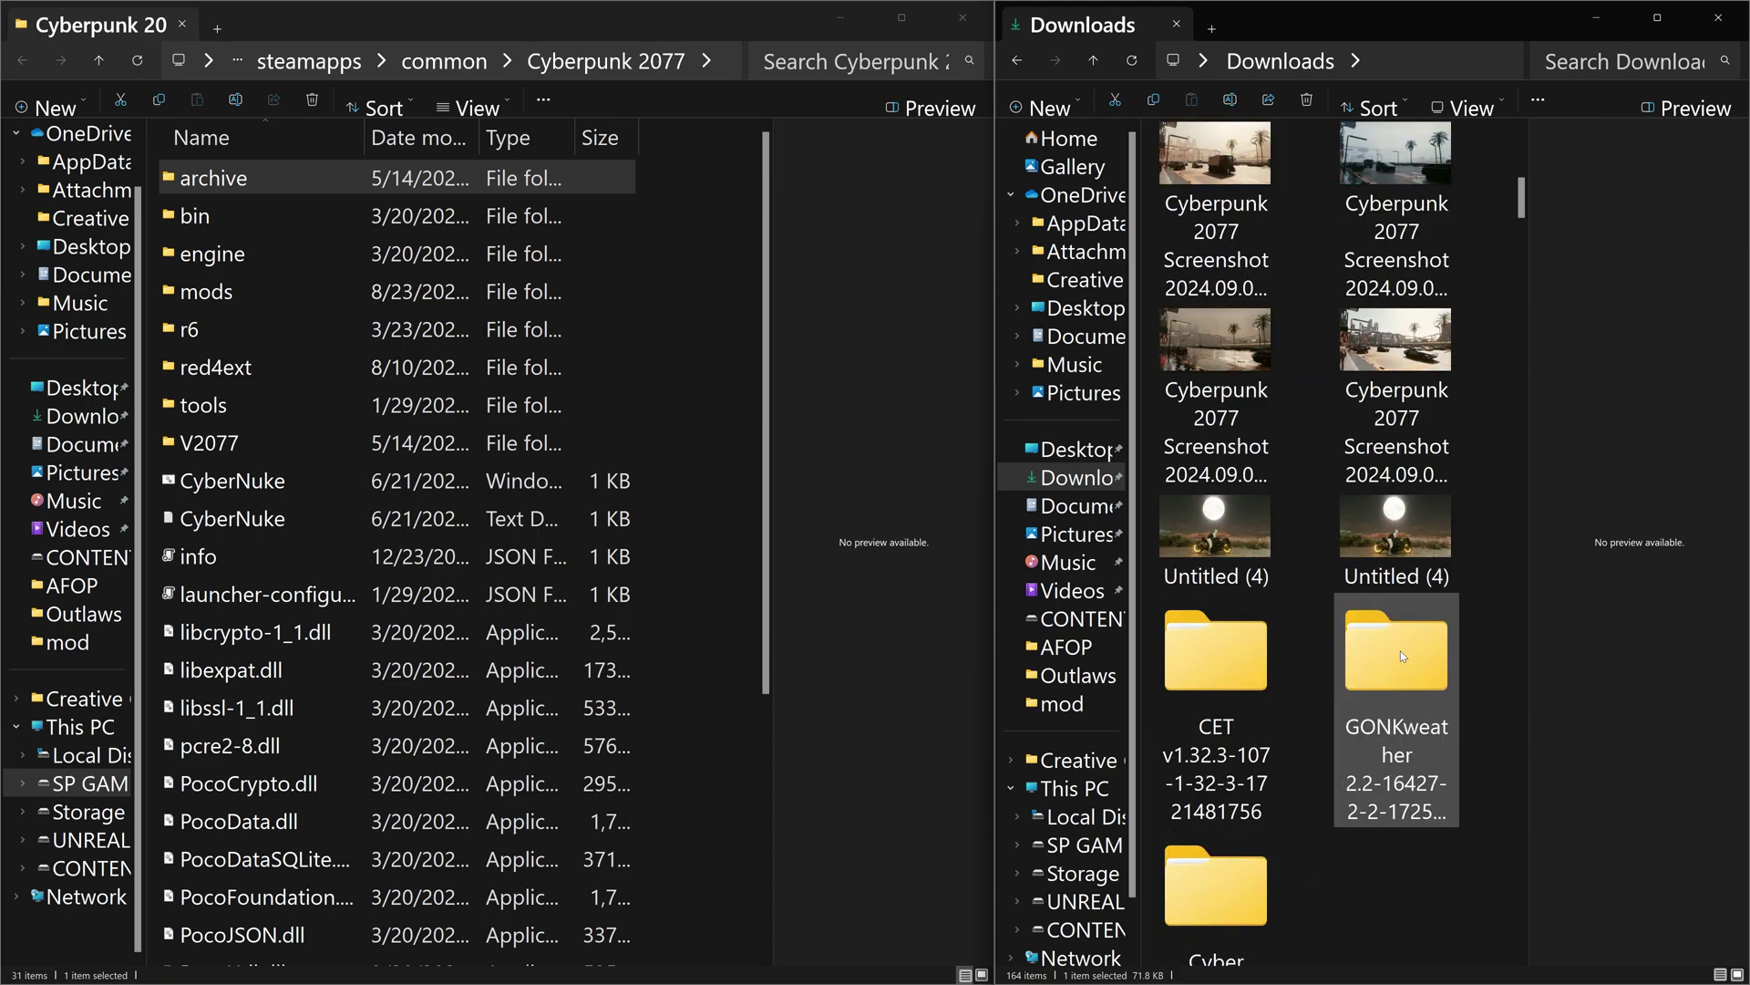
pyautogui.scroll(-2, 1401, 652)
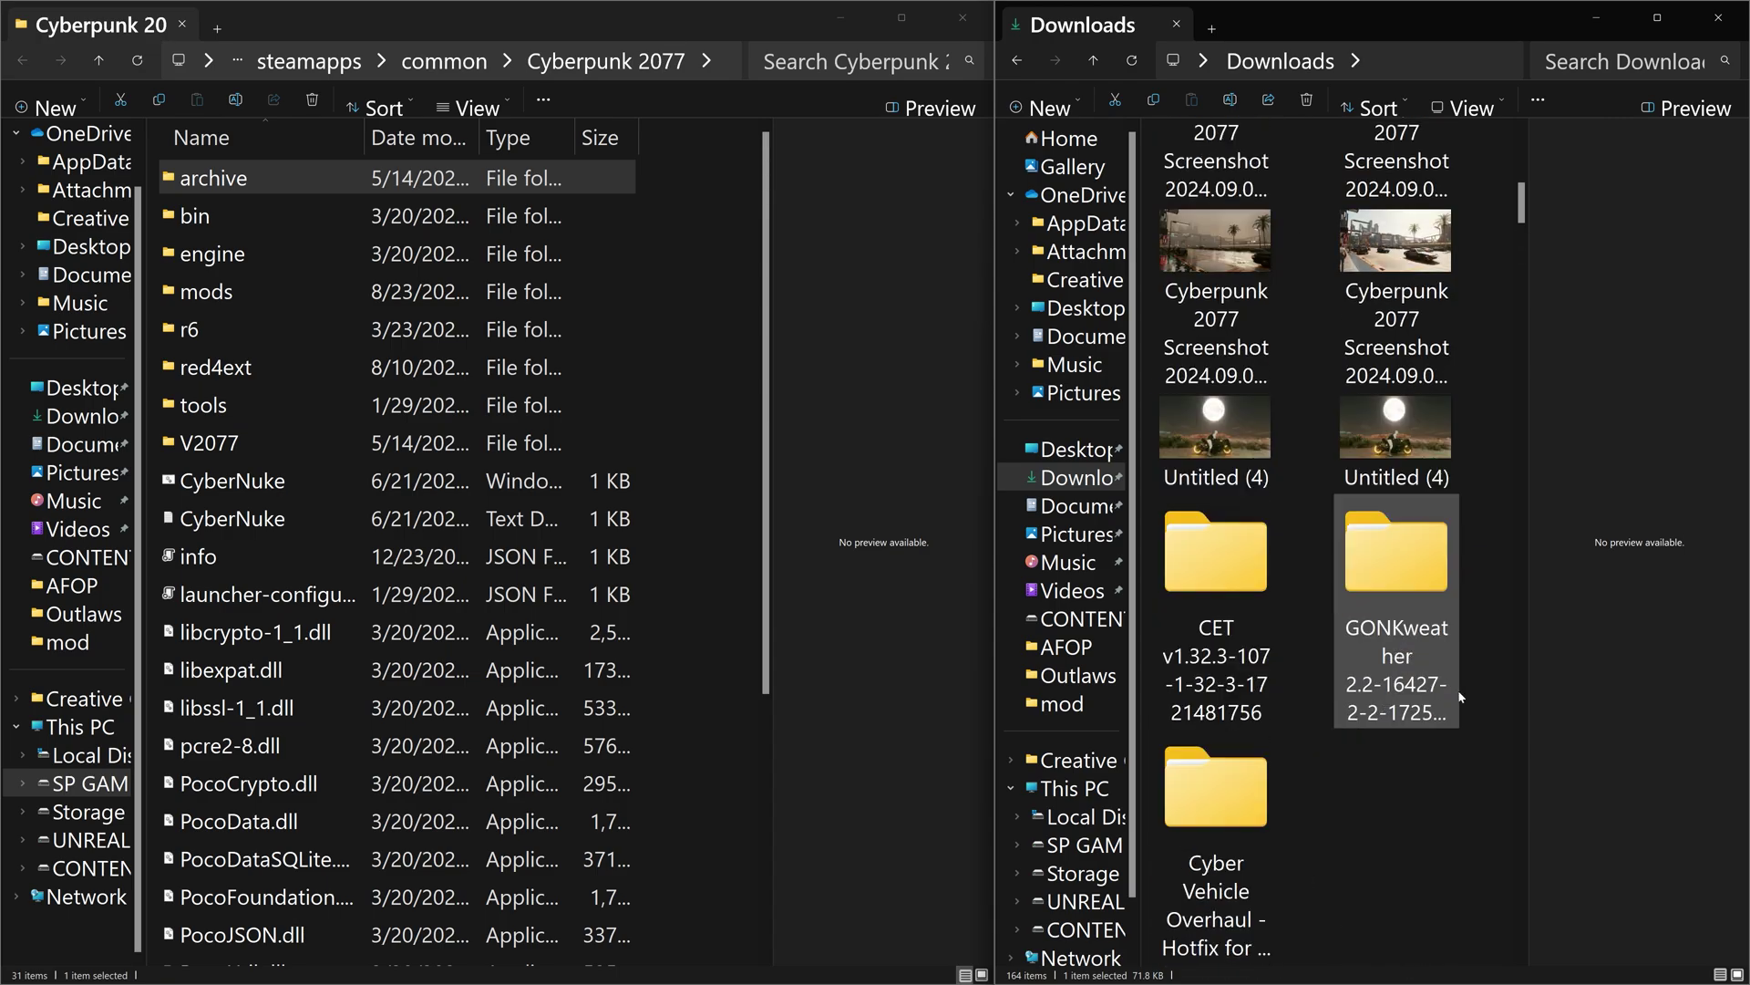
# Open the CET v1.32.3 folder, drag bin toward Cyberpunk 2077 and back, then deselect it
pyautogui.doubleClick(1219, 622)
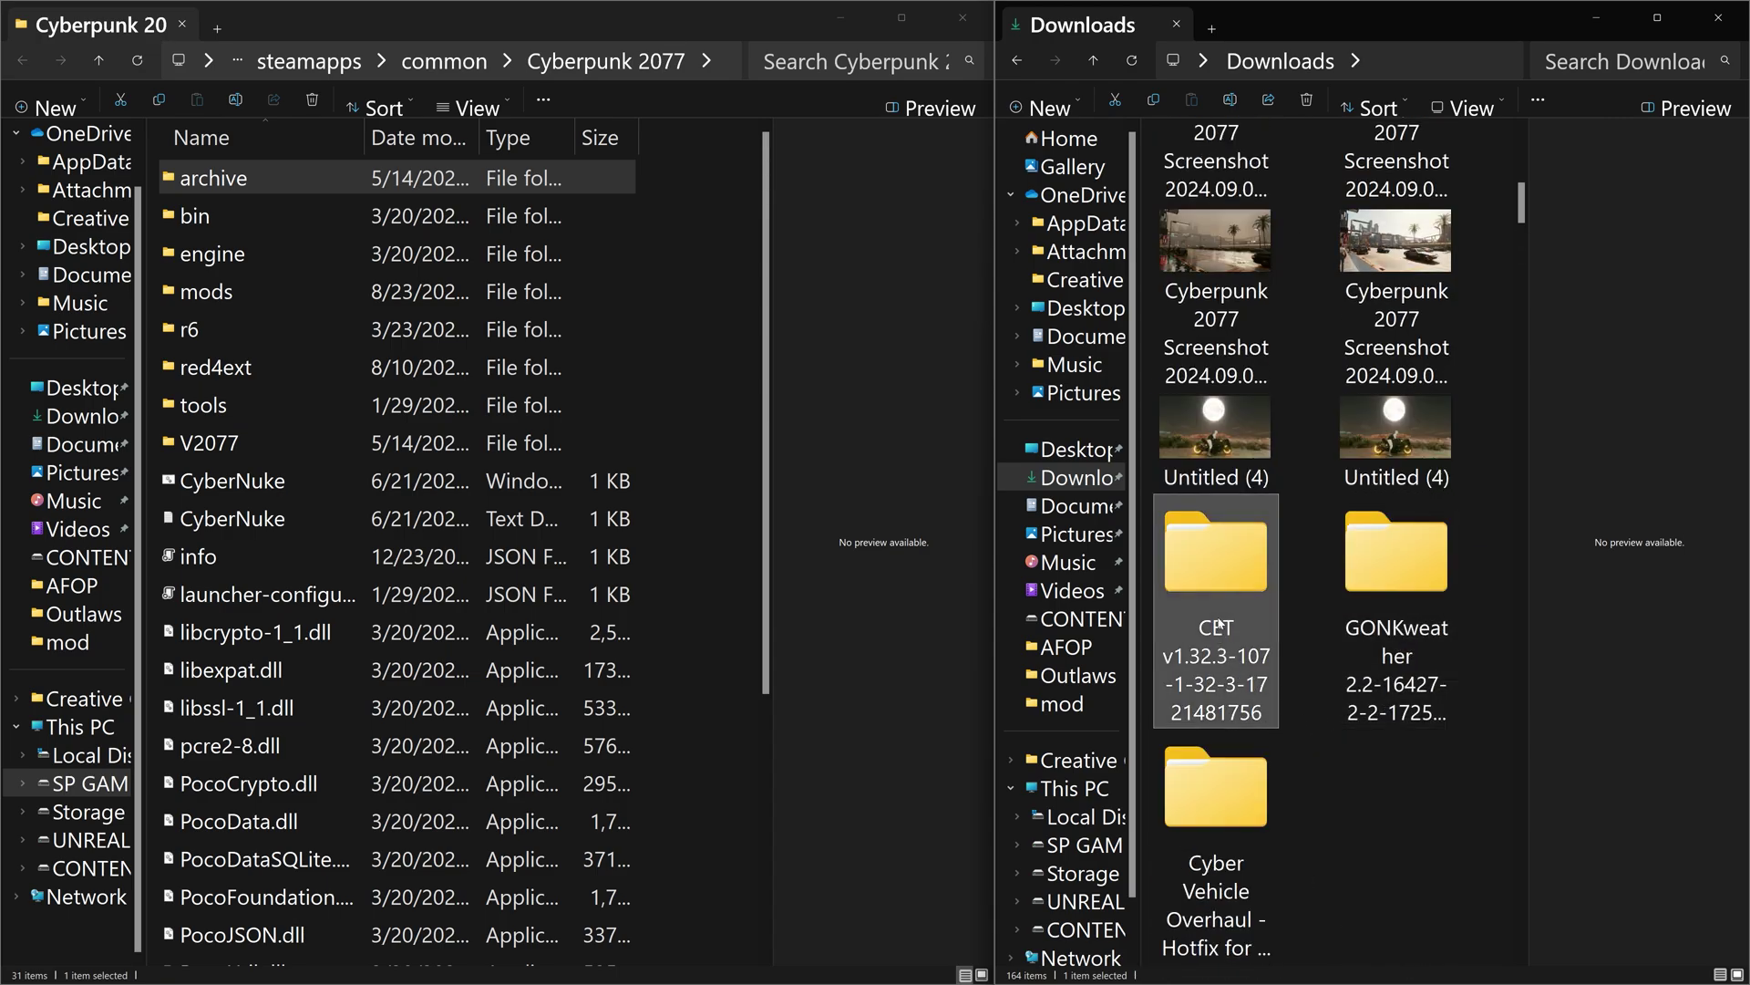
pyautogui.click(1214, 217)
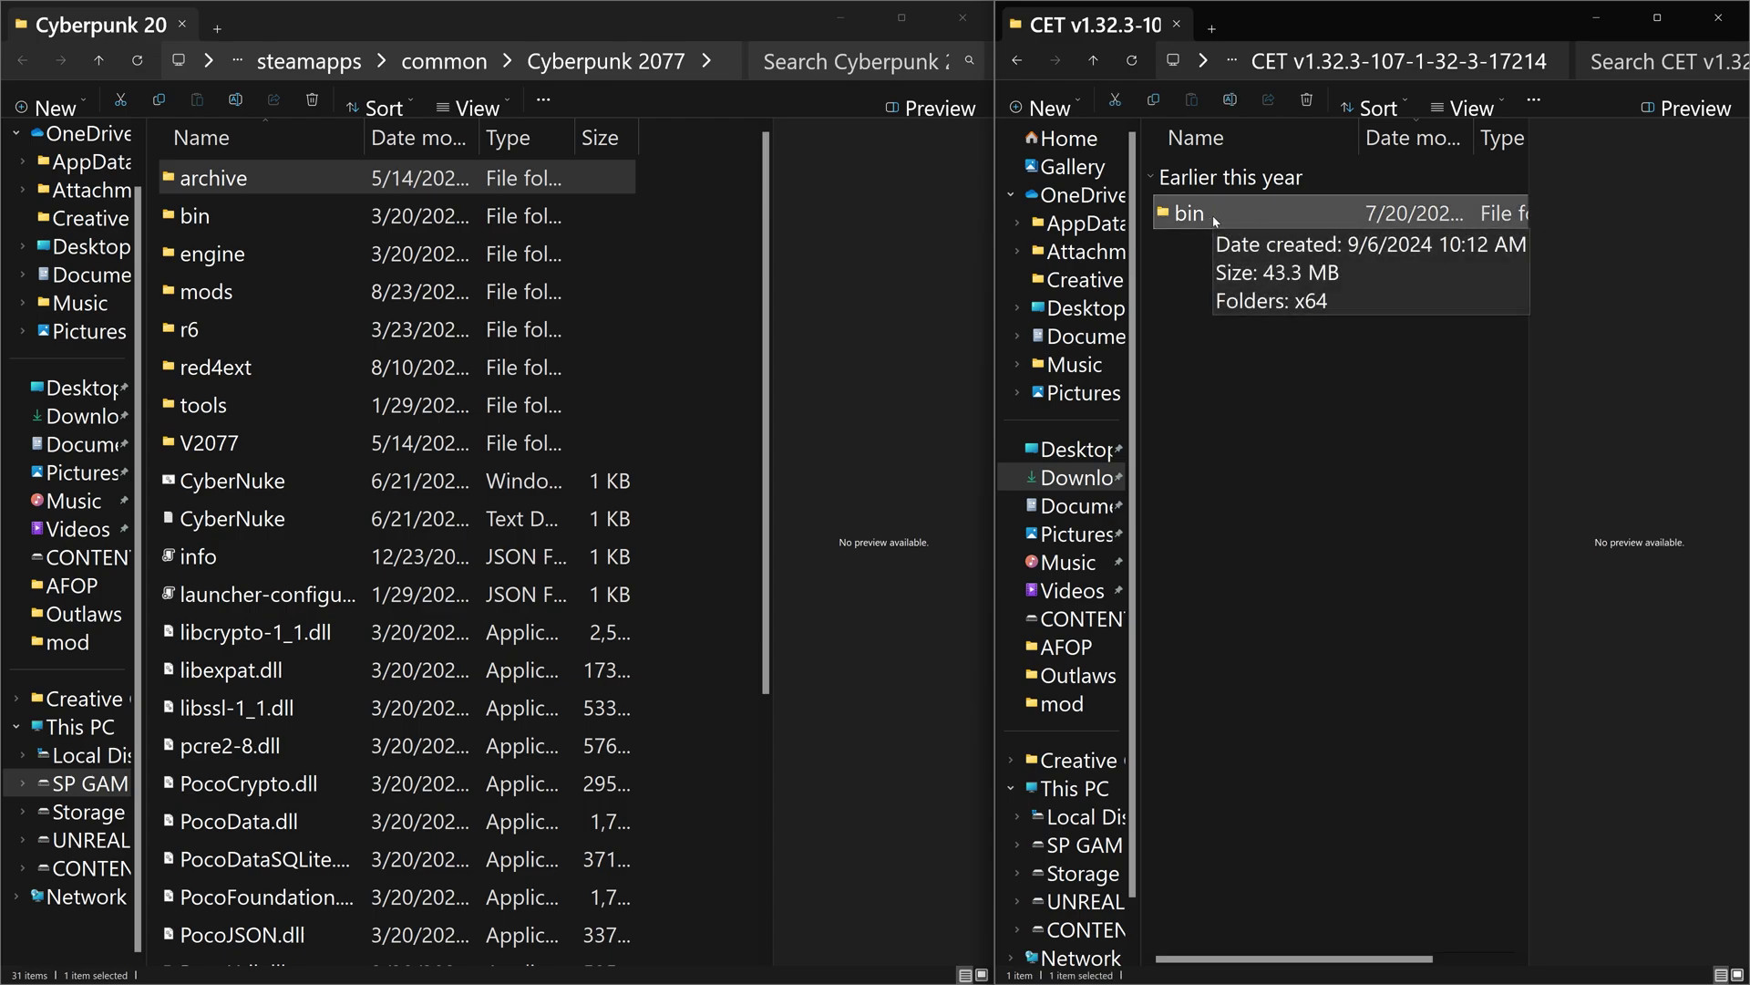
pyautogui.moveTo(1215, 220); pyautogui.dragTo(683, 223)
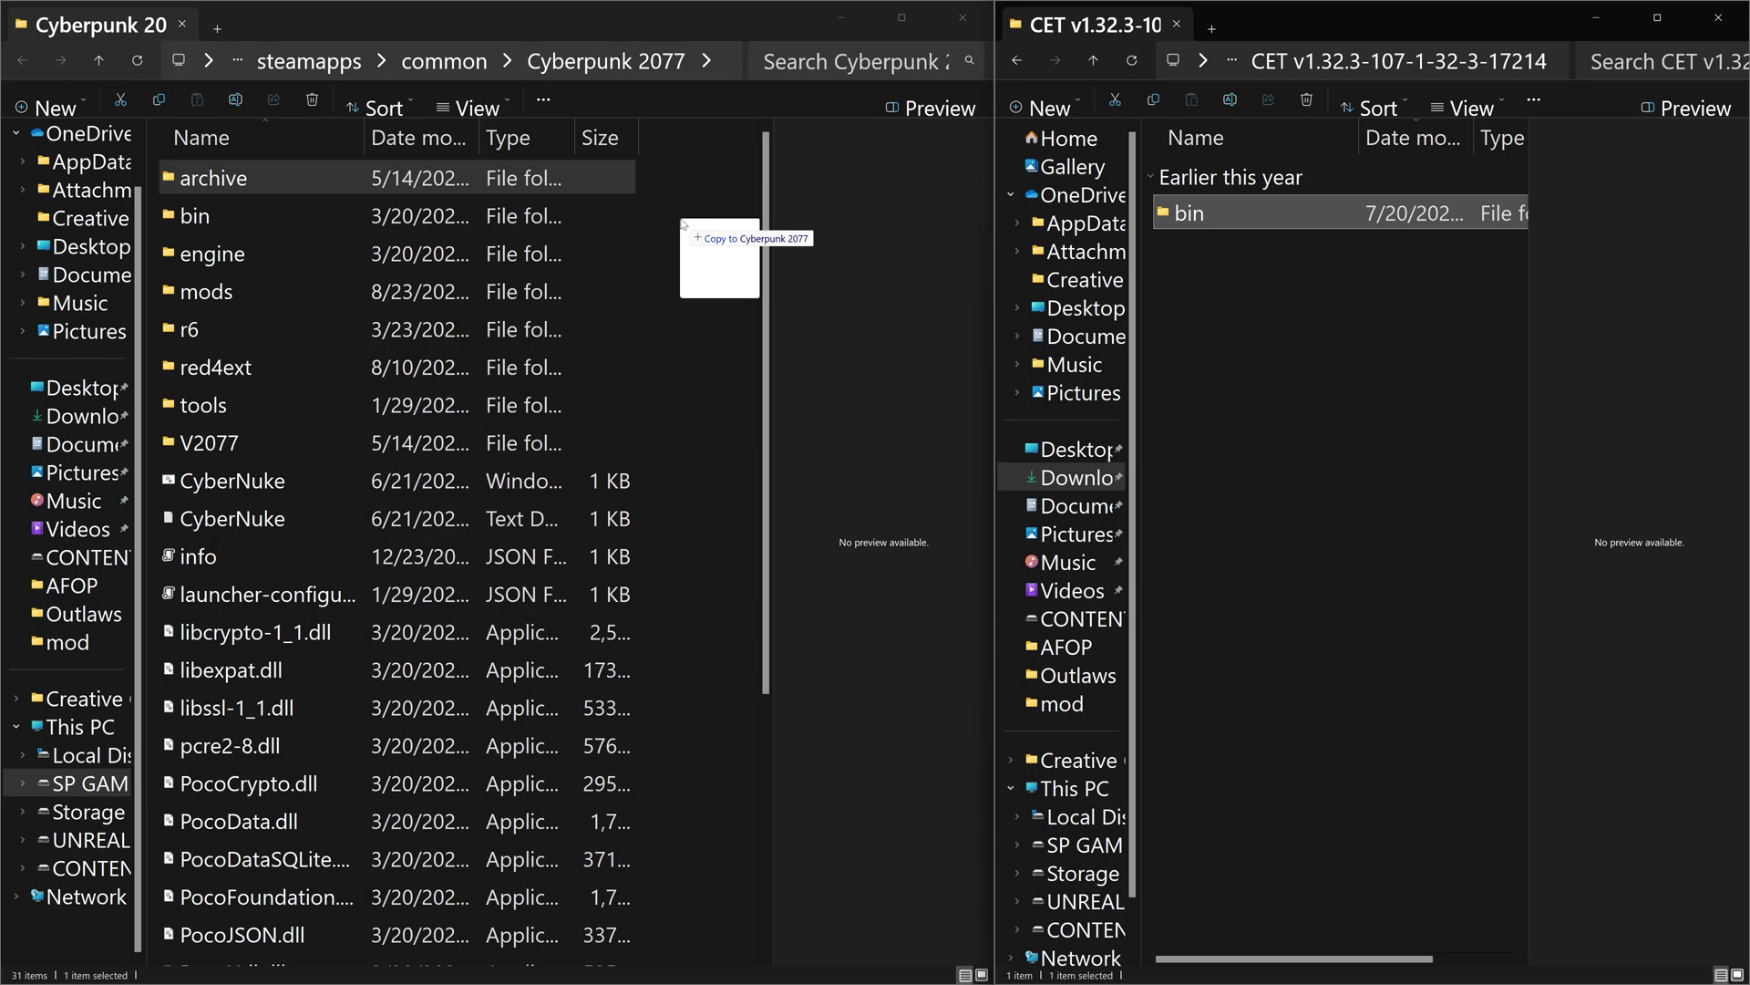
pyautogui.moveTo(683, 223); pyautogui.dragTo(1227, 225)
pyautogui.click(1294, 350)
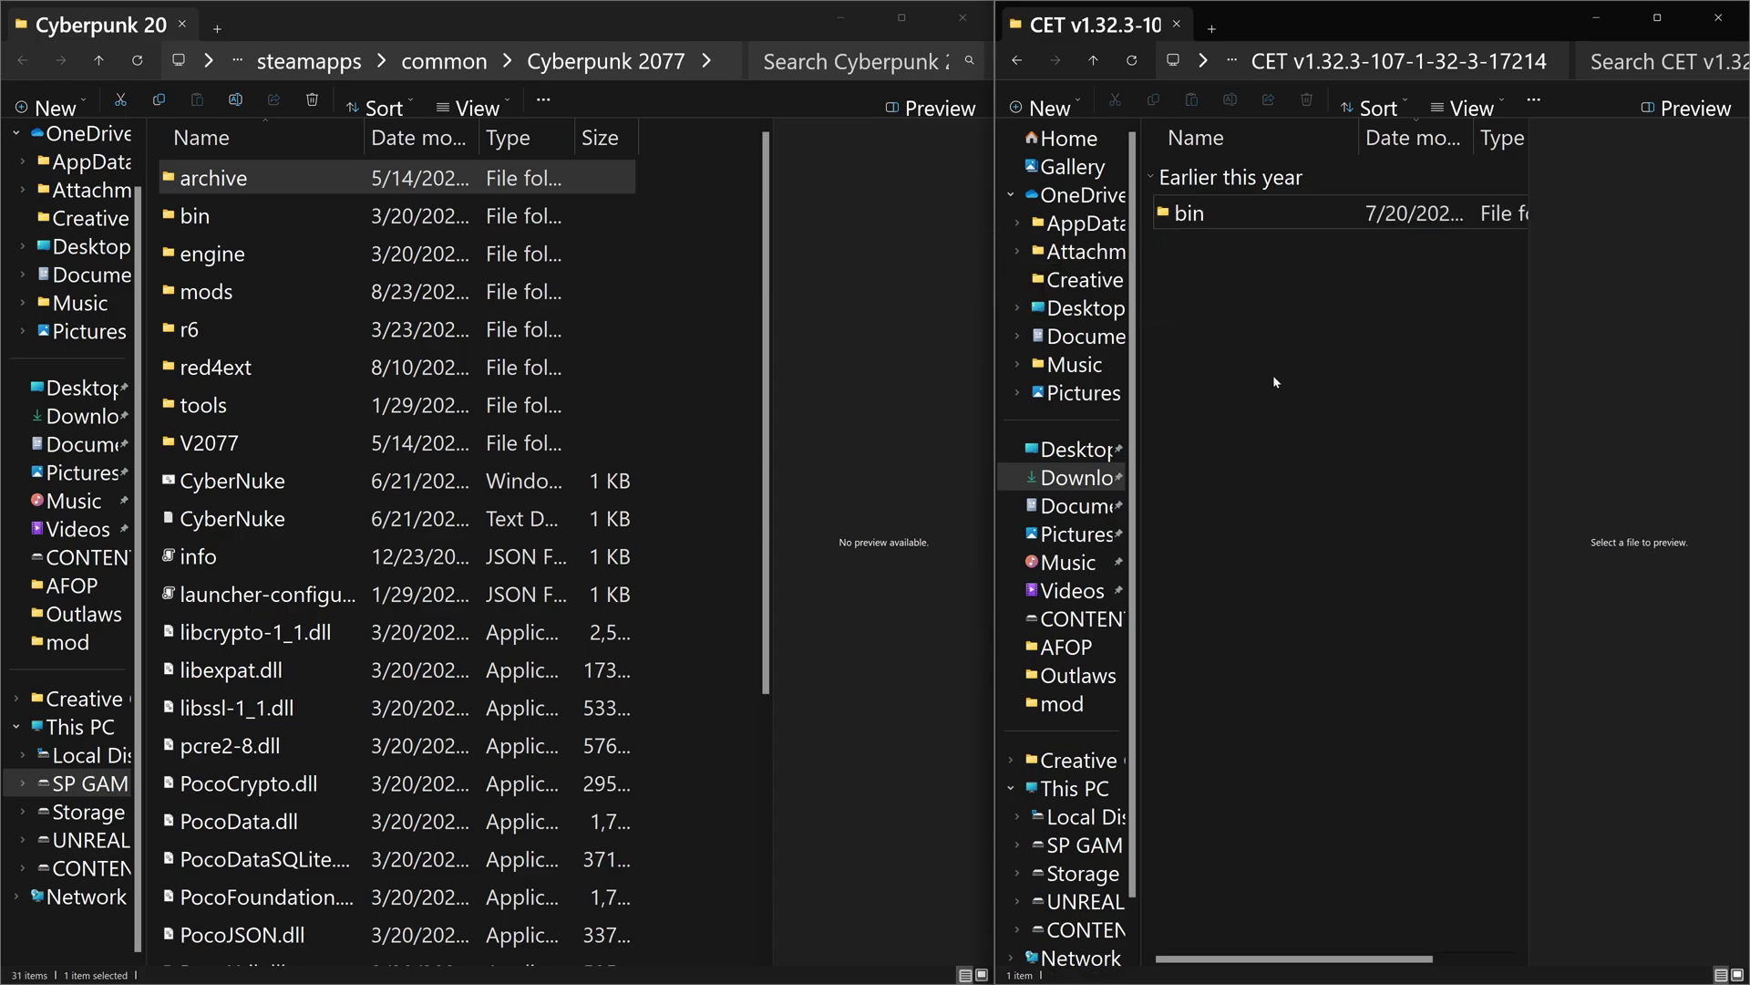